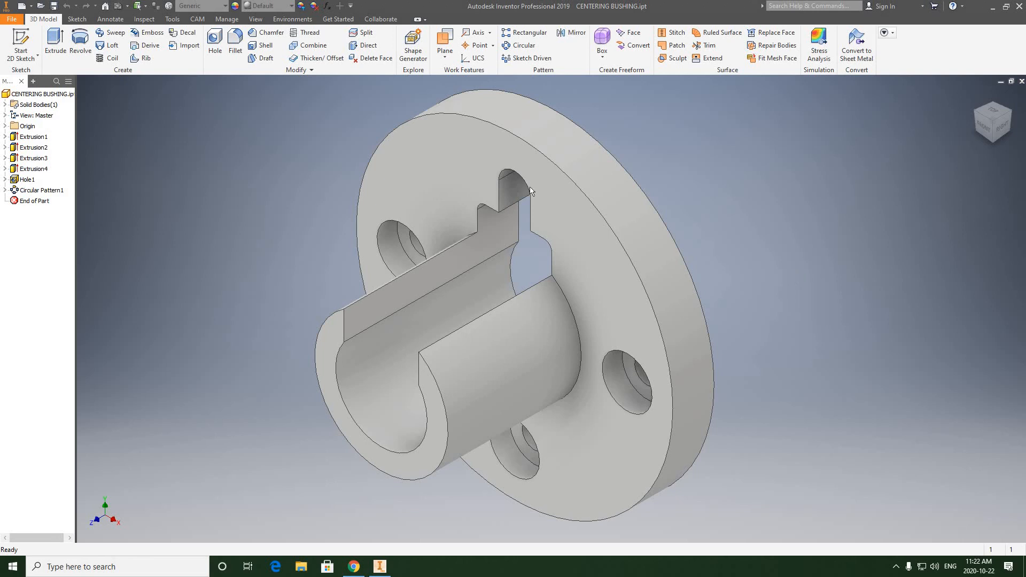
Examine the centering bushing model from the side, front and isometric directions.
left_click(1002, 127)
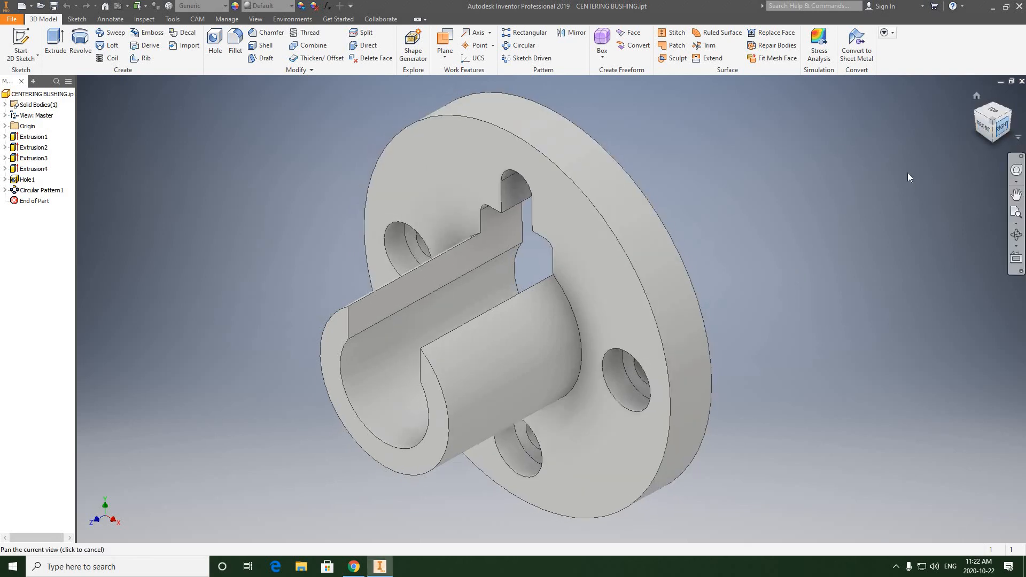
left_click(1015, 234)
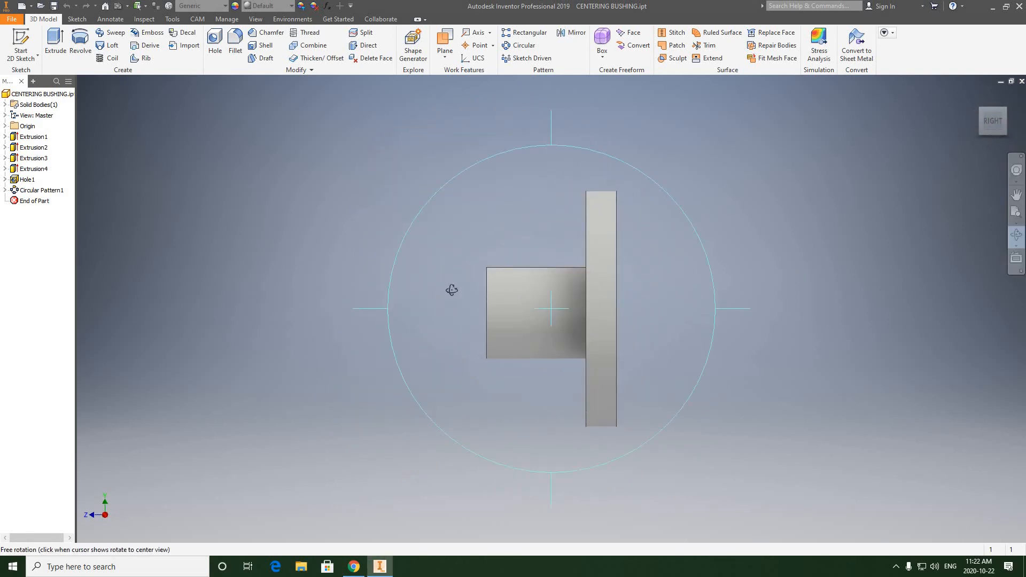
left_click_drag(451, 289, 828, 258)
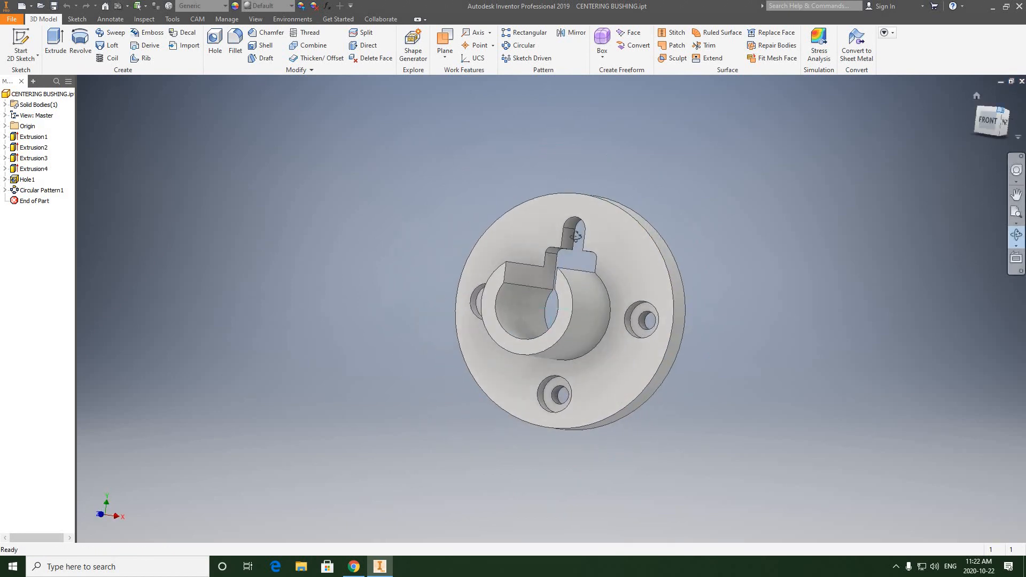
left_click(1001, 110)
right_click(671, 176)
left_click(698, 179)
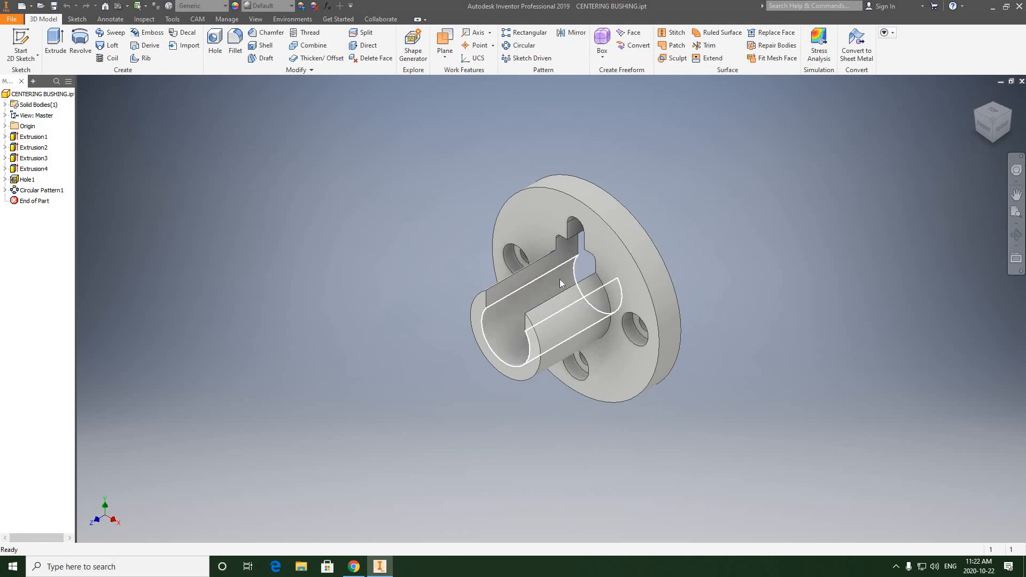
scroll(558, 278, "down", 5)
scroll(553, 277, "up", 5)
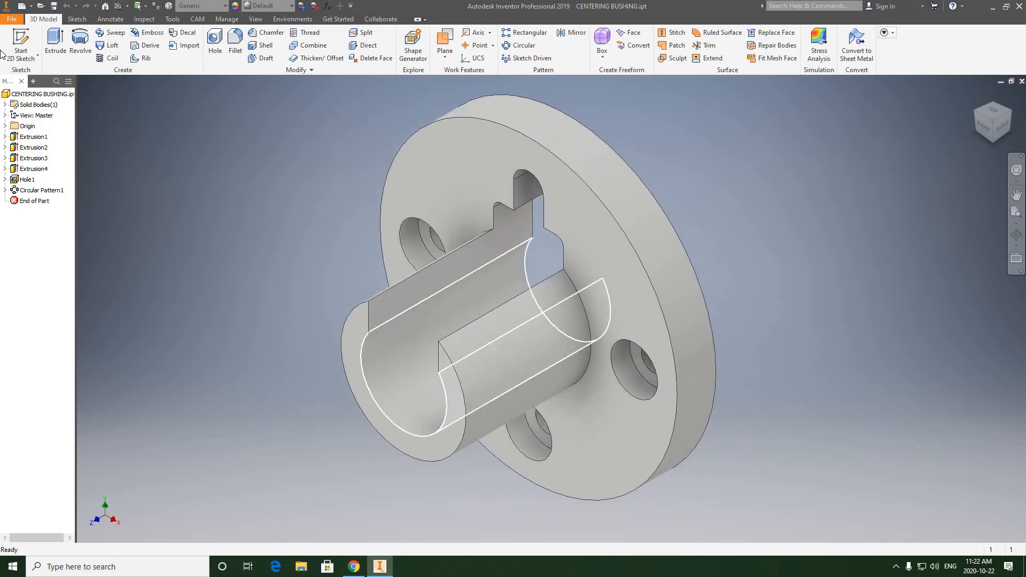
Create a new drawing from the English ANSI (in).idw template.
left_click(13, 20)
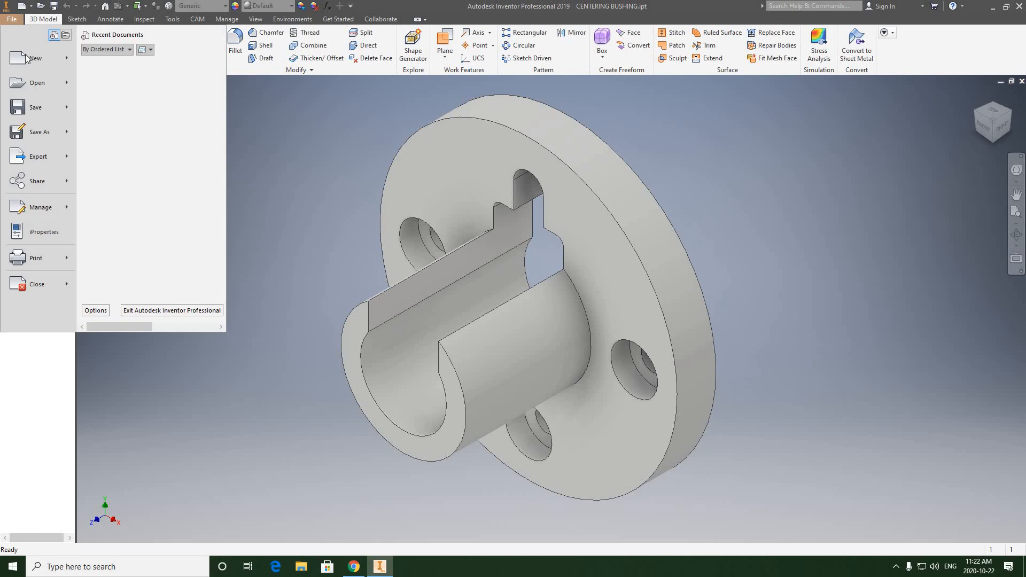
mouse_move(26, 53)
left_click(138, 67)
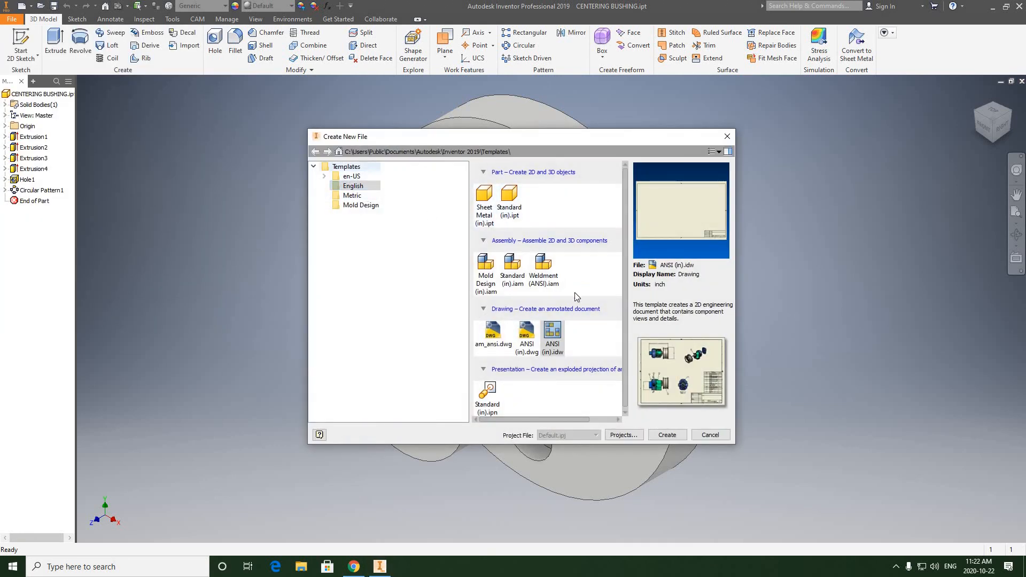
left_click(667, 434)
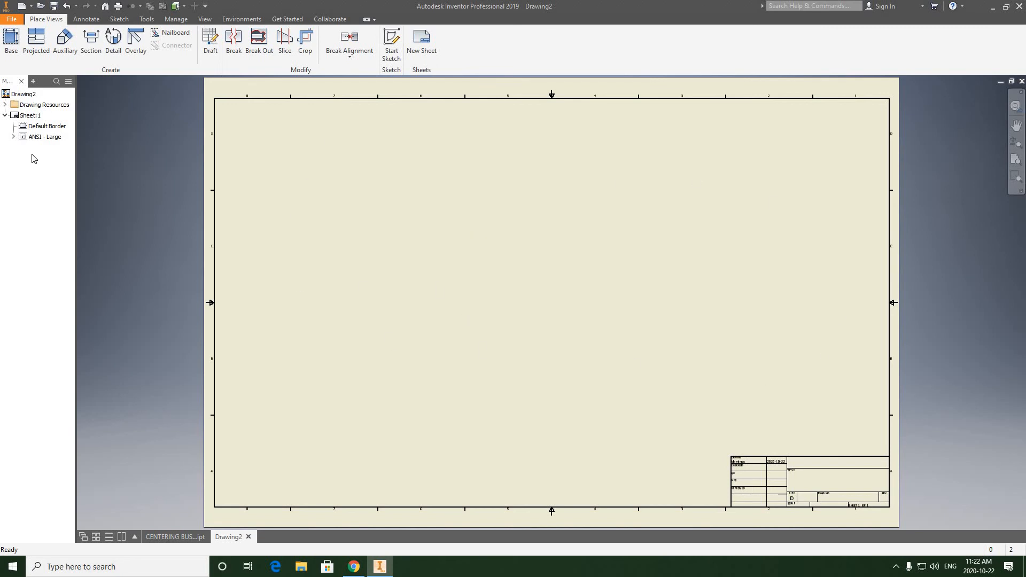
Add a sheet of the centering bushing from the B size, 2 view format and move both views inside the border.
left_click(5, 105)
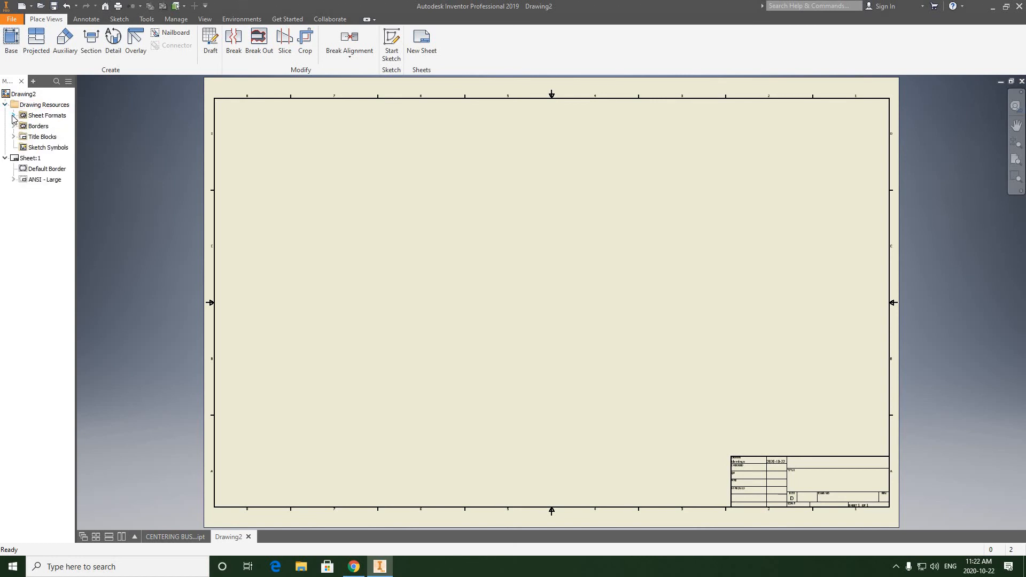
left_click(14, 116)
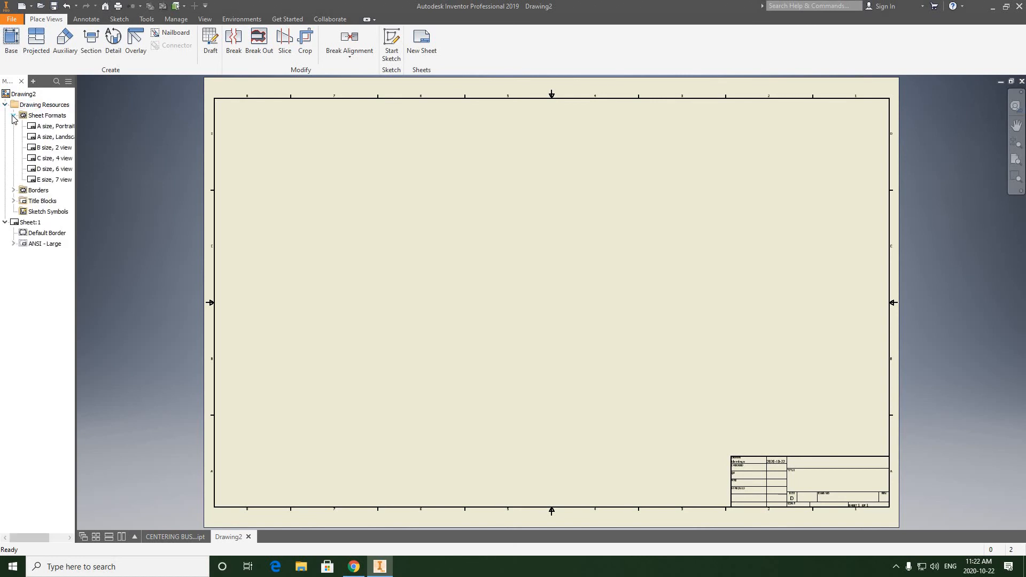
double_click(46, 150)
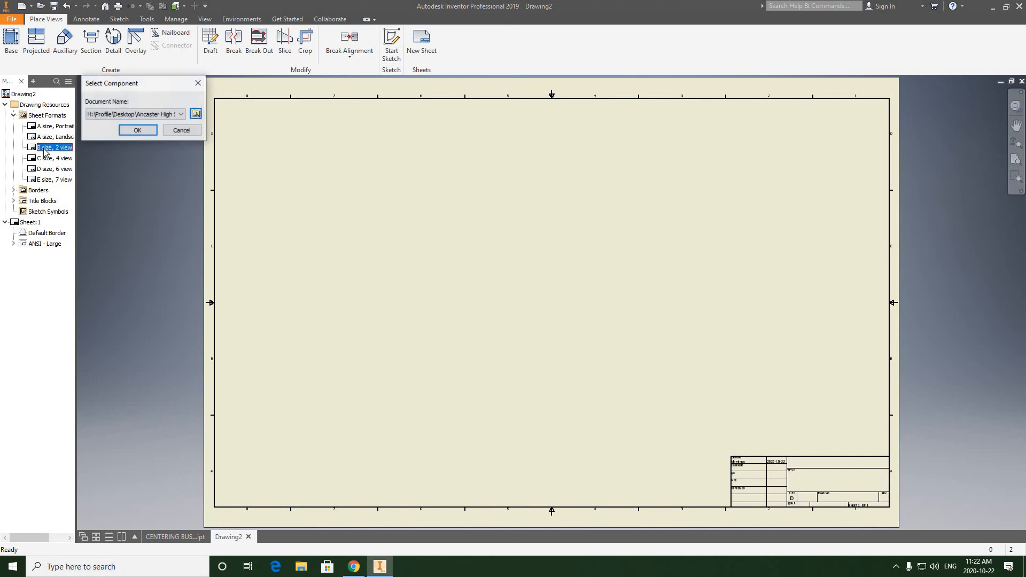
left_click(137, 131)
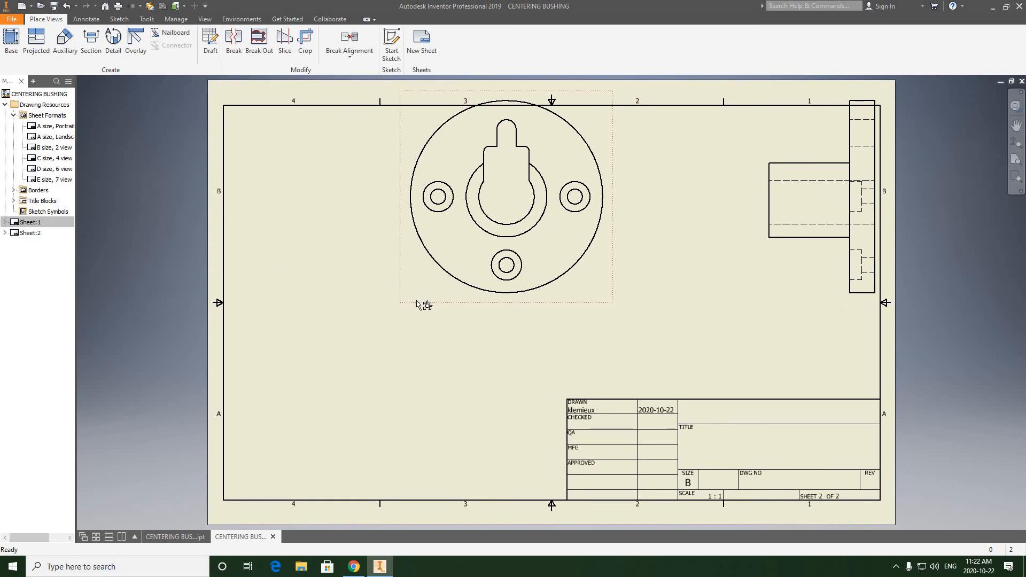
left_click_drag(357, 359, 257, 446)
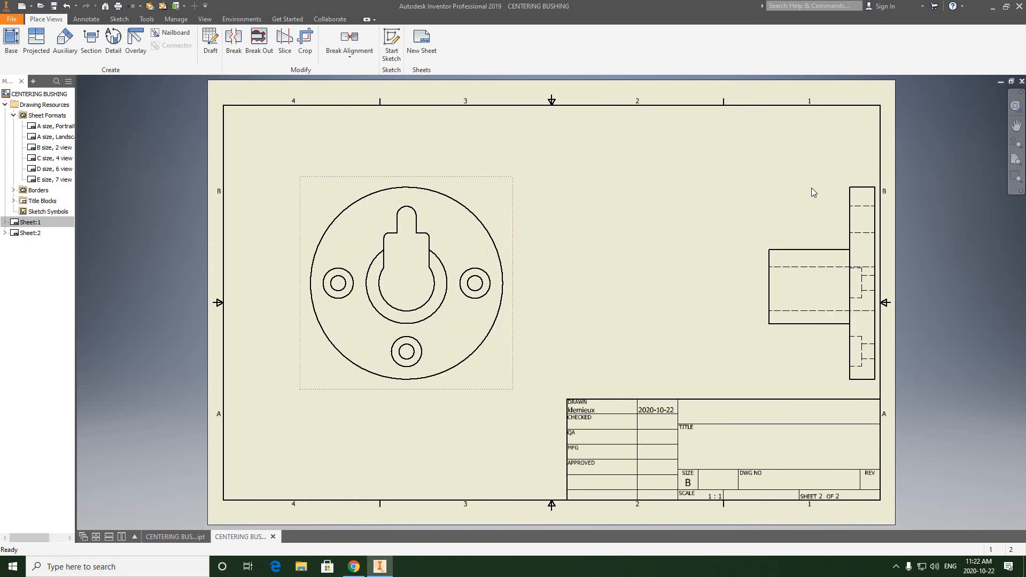
left_click_drag(795, 185, 674, 202)
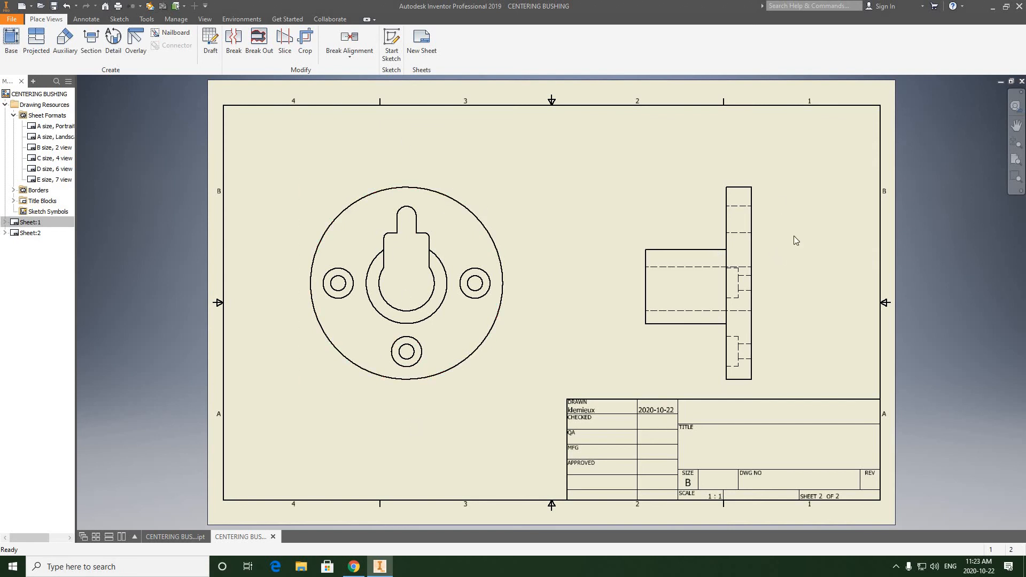
Delete the side view of the bushing and shift the front view slightly to the right.
right_click(660, 213)
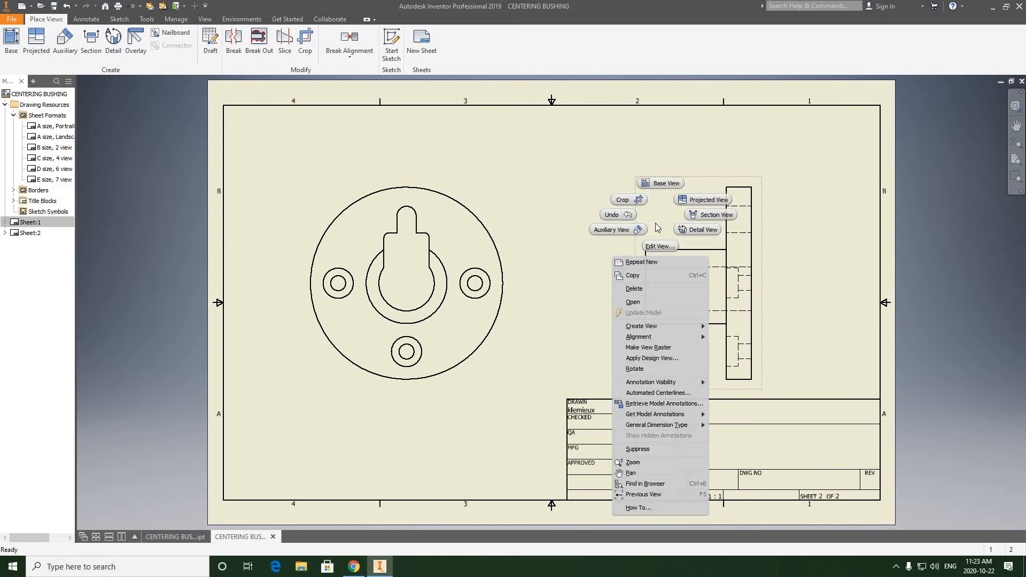
left_click(656, 222)
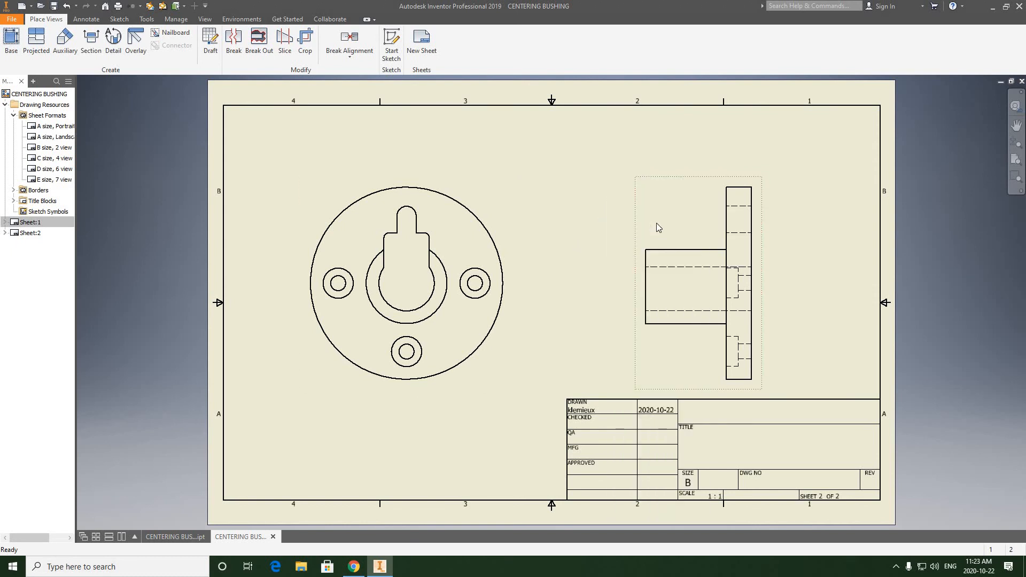
key("Delete")
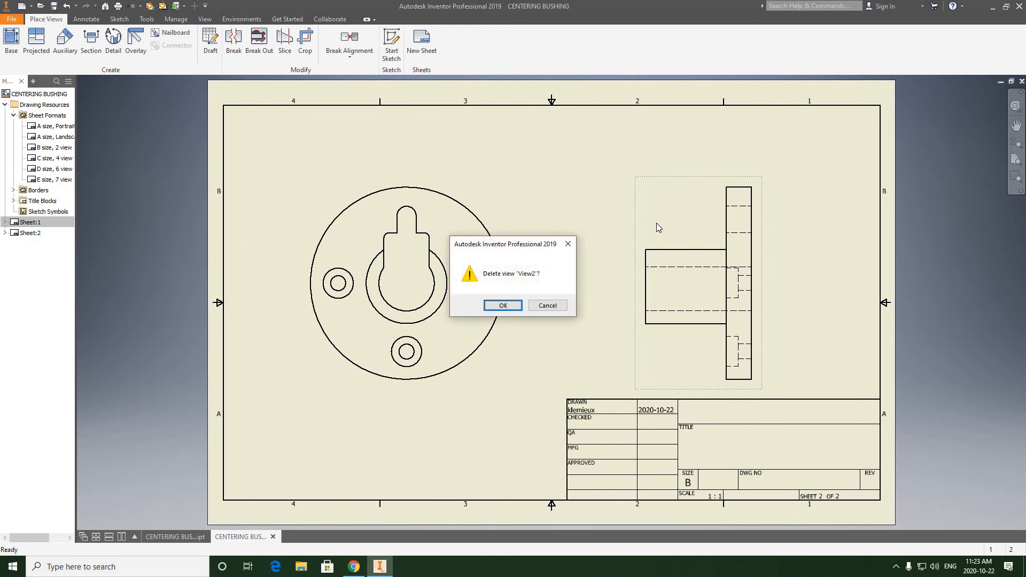
left_click(503, 306)
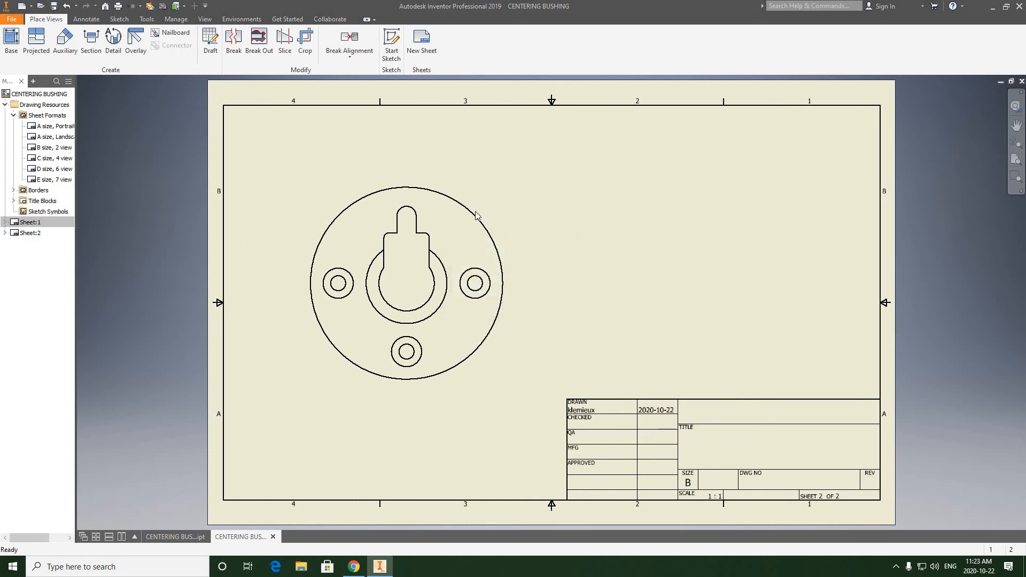
left_click_drag(474, 183, 483, 184)
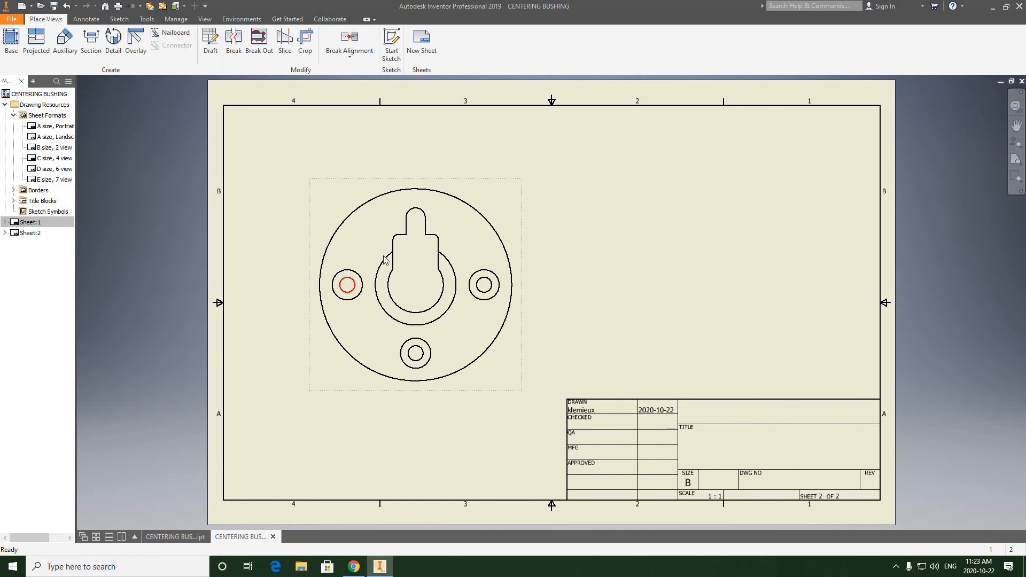
Add center marks to the left, bottom and right counterbored holes in the front view.
left_click(85, 20)
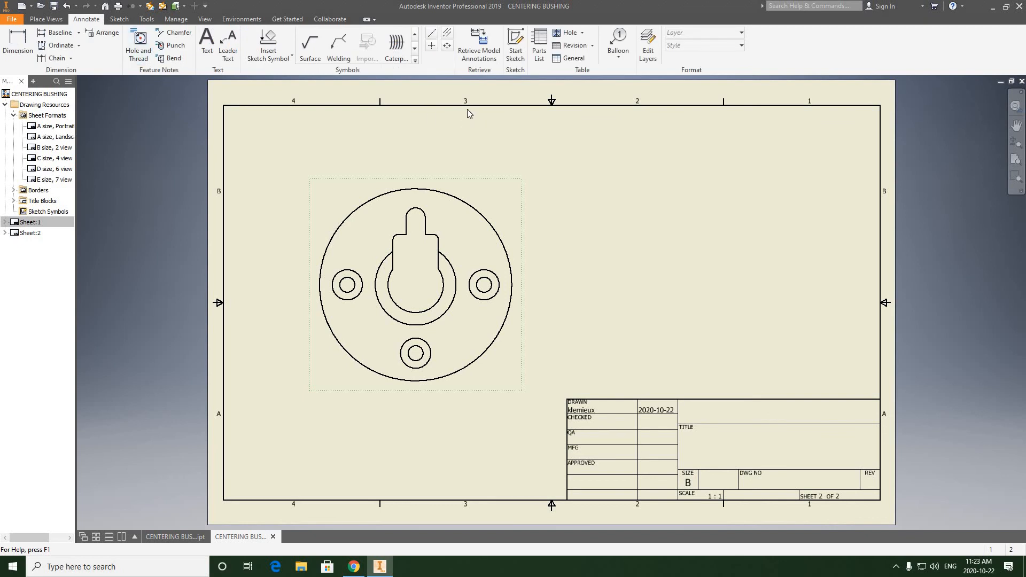
left_click(431, 46)
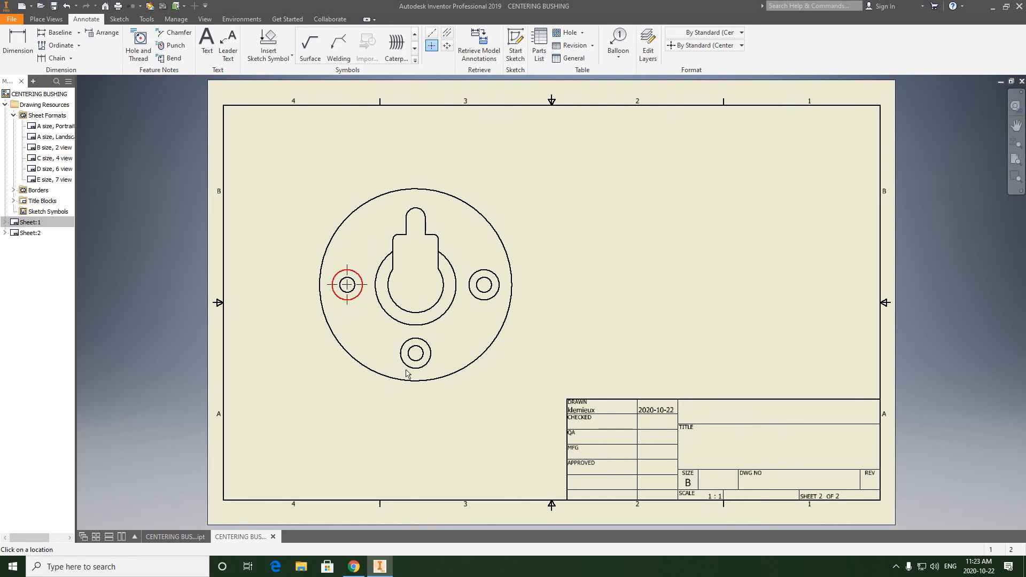
scroll(404, 369, "up", 5)
left_click(423, 340)
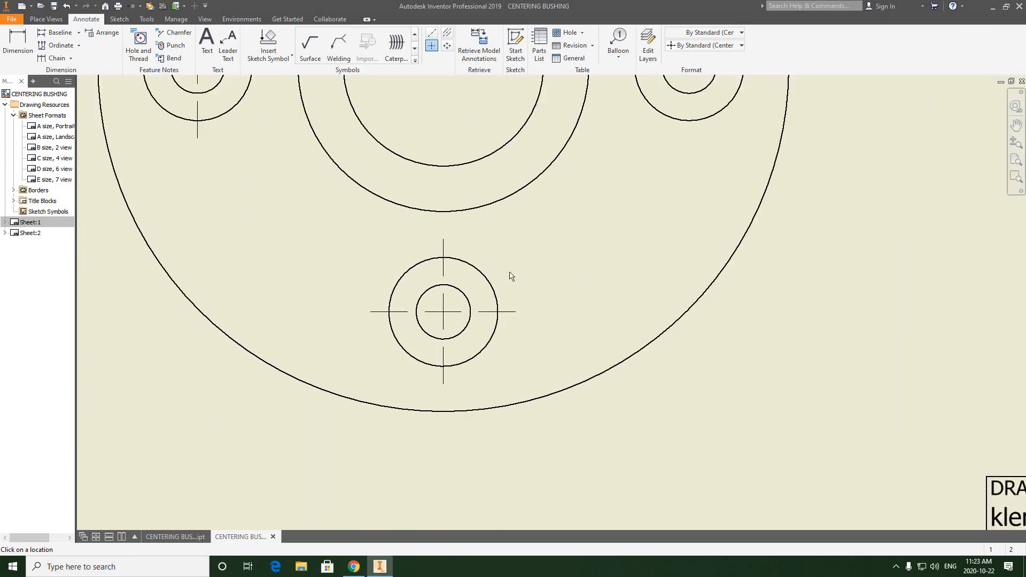
scroll(508, 278, "down", 5)
scroll(513, 262, "up", 3)
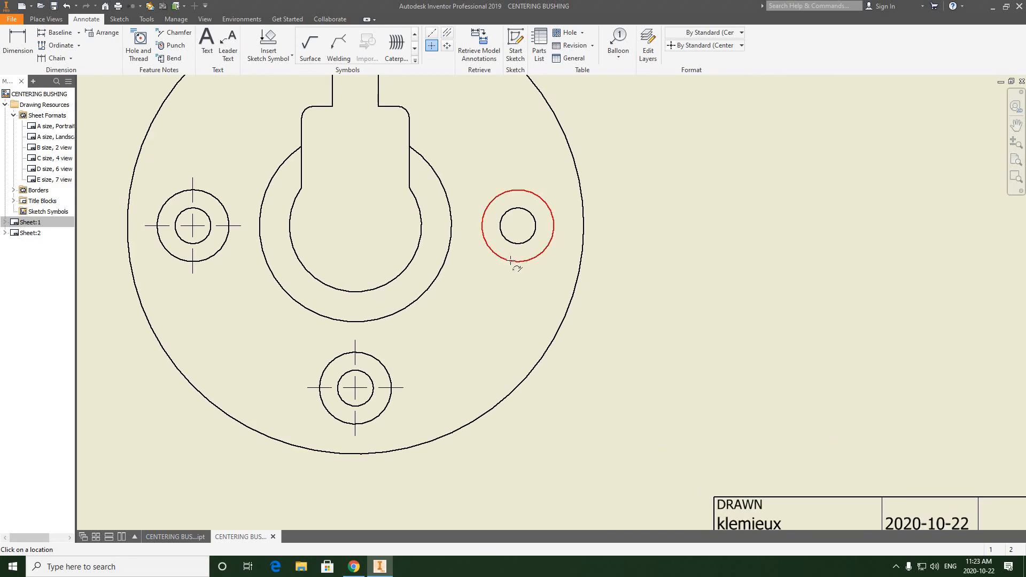
left_click(510, 260)
scroll(461, 266, "down", 2)
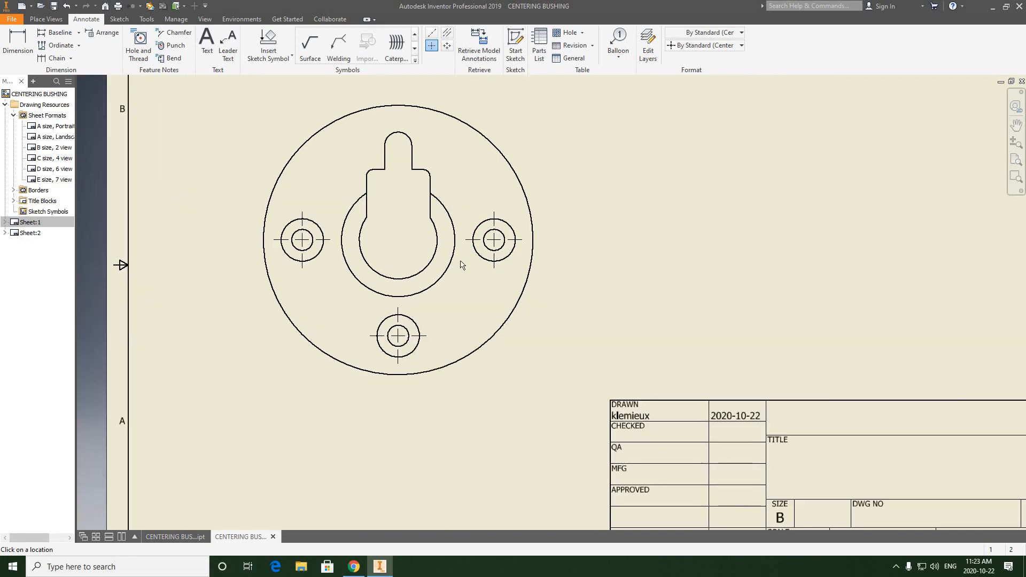
Add center marks to the slot's rounded top arc and to the flange's outer circle in the front view.
middle_click_drag(446, 205, 450, 237)
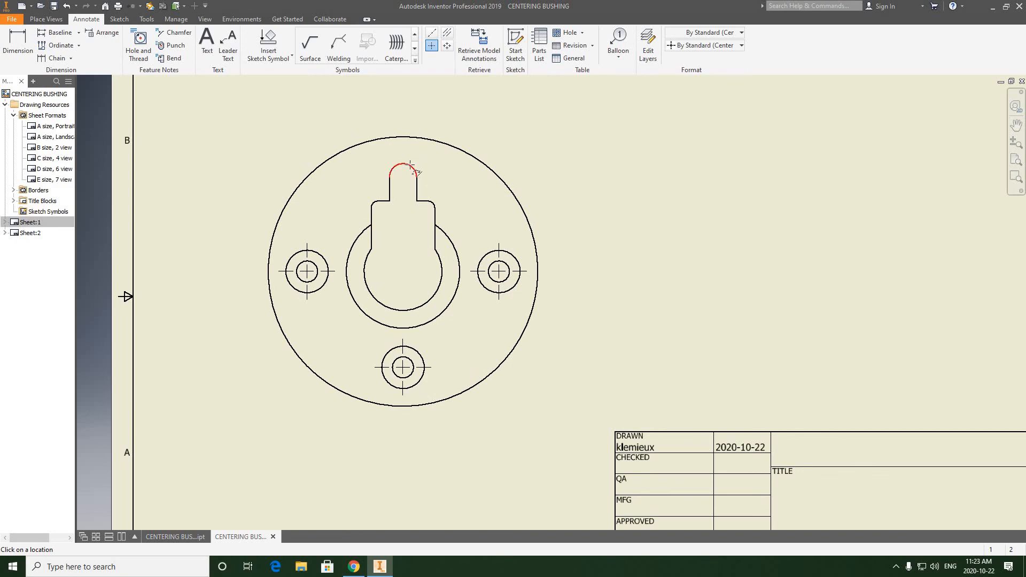
left_click(415, 170)
scroll(412, 172, "up", 5)
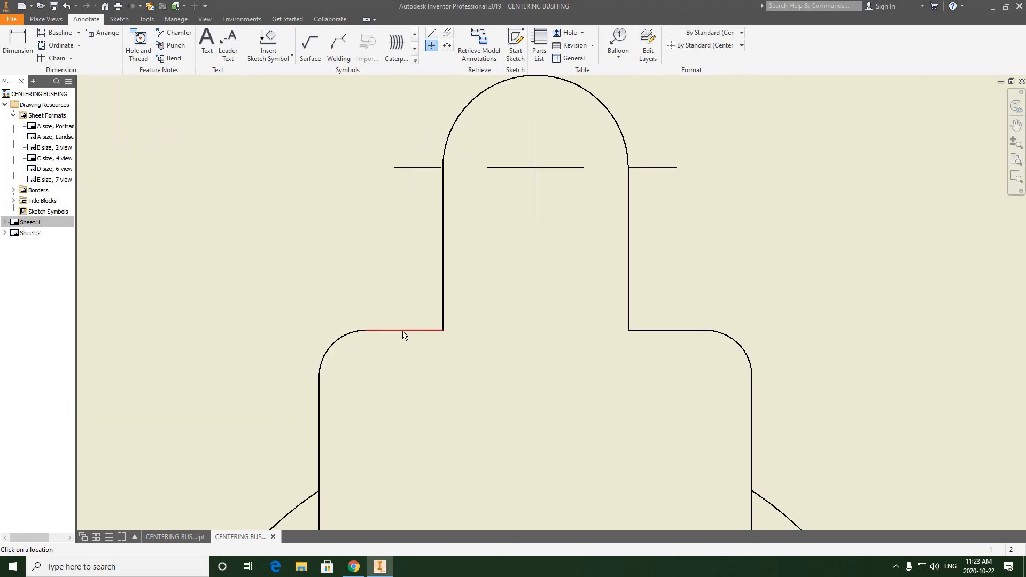
scroll(403, 335, "down", 3)
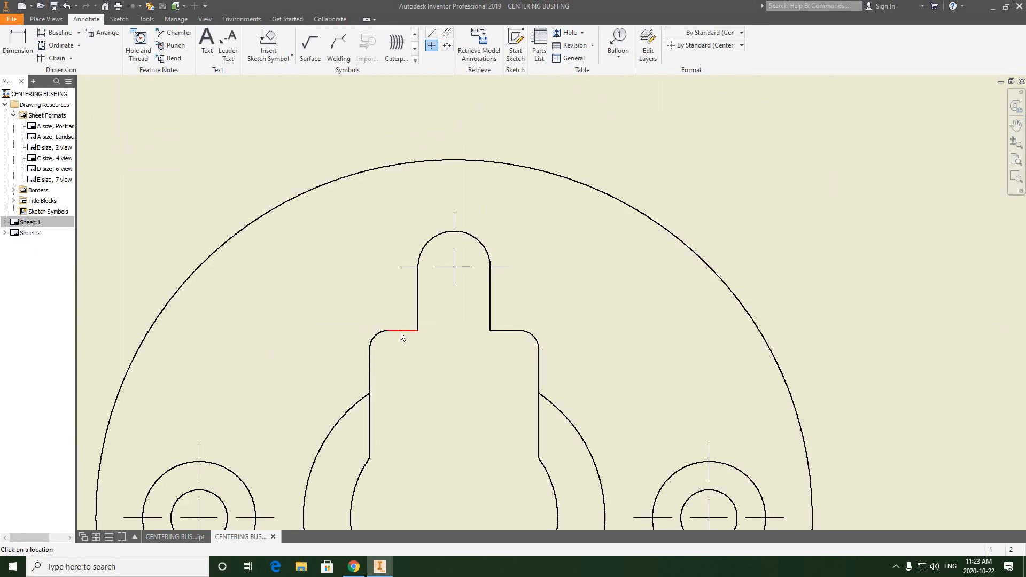
scroll(424, 235, "down", 3)
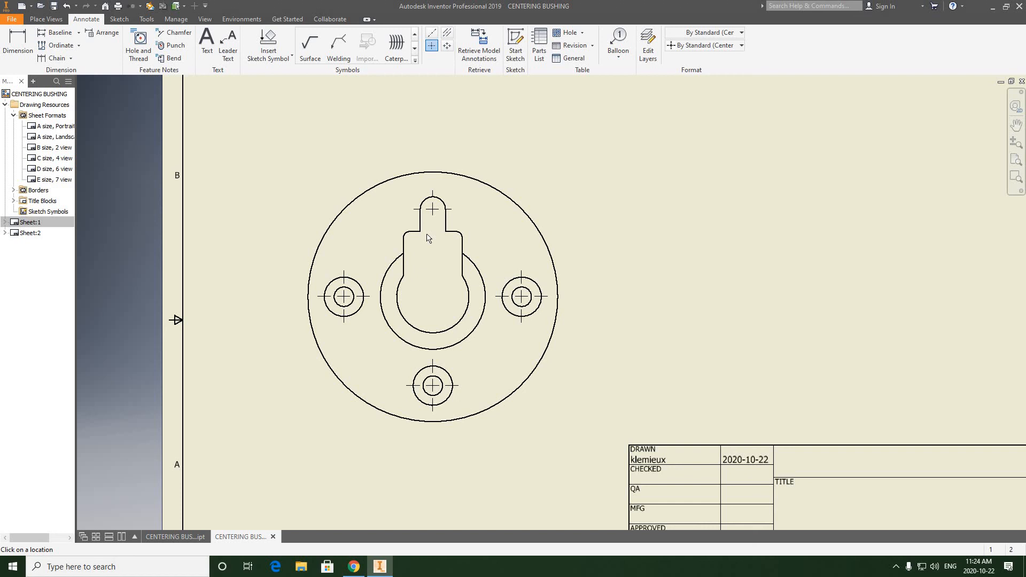
left_click(328, 233)
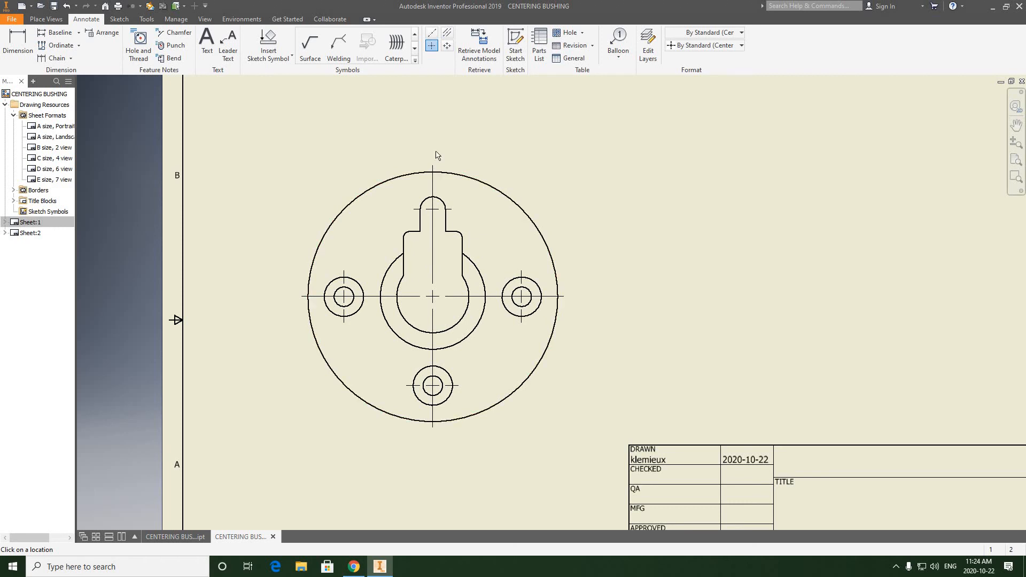
Switch to Chrome, open the GUIDE BRACKET - CENTERING BUSHING document and rotate its bushing drawing on page 2 clockwise for reading.
left_click(354, 566)
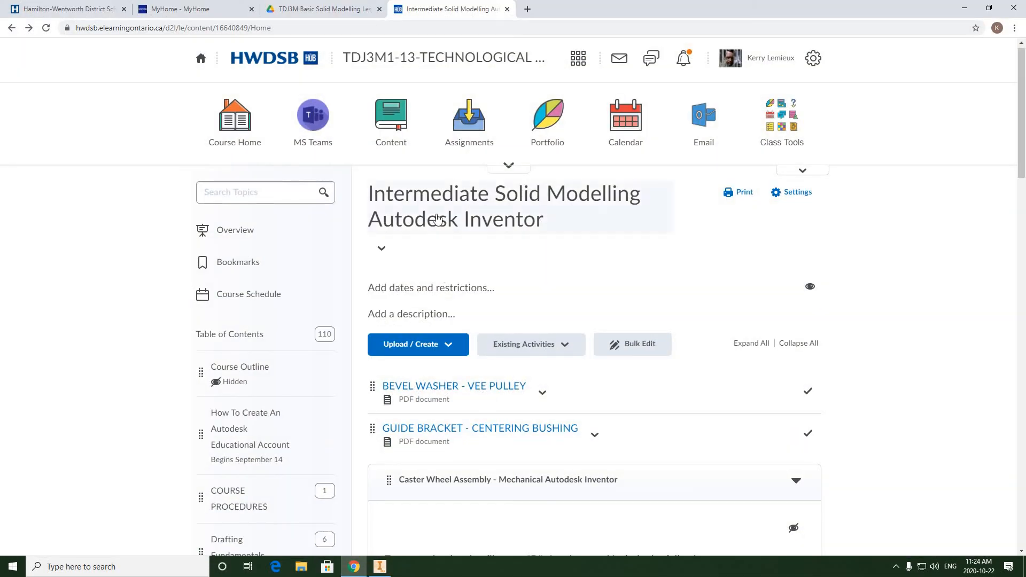
left_click(514, 433)
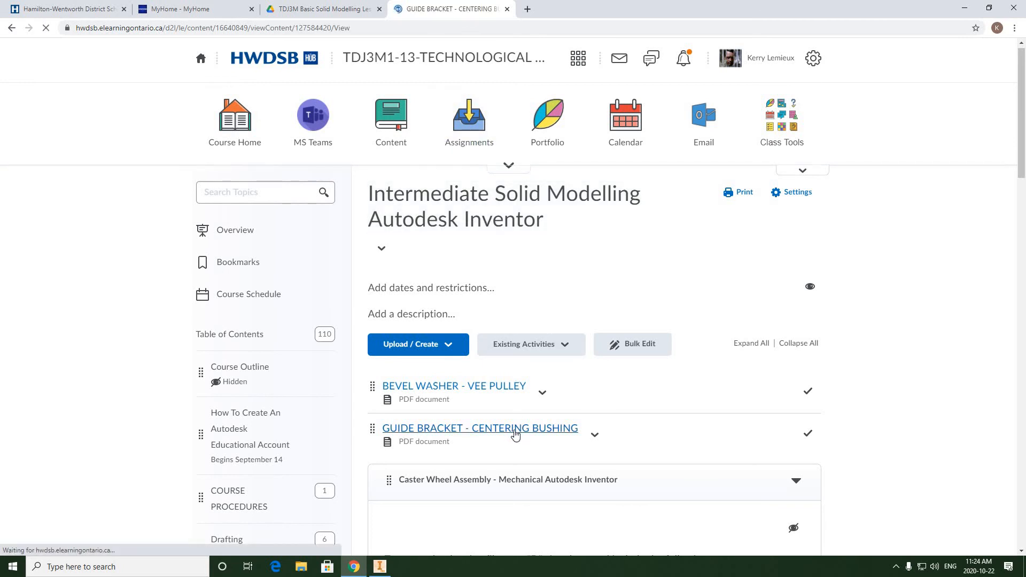
scroll(643, 337, "down", 5)
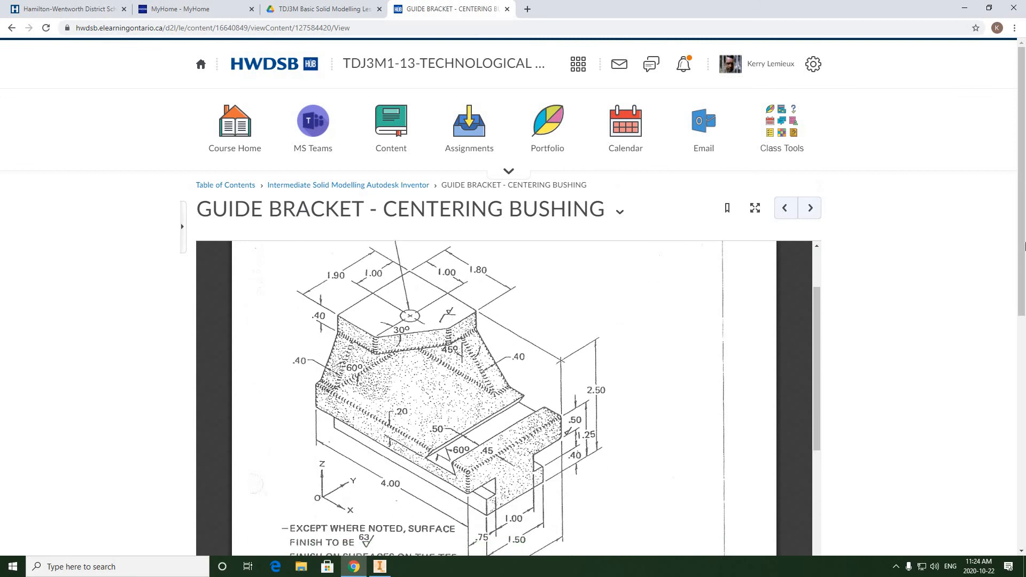
scroll(897, 343, "down", 10)
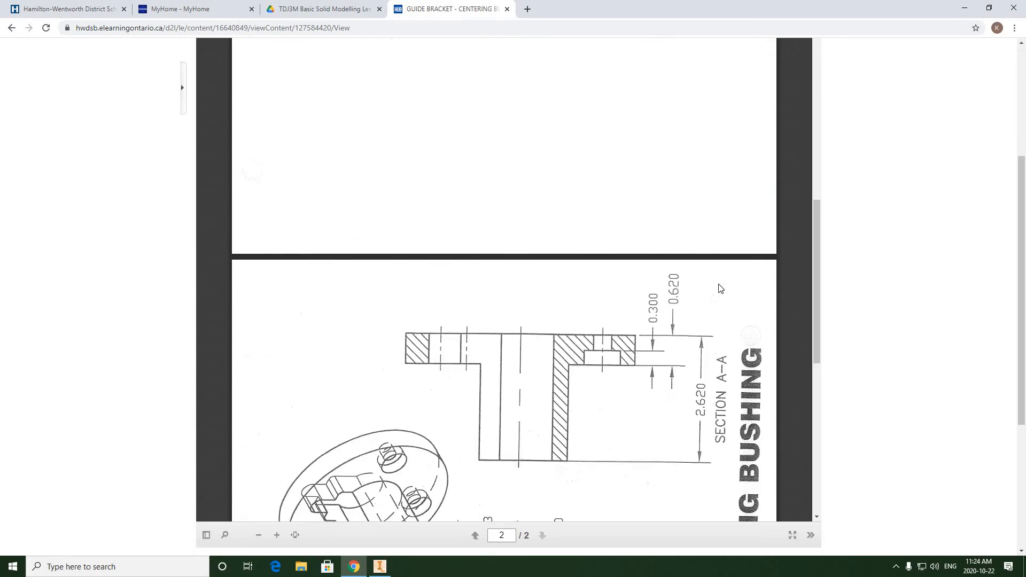
scroll(813, 396, "down", 3)
left_click(810, 374)
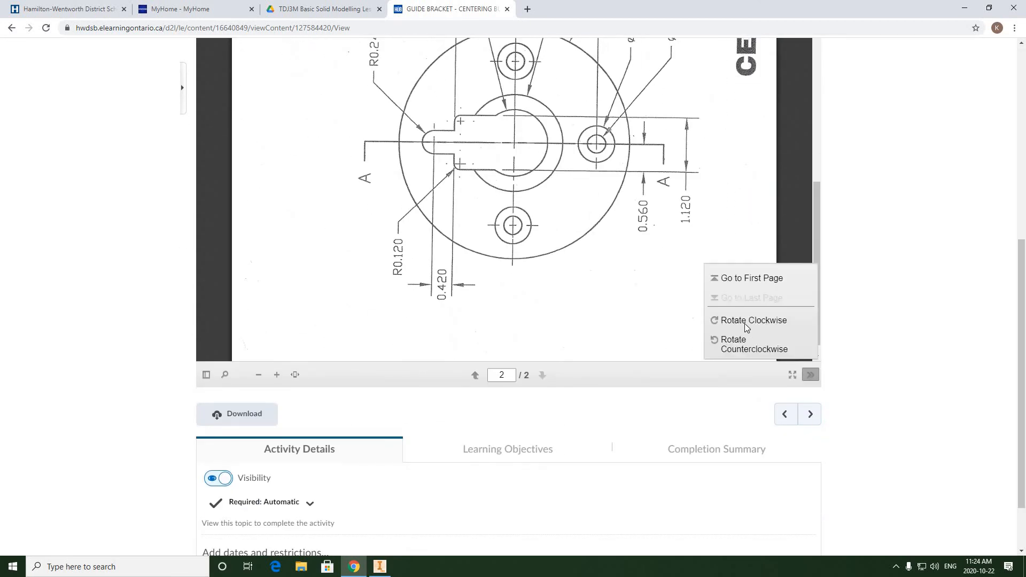
left_click(733, 321)
scroll(608, 244, "up", 2)
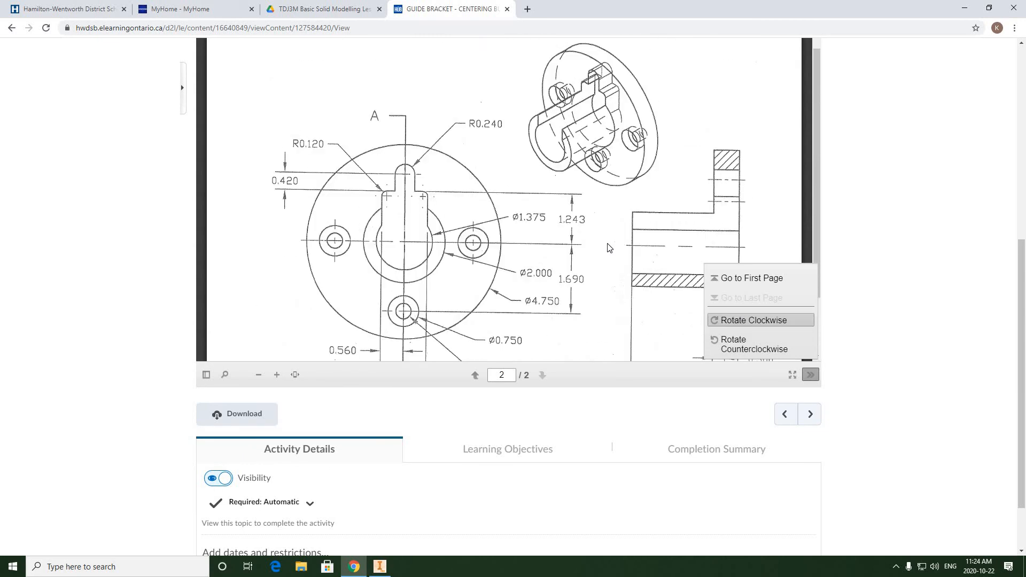
Examine the reference drawing's cutting line A-A, the hatched section view and the hidden and center lines of the bushing.
scroll(607, 243, "down", 2)
left_click(581, 250)
scroll(481, 160, "up", 1)
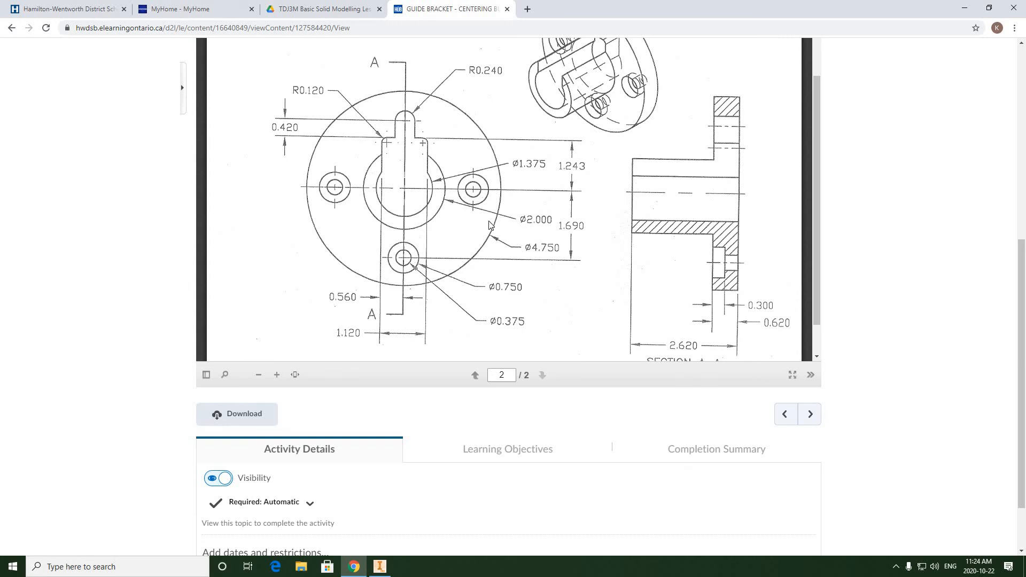
scroll(689, 314, "down", 1)
scroll(701, 295, "up", 1)
scroll(708, 196, "down", 1)
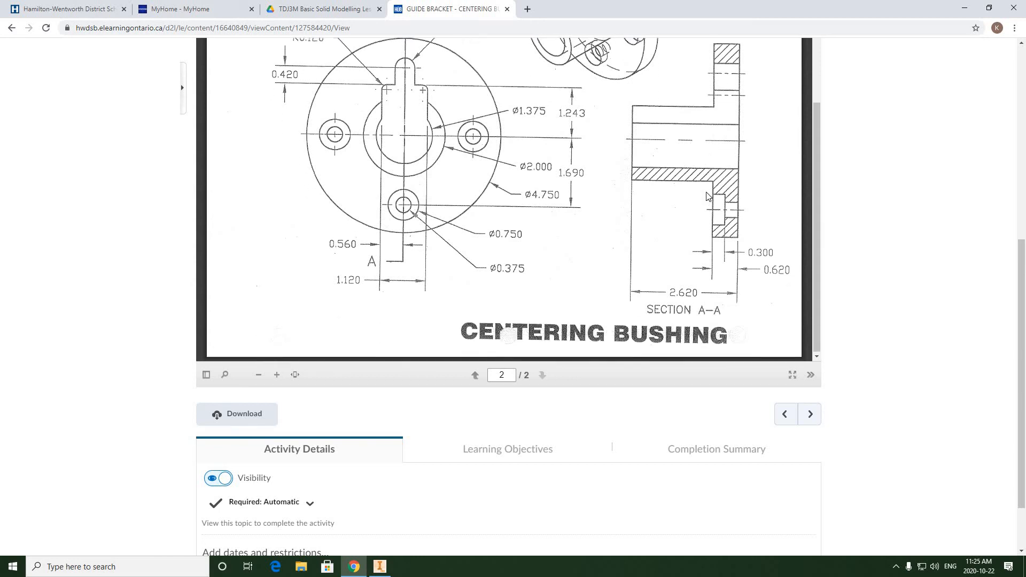
scroll(668, 198, "up", 1)
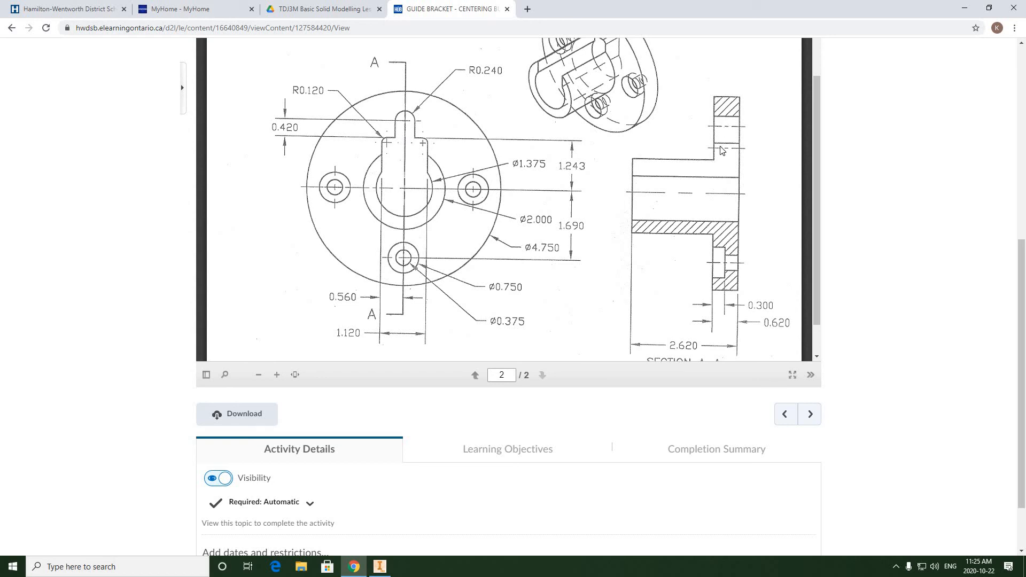
scroll(740, 272, "down", 1)
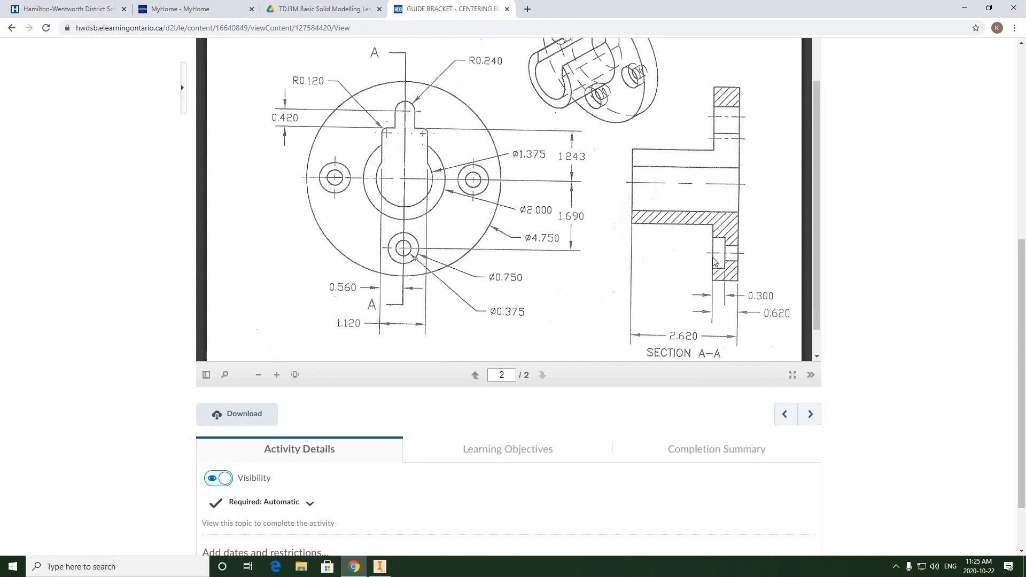
scroll(740, 269, "up", 1)
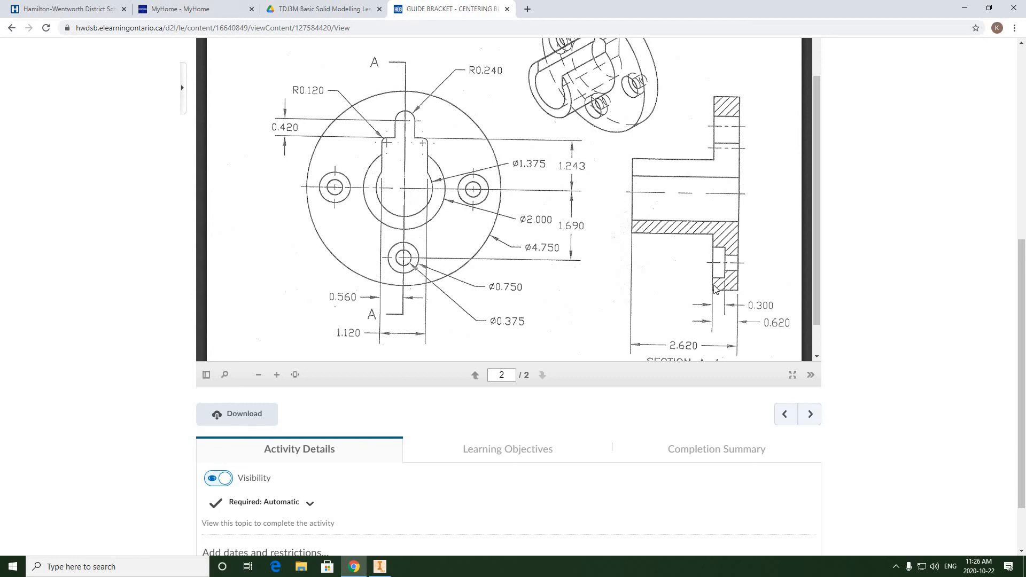
scroll(715, 289, "down", 1)
scroll(694, 299, "up", 1)
Switch to Inventor and draw a vertical section line through the front view's center, extending past the flange above and below.
left_click(380, 567)
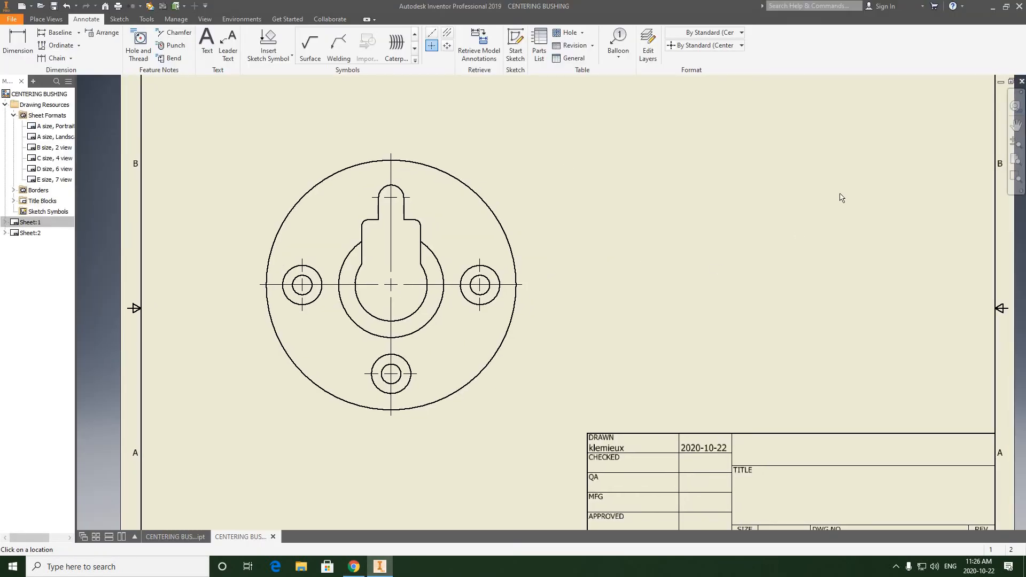
left_click(46, 20)
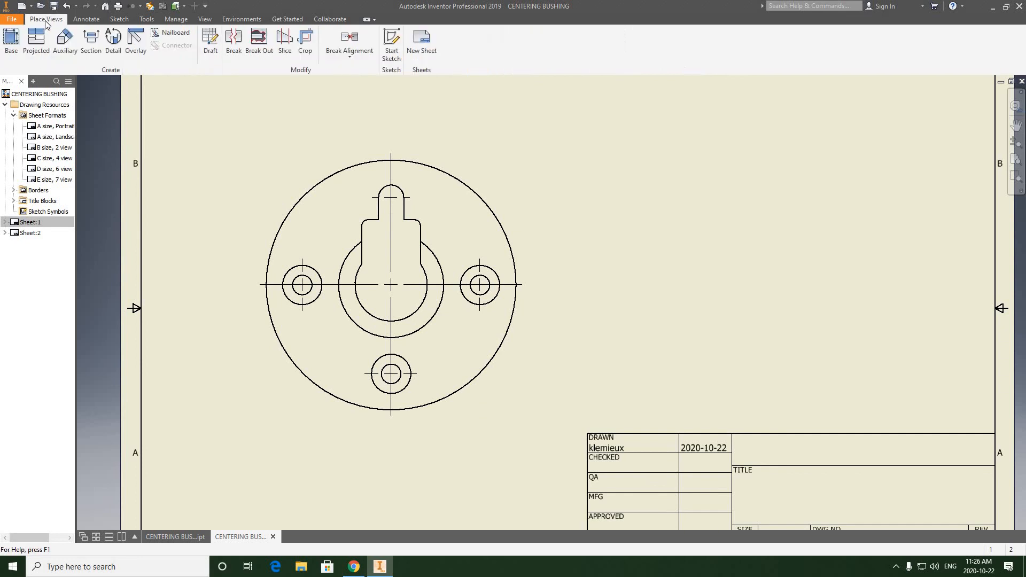
left_click(93, 44)
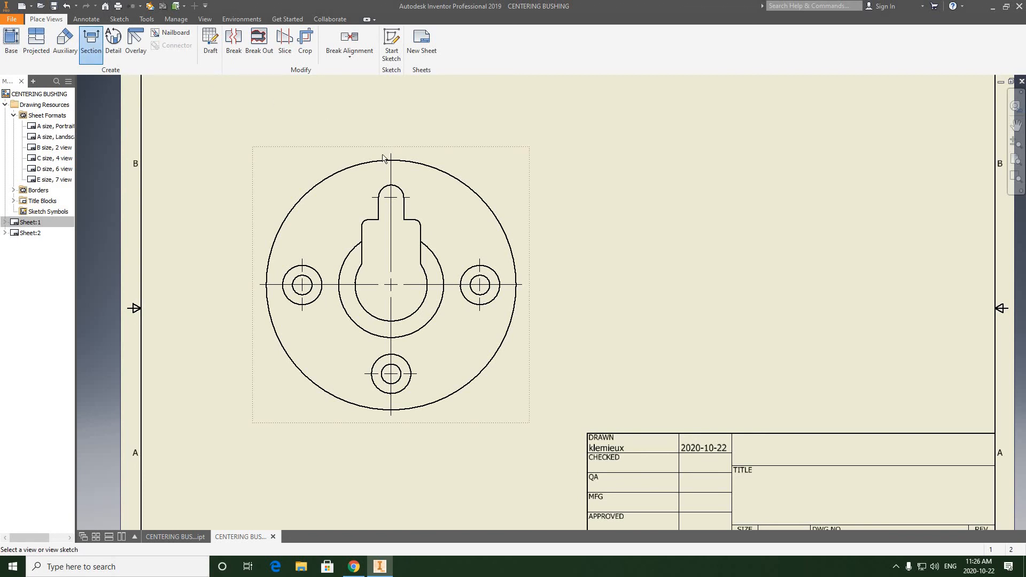
scroll(387, 161, "up", 3)
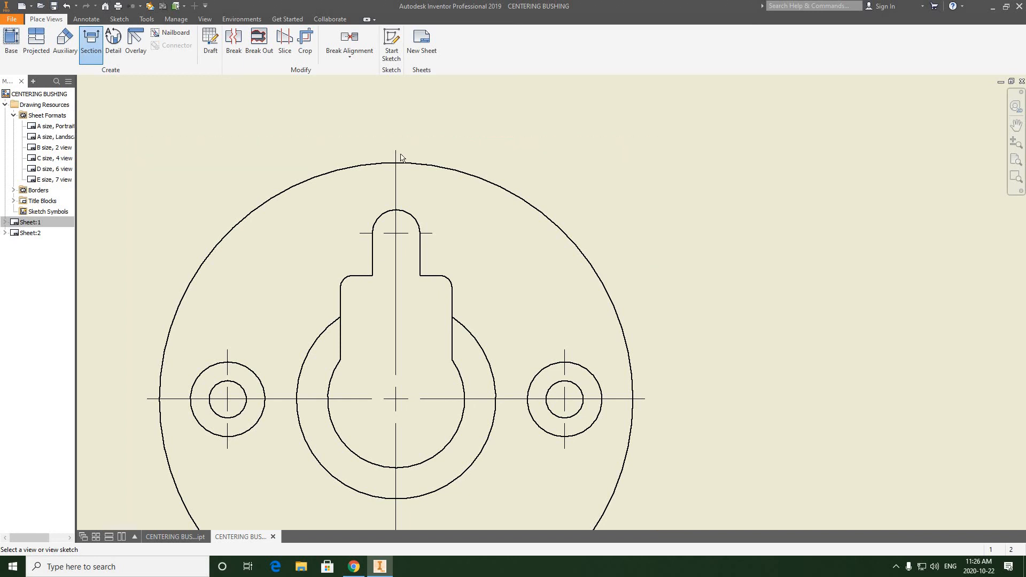
left_click(337, 154)
scroll(419, 141, "down", 3)
scroll(420, 144, "up", 5)
middle_click_drag(438, 345, 424, 282)
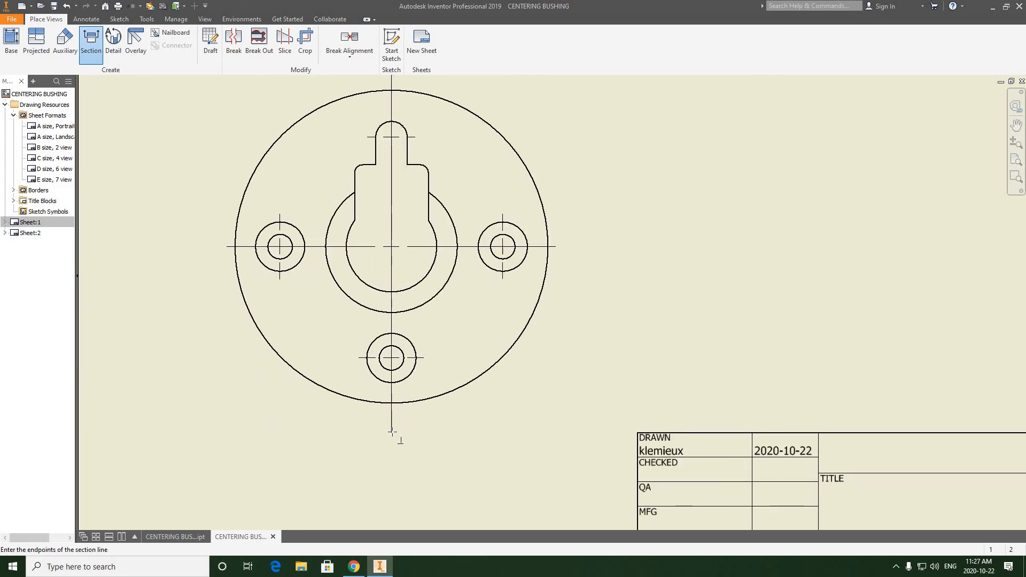
middle_click_drag(391, 435, 394, 450)
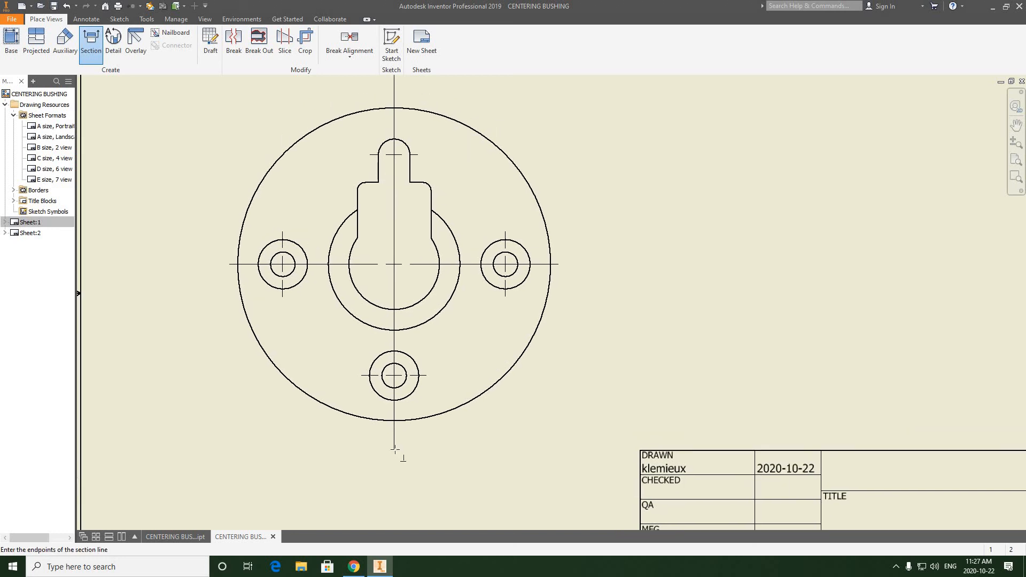
left_click(436, 441)
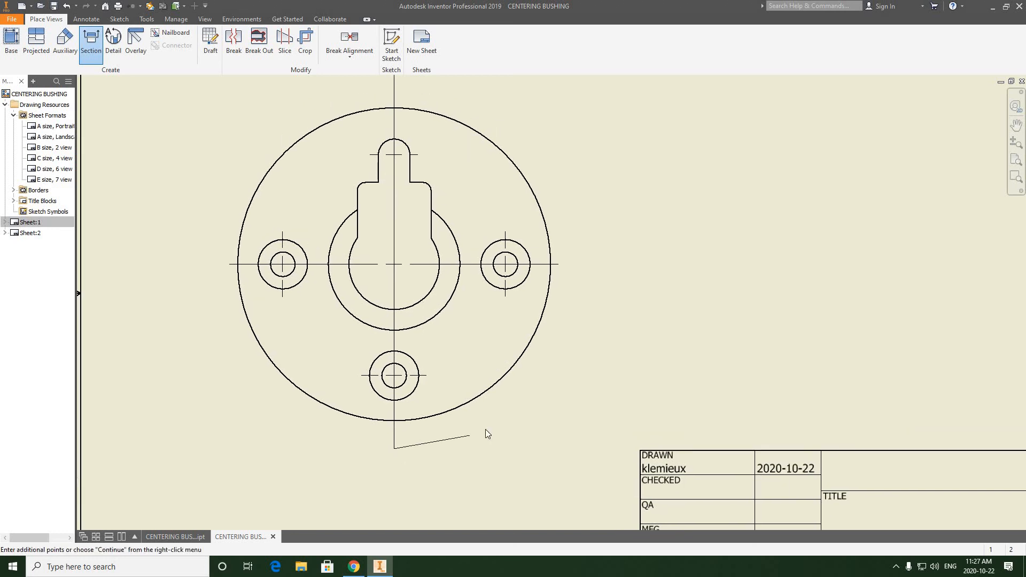
right_click(485, 430)
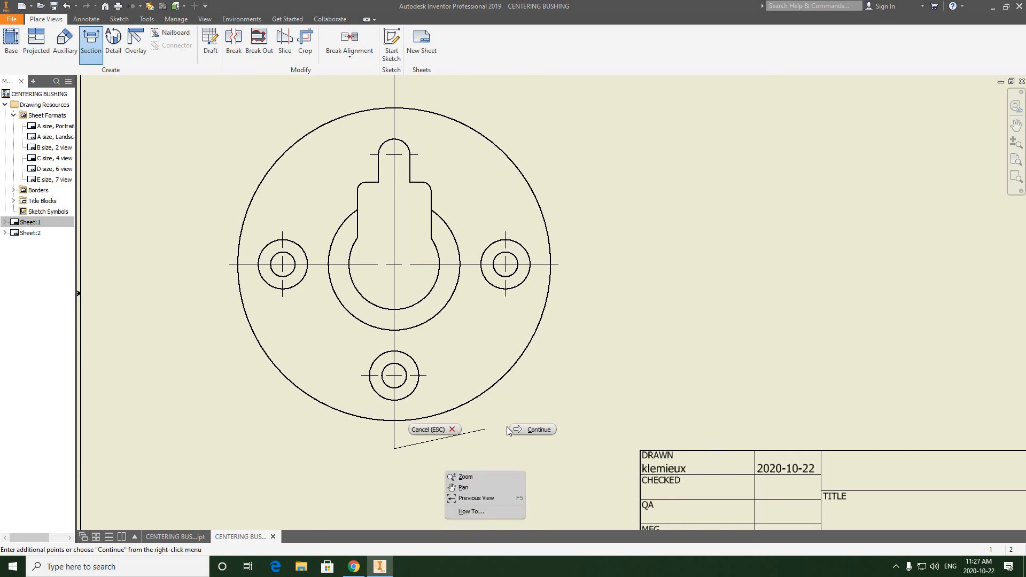
Accept the section line and place full-depth section view A at 1:1 scale beside the front view, on its right.
left_click(528, 429)
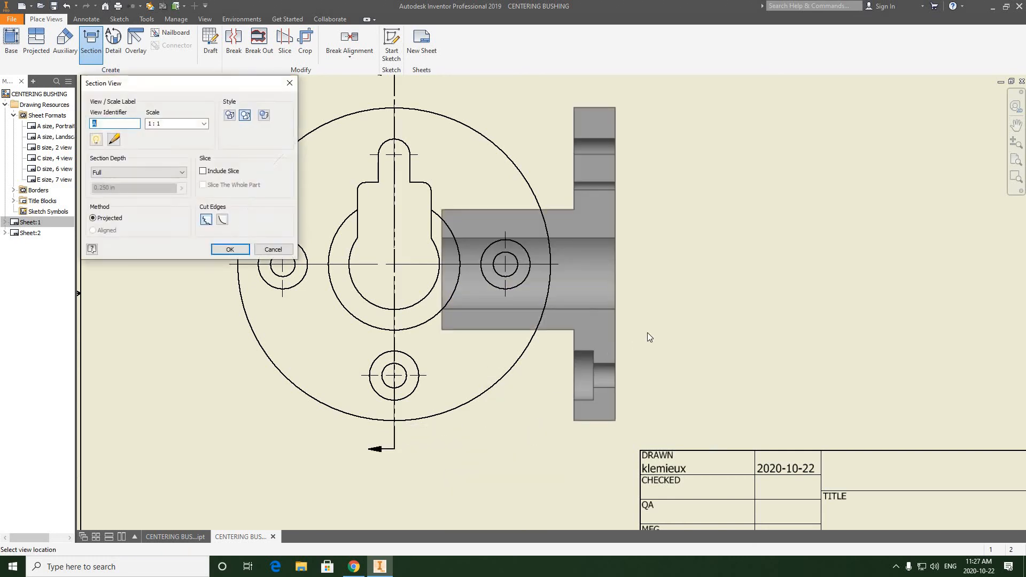
middle_click_drag(695, 315, 476, 312)
scroll(476, 312, "down", 4)
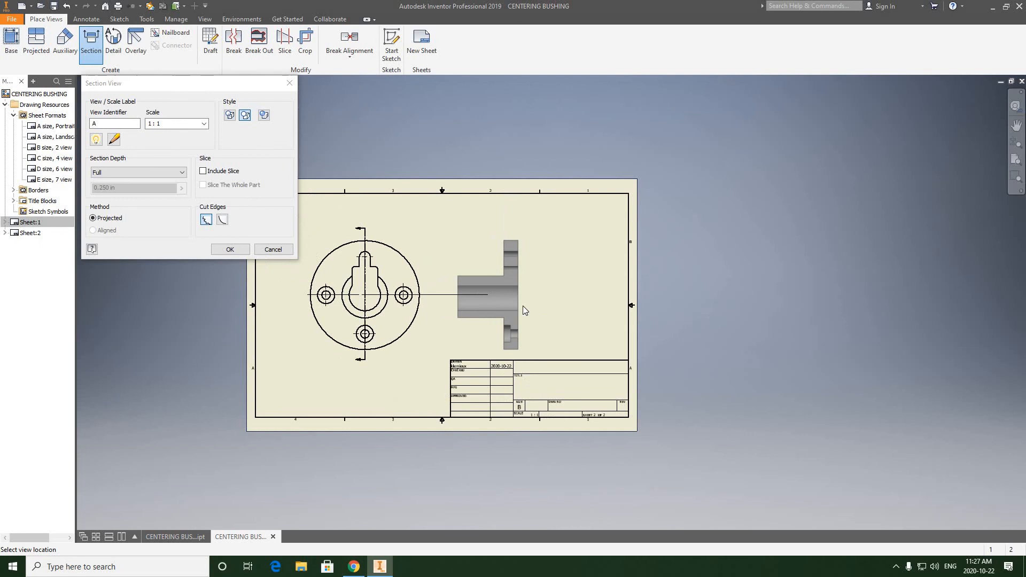
left_click(496, 300)
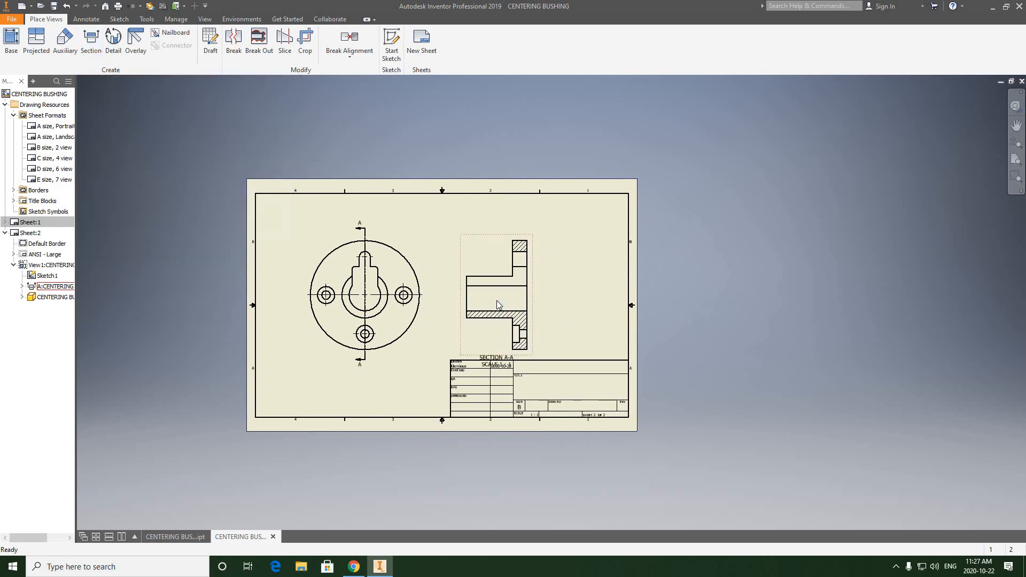
Compare the new section view with the reference drawing in Chrome, then return to Inventor.
scroll(495, 363, "up", 5)
scroll(494, 362, "down", 4)
scroll(512, 295, "up", 5)
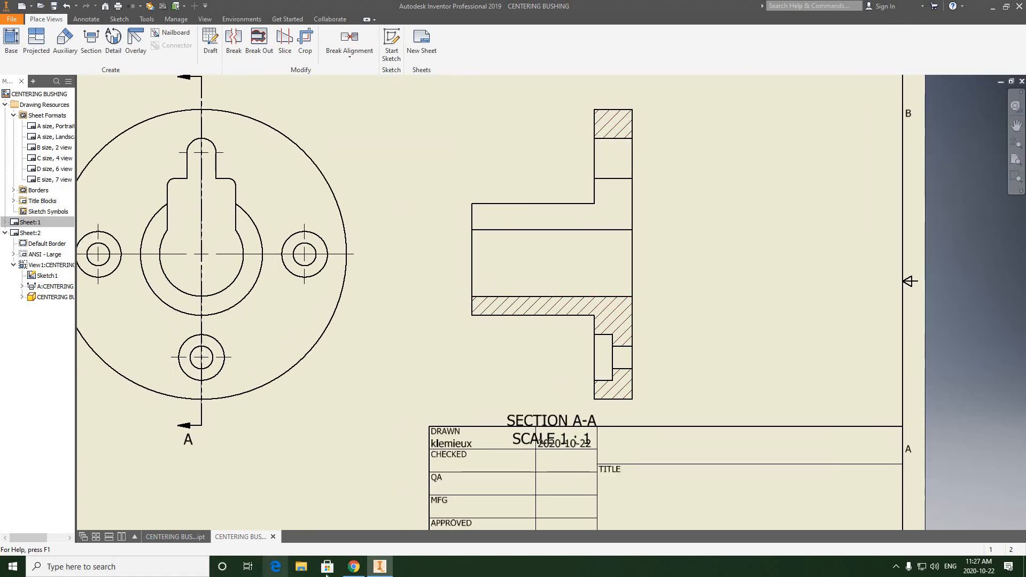
left_click(354, 566)
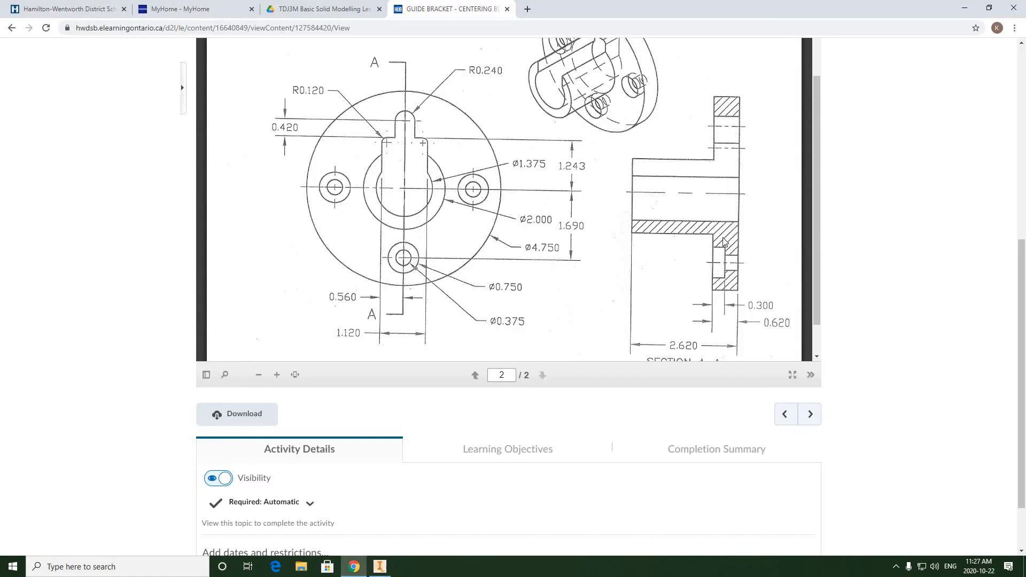
left_click(380, 566)
Move the front view up so the section label clears the title block, and adjust both views' horizontal spacing.
scroll(556, 331, "down", 5)
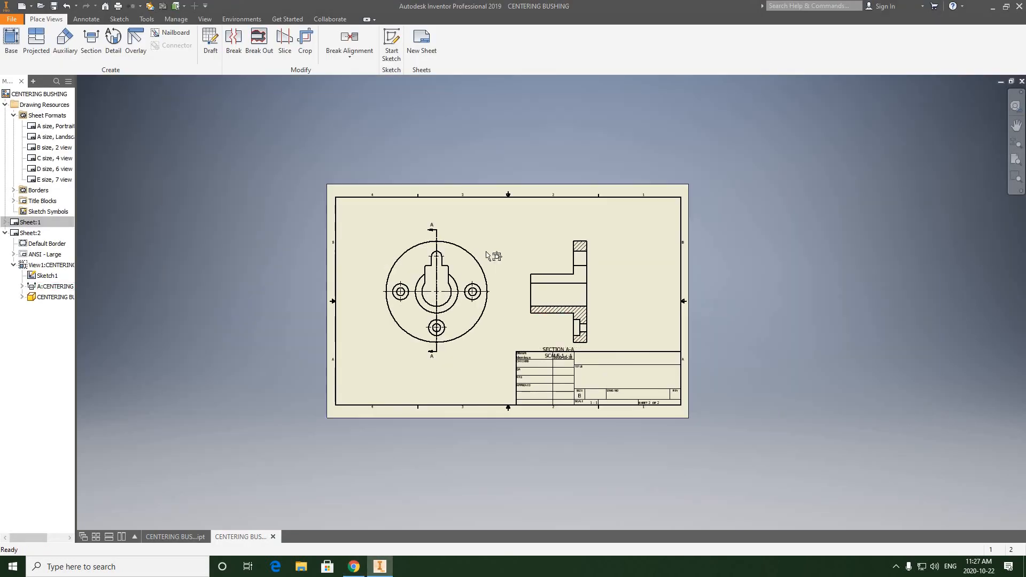
scroll(560, 368, "up", 5)
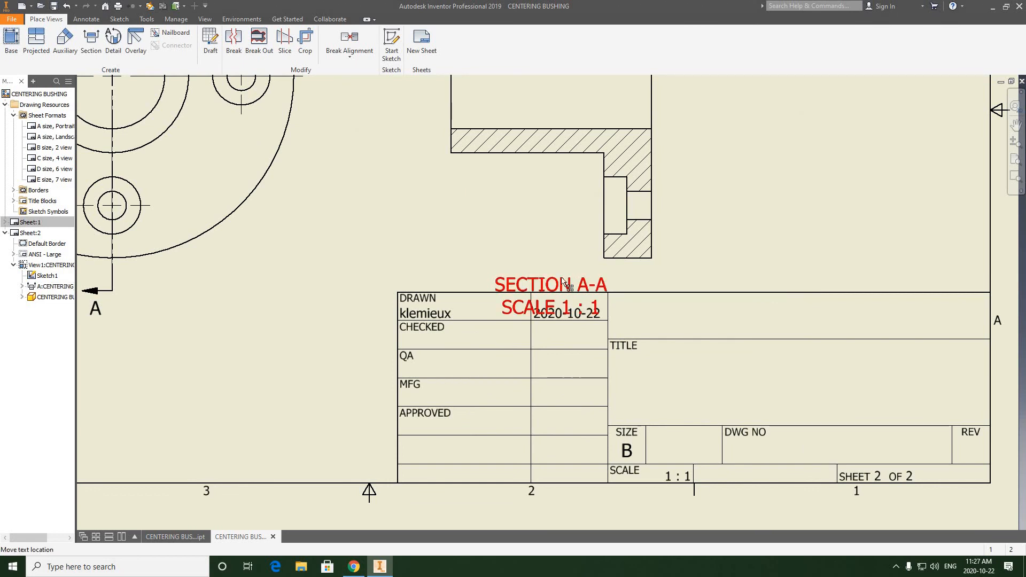
scroll(545, 283, "down", 5)
middle_click_drag(489, 166, 493, 195)
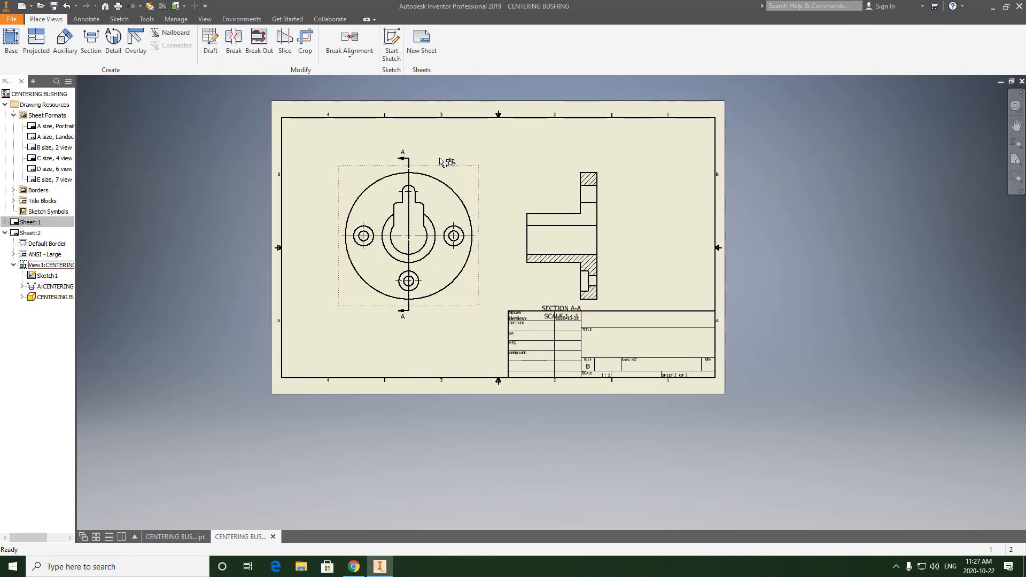
left_click_drag(442, 160, 439, 149)
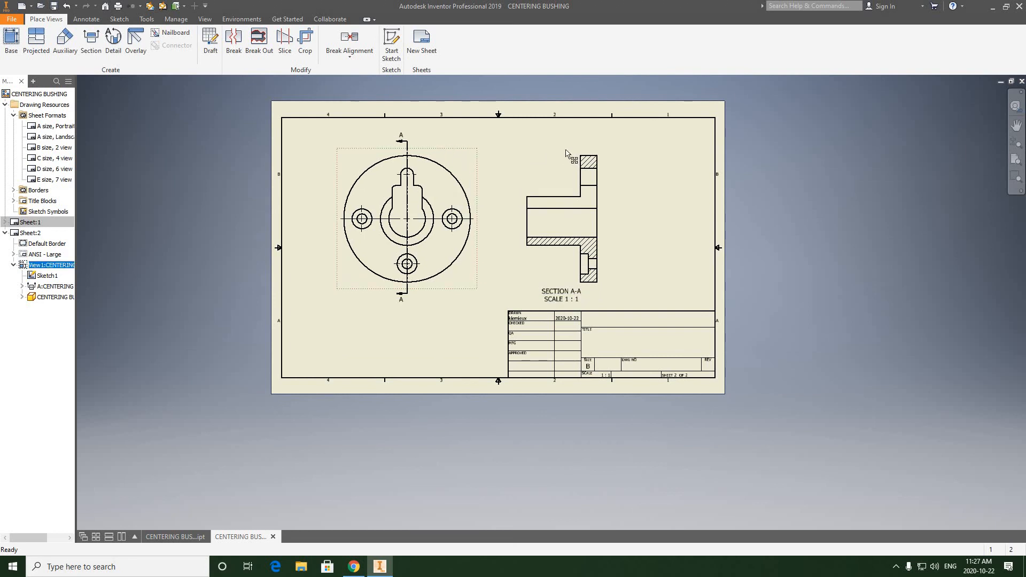
left_click_drag(574, 153, 585, 154)
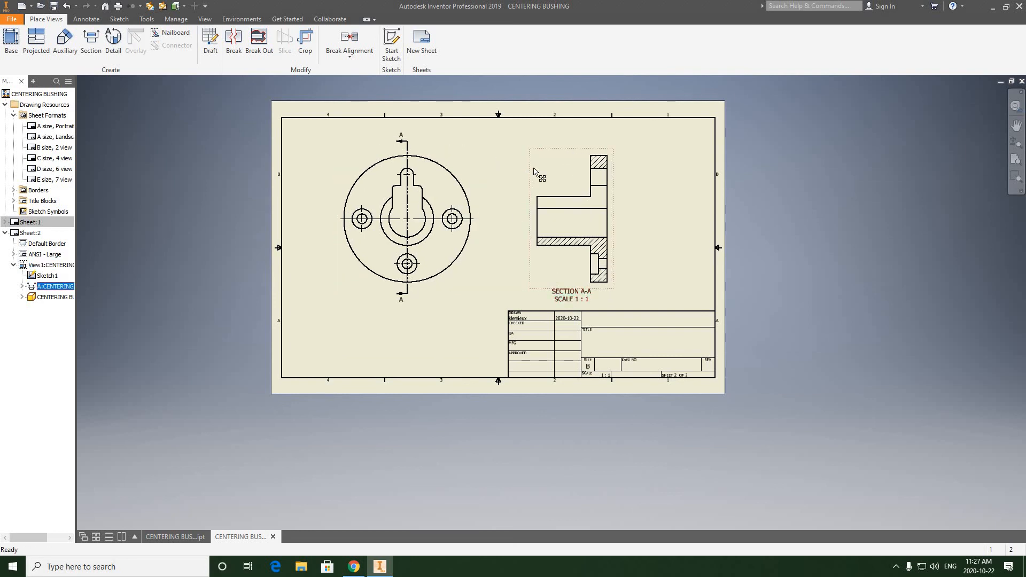
left_click_drag(529, 174, 481, 172)
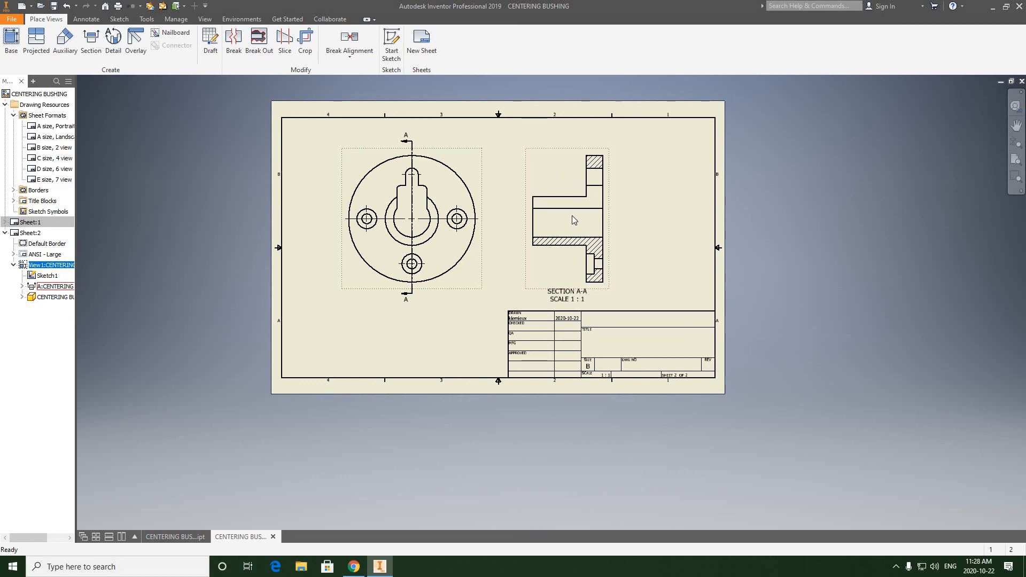
Create a projected isometric view from the front view near the sheet's upper-right corner.
scroll(572, 216, "down", 3)
mouse_move(573, 225)
middle_mouse_down()
mouse_move(542, 252)
mouse_move(540, 236)
middle_mouse_up()
scroll(526, 291, "up", 3)
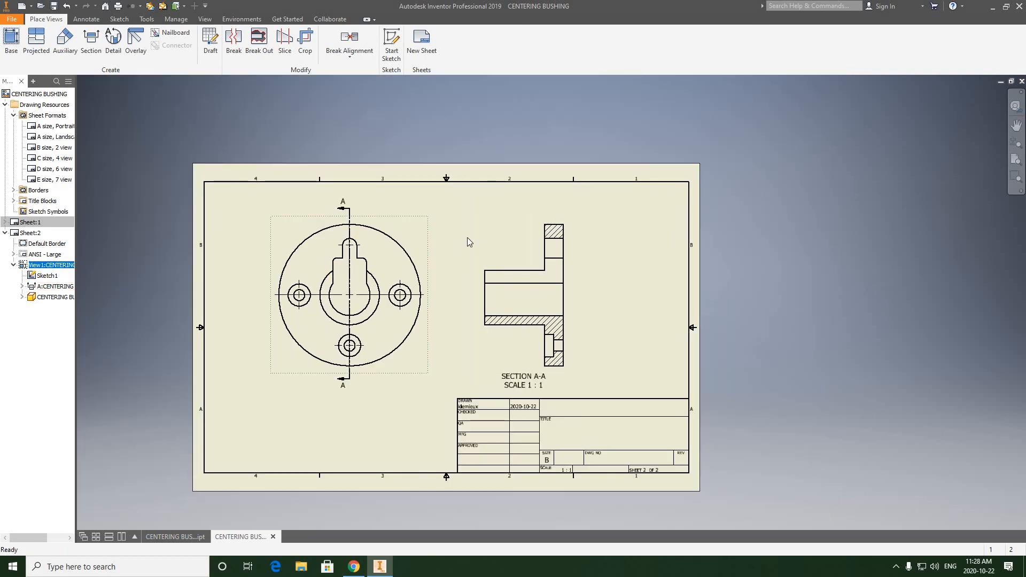
right_click(411, 235)
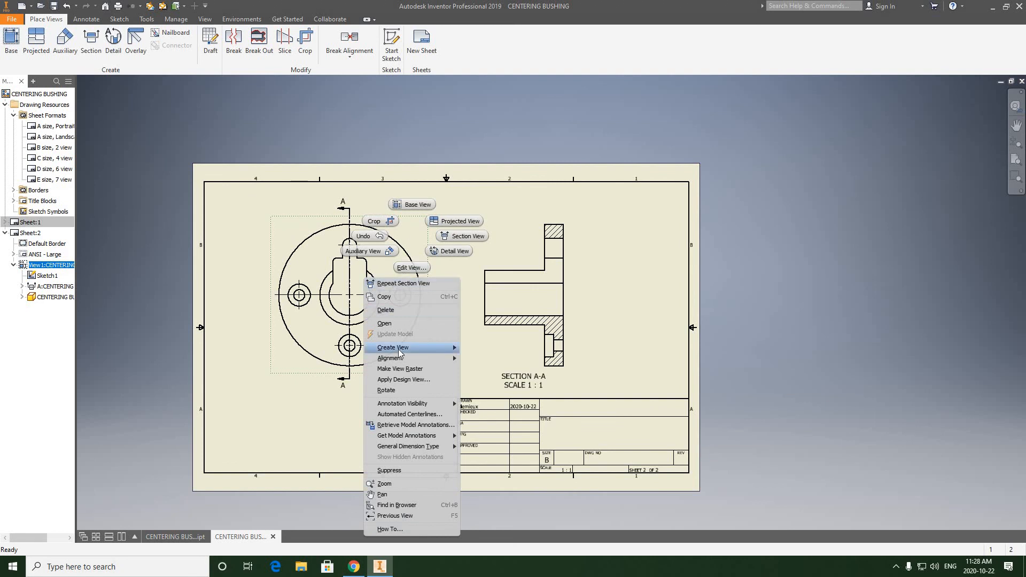
mouse_move(400, 348)
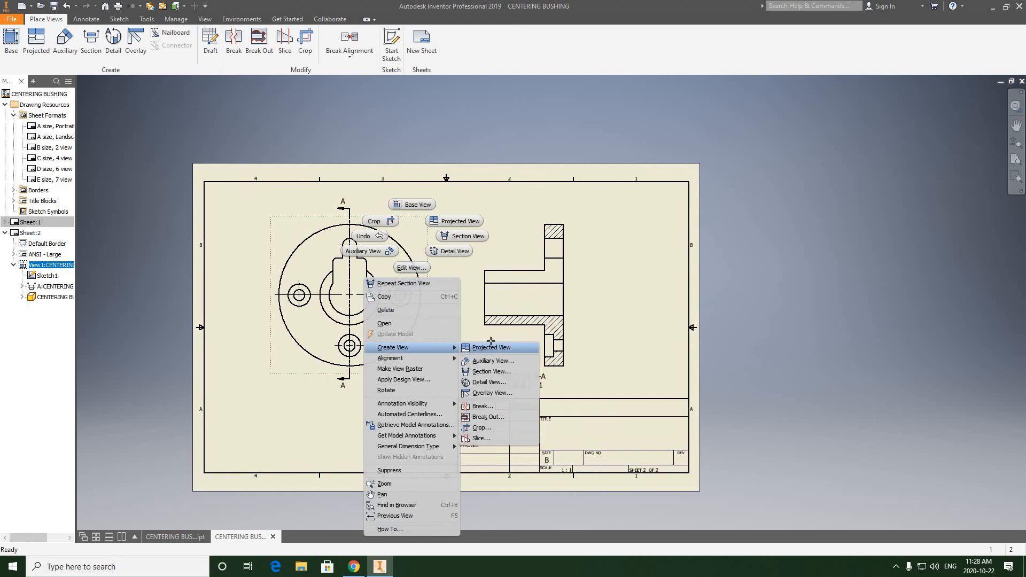
left_click(482, 349)
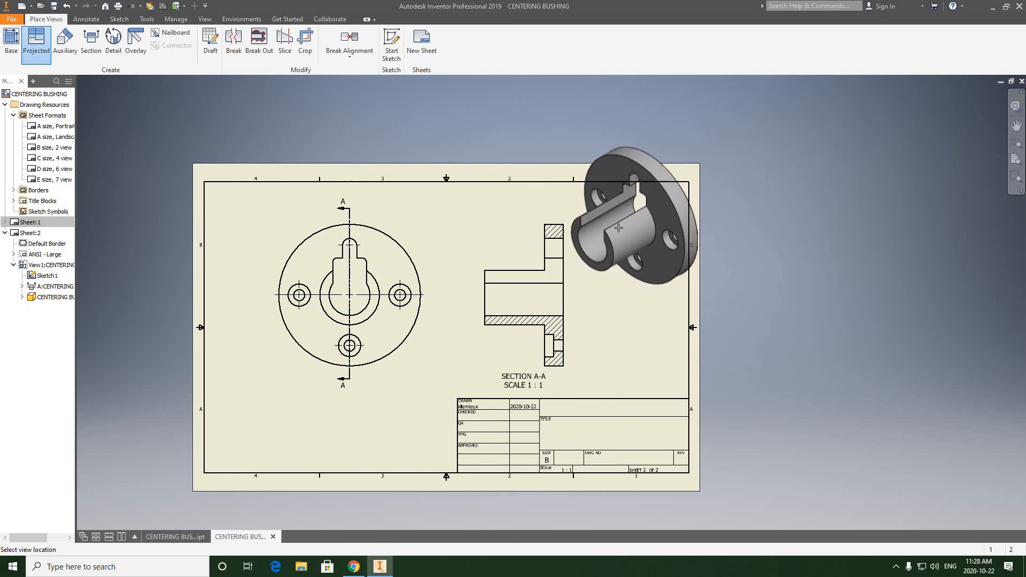
left_click(620, 227)
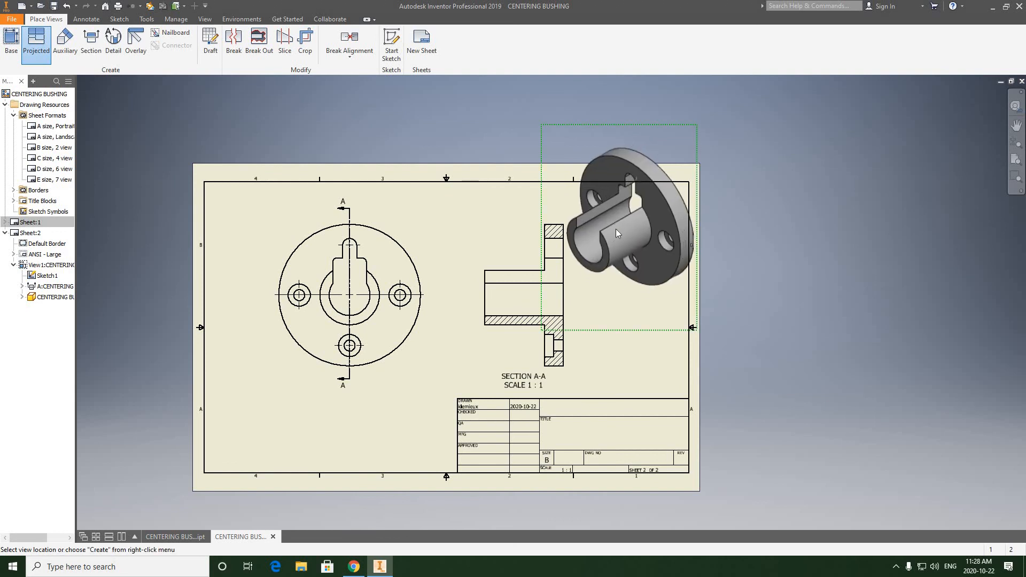
right_click(619, 228)
left_click(653, 229)
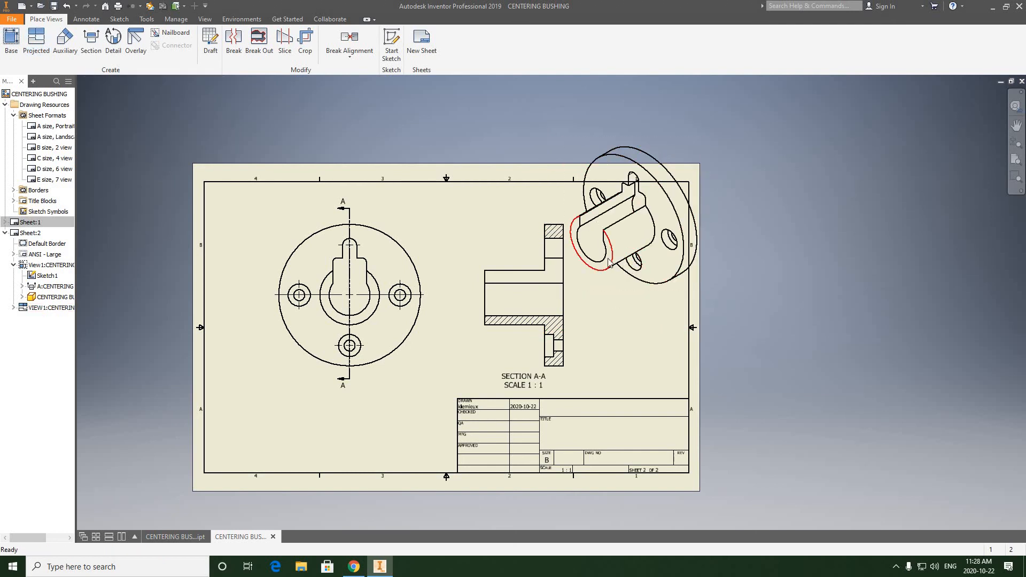
Reduce the isometric view's scale below 1:1 and move the view down inside the border's upper-right corner.
double_click(618, 289)
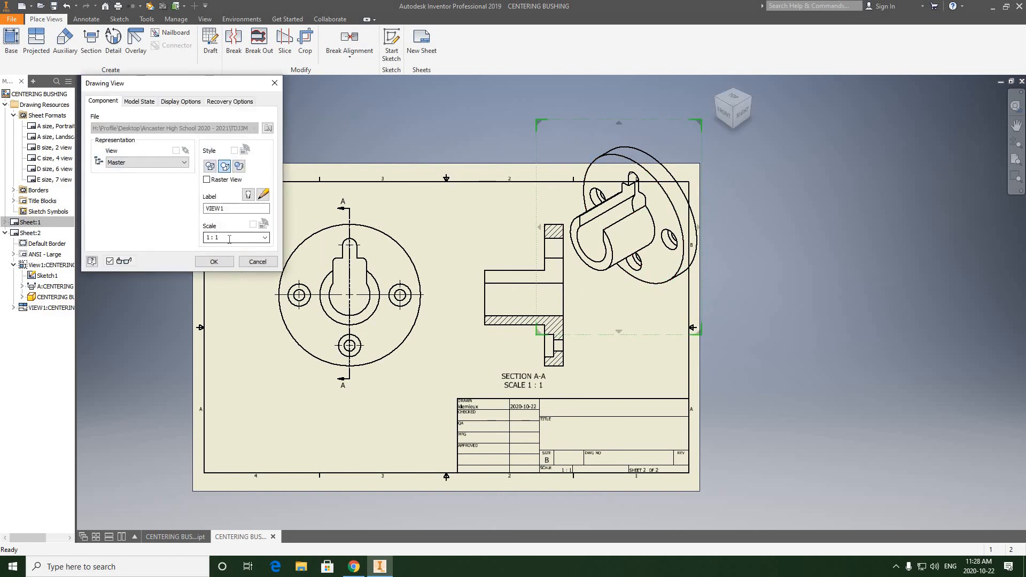
left_click(179, 240)
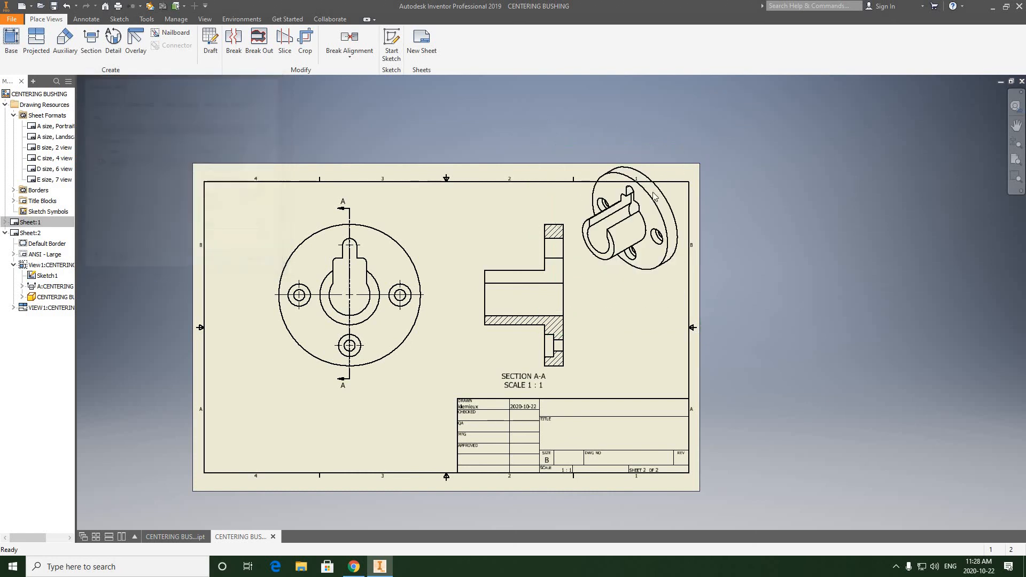
left_click(214, 261)
scroll(677, 212, "down", 3)
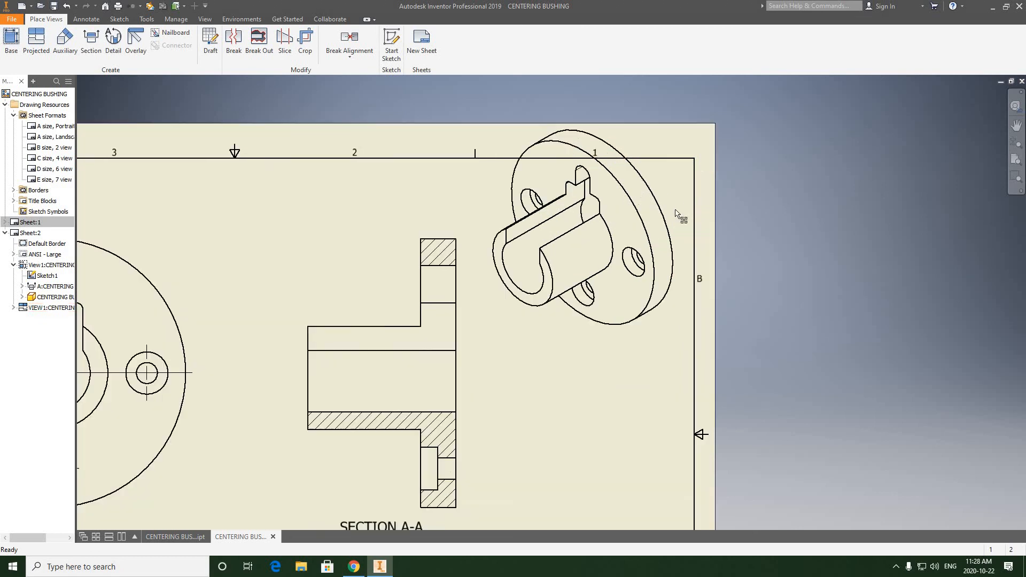
mouse_move(678, 210)
left_mouse_down()
mouse_move(679, 251)
mouse_move(672, 242)
left_mouse_up()
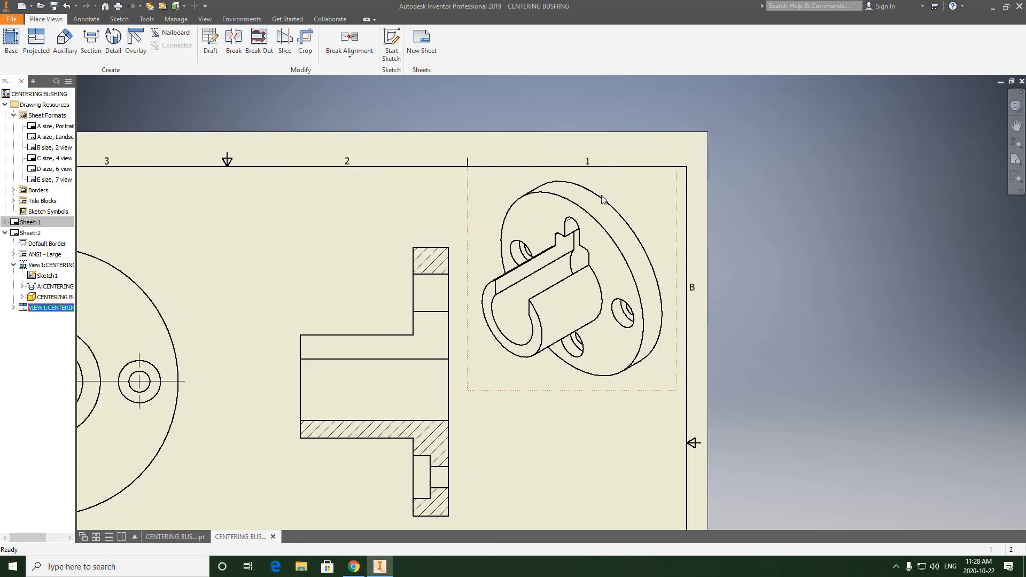
scroll(566, 230, "up", 5)
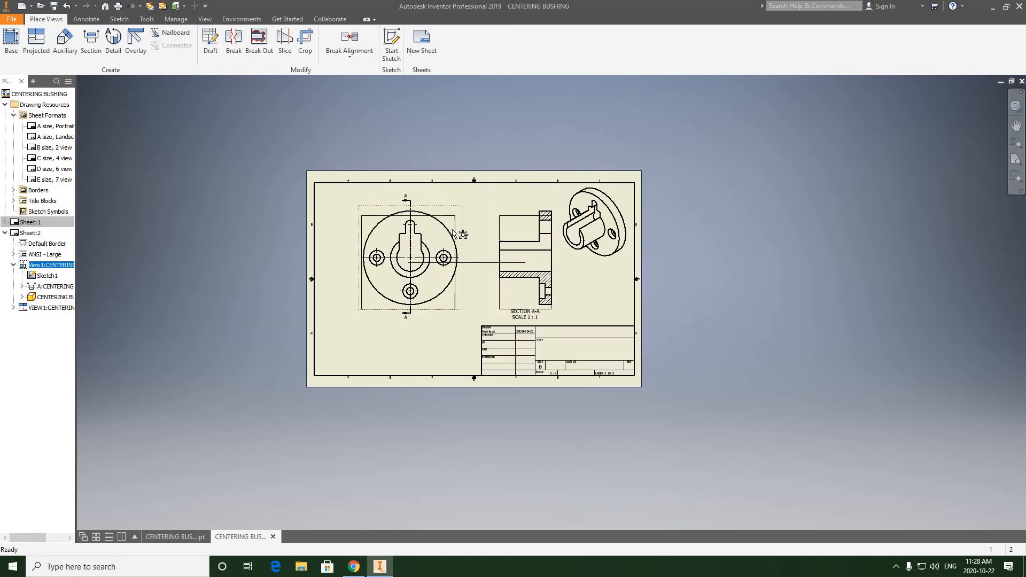
Move the front view left and down, and adjust the section view's horizontal spacing between the front and isometric views.
mouse_move(455, 231)
left_mouse_down()
mouse_move(476, 224)
mouse_move(444, 217)
left_mouse_up()
left_click(512, 210)
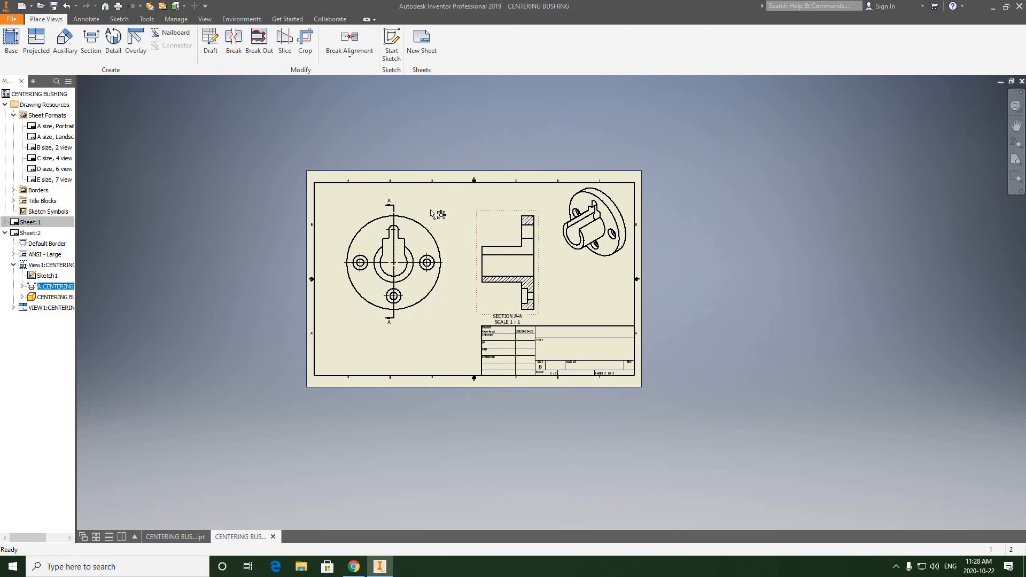
left_click(433, 213)
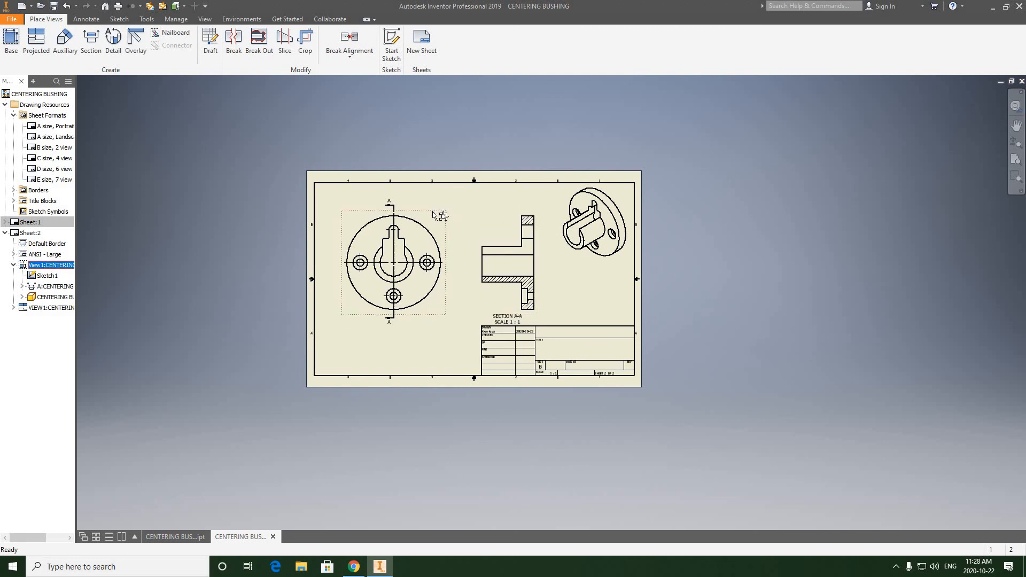
left_click(486, 227)
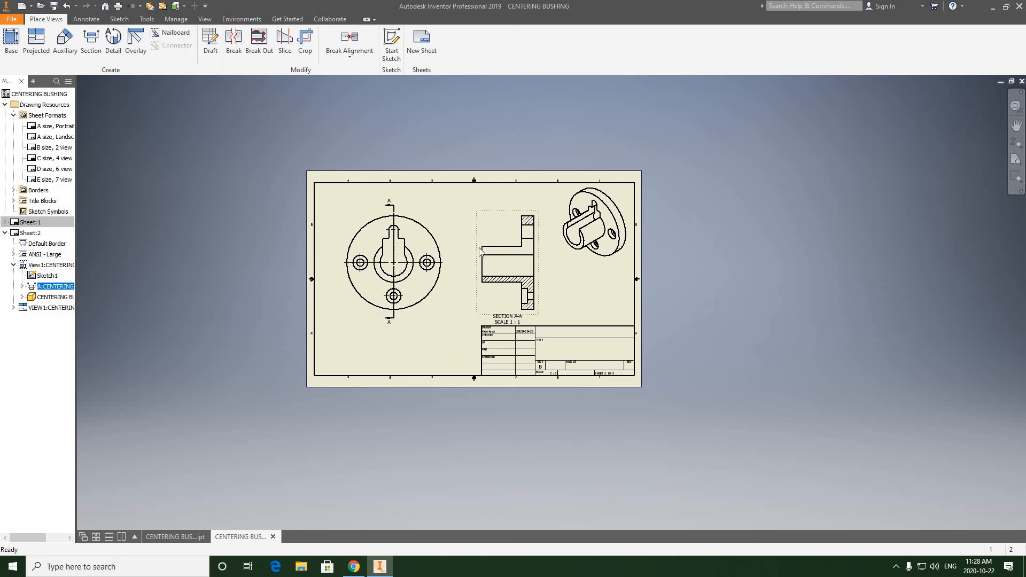
scroll(480, 251, "up", 1)
left_click_drag(546, 249, 553, 248)
middle_click_drag(462, 231, 481, 233)
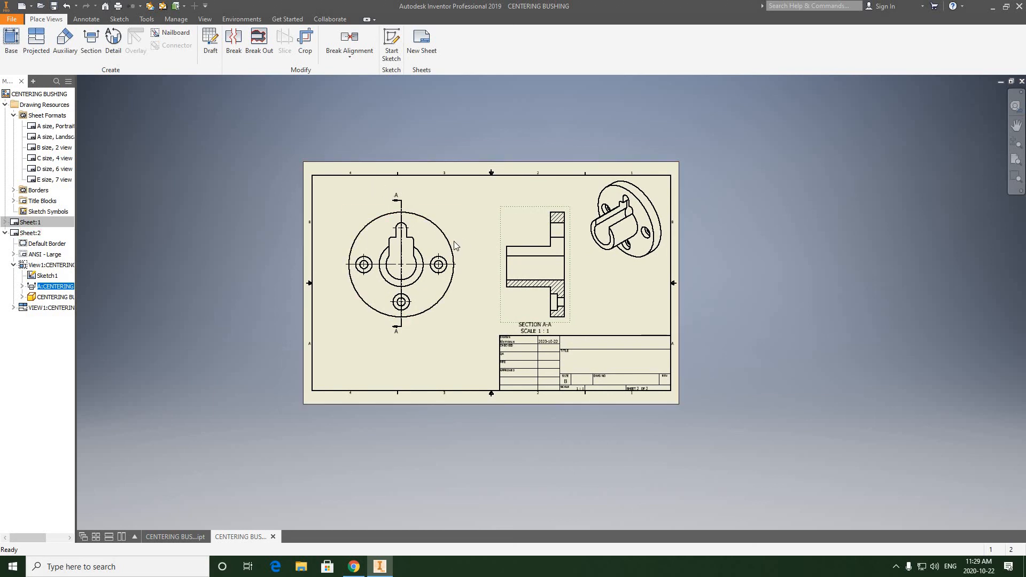
Examine the section line and view layout, comparing them with the reference drawing in Chrome before returning to Inventor.
scroll(373, 185, "up", 1)
scroll(405, 185, "up", 1)
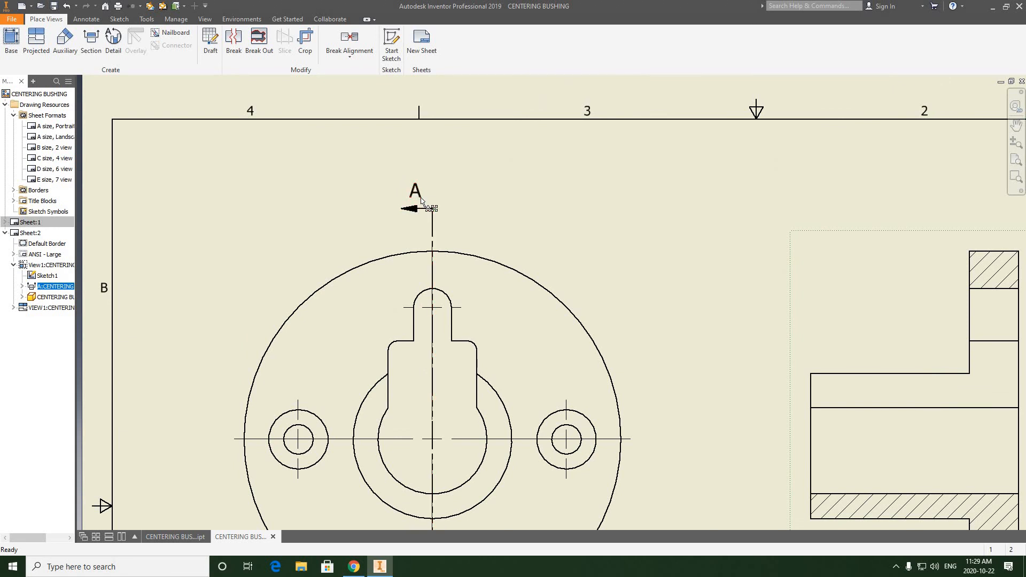
key("Home")
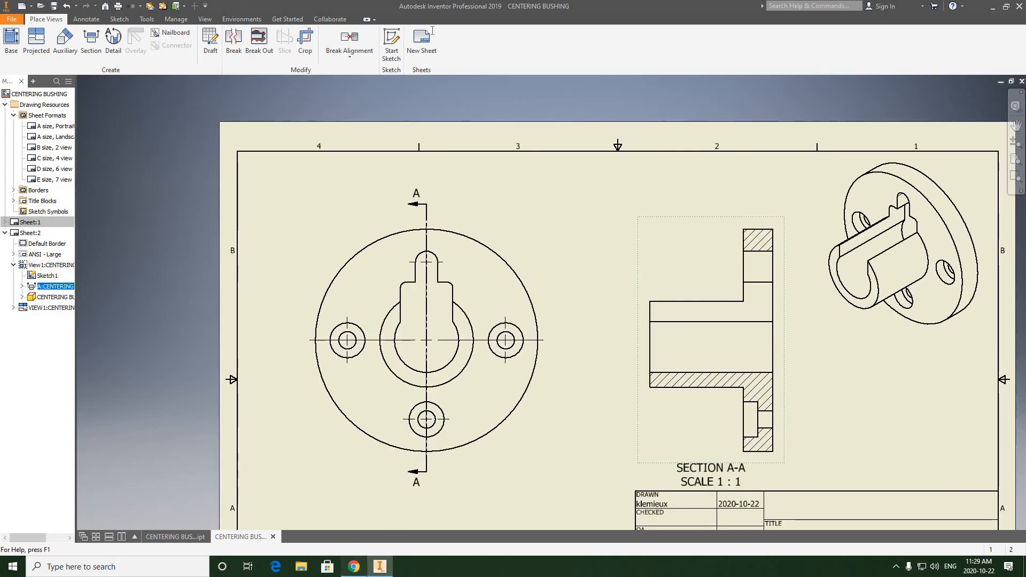
left_click(354, 567)
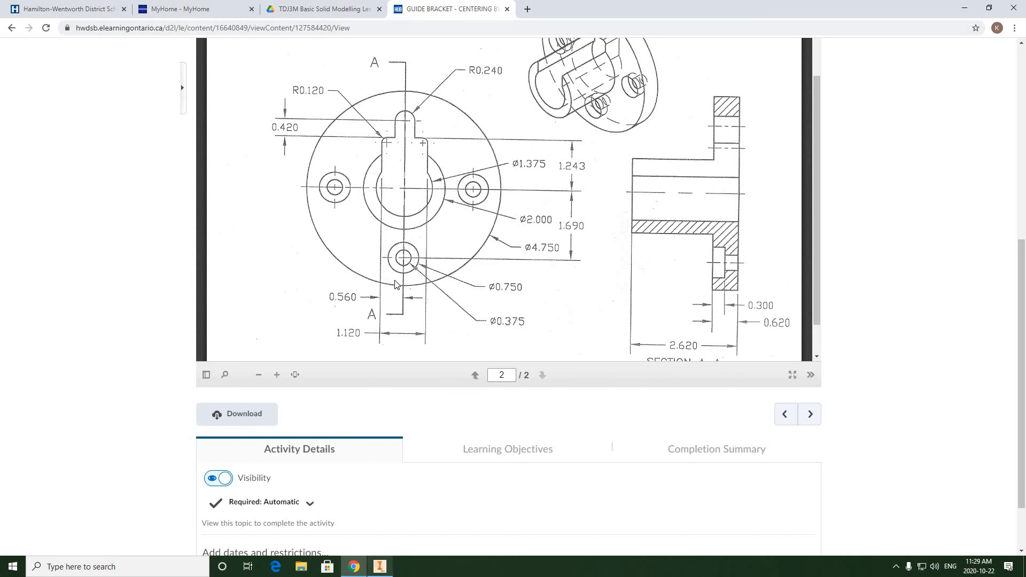
left_click(380, 567)
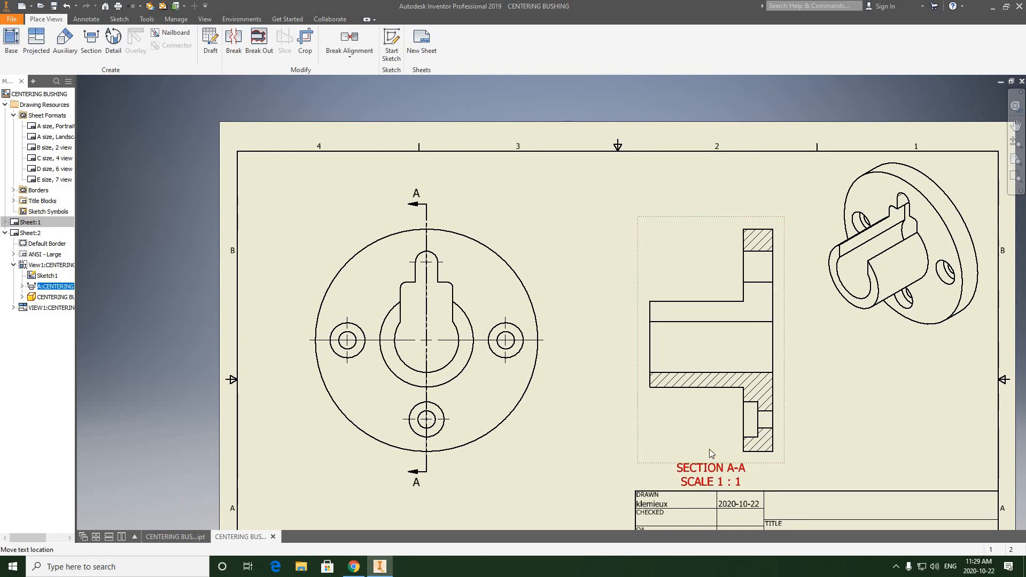
scroll(436, 185, "up", 3)
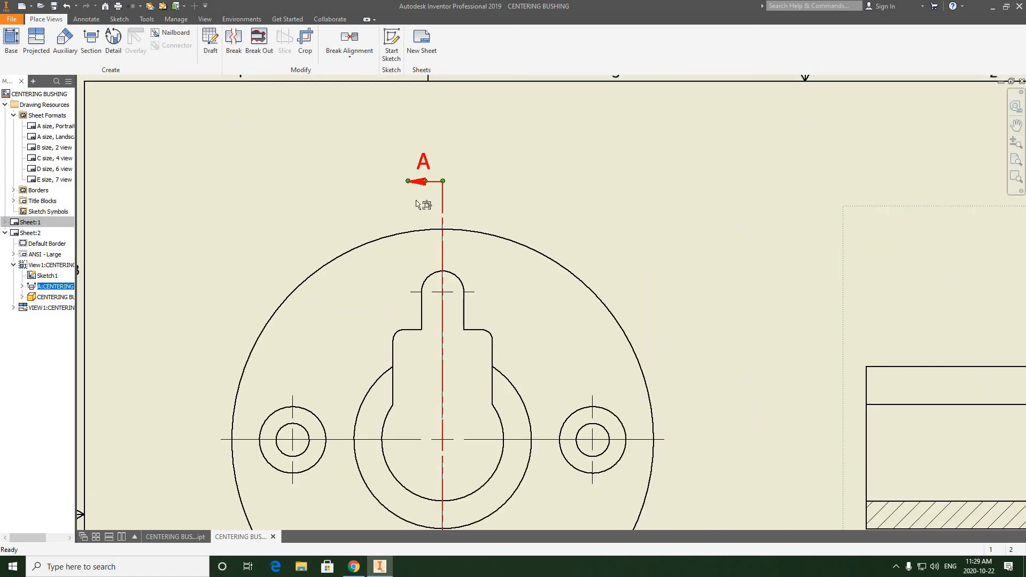
scroll(418, 182, "down", 3)
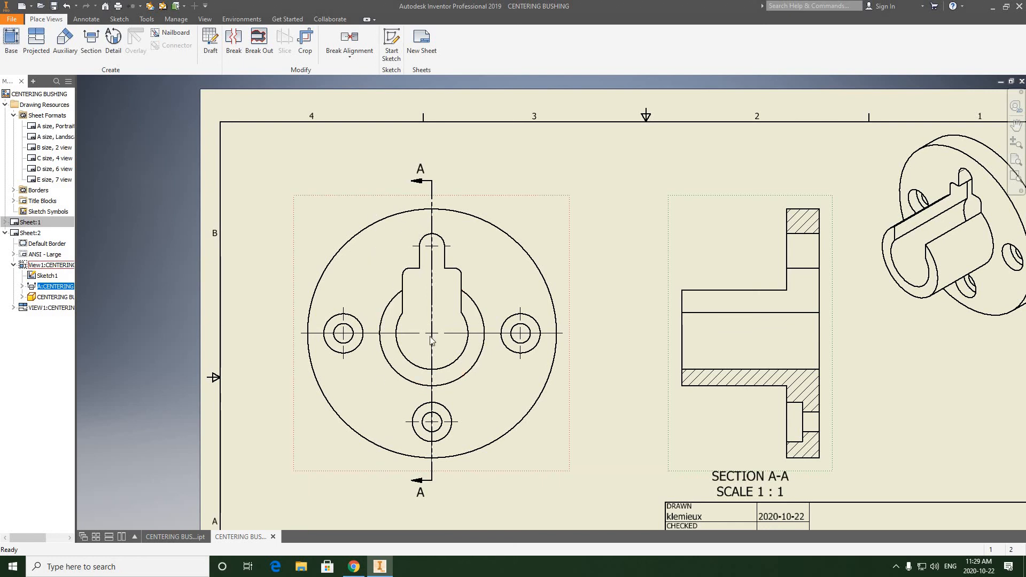
middle_click_drag(706, 401, 647, 355)
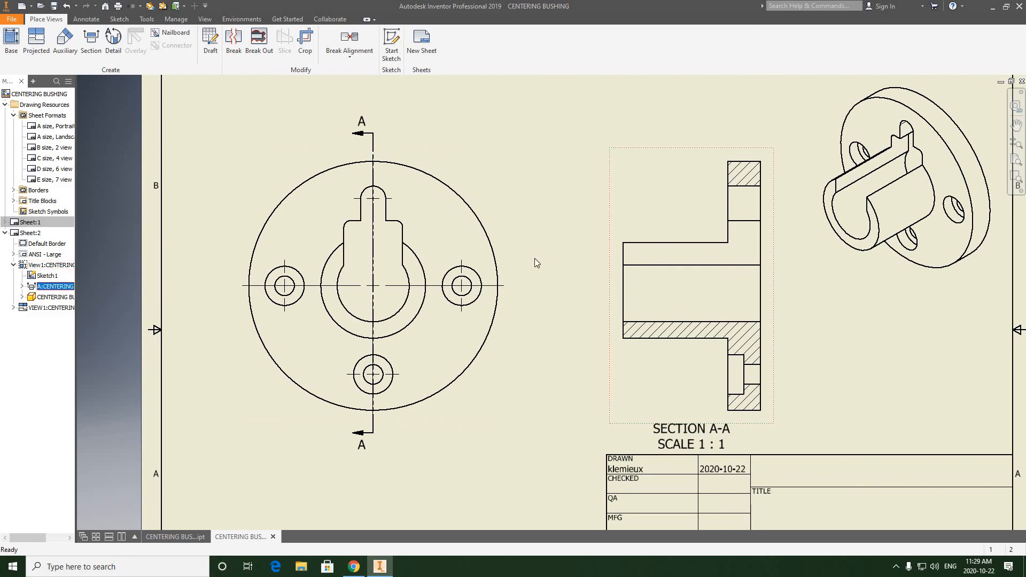
key("Home")
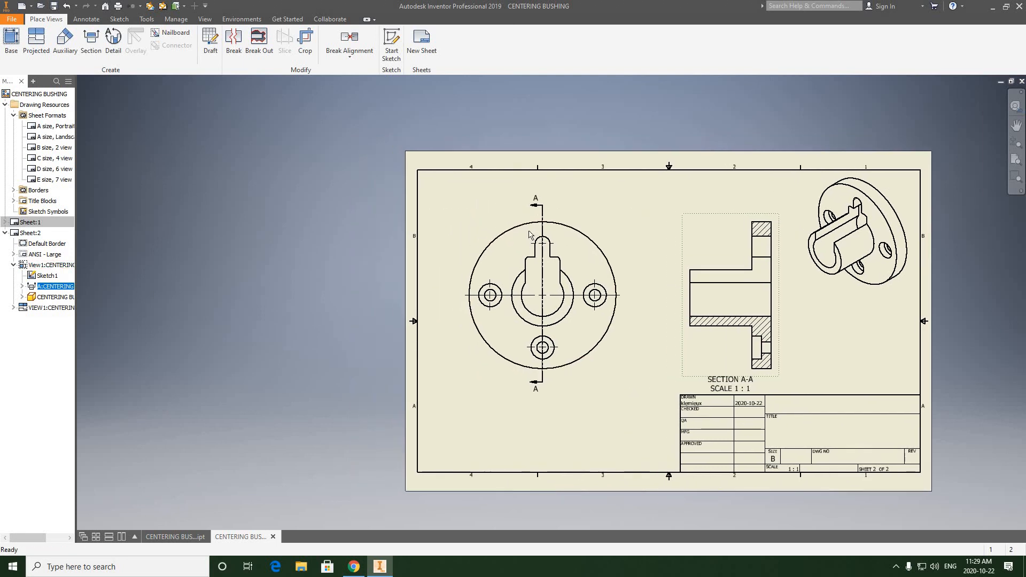
scroll(534, 241, "up", 3)
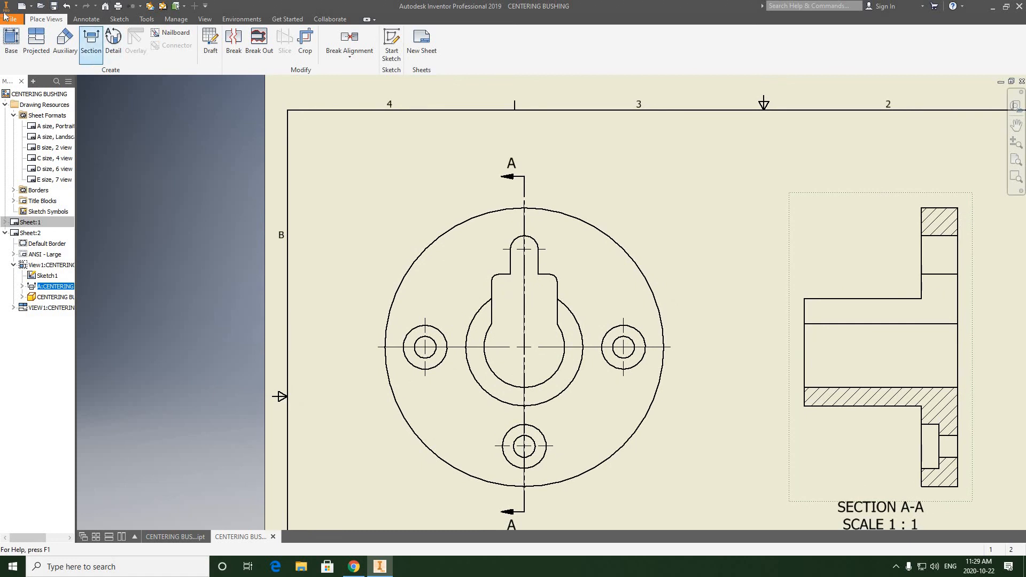
Dimension the vertical distance from the slot's arc center to its shoulder, placing it outside the front view's circle on the left.
left_click(86, 19)
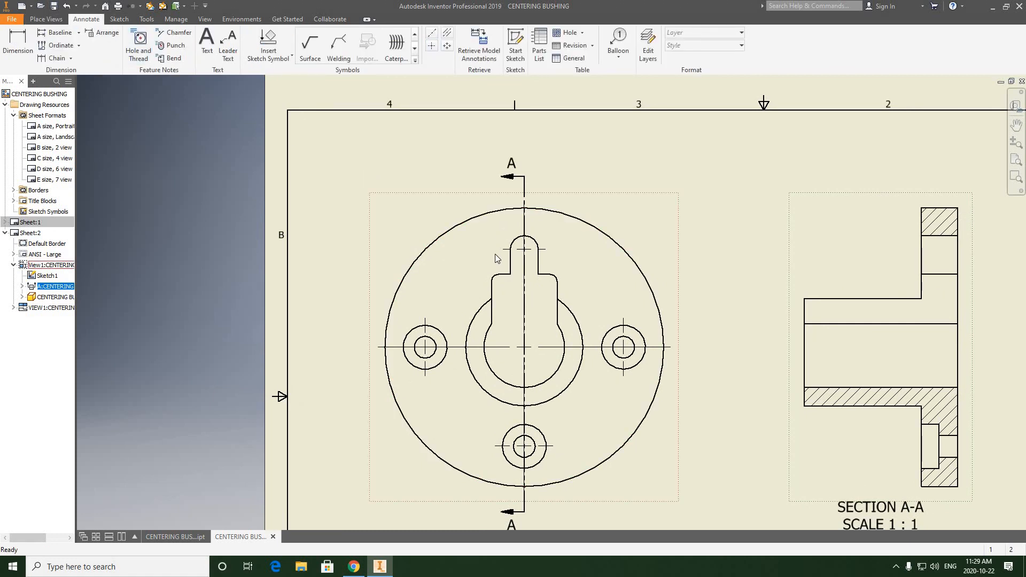
scroll(493, 249, "up", 5)
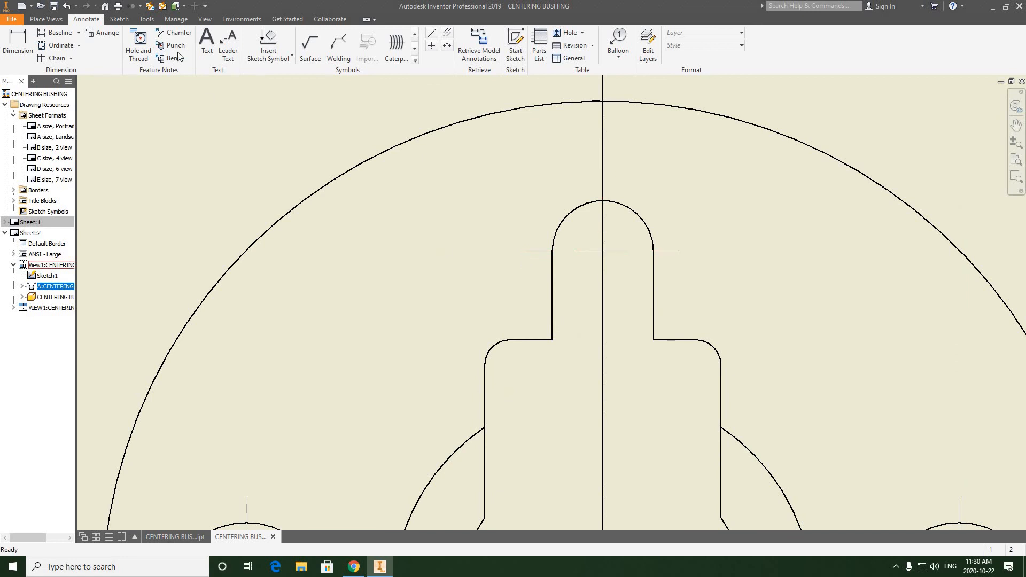
left_click(22, 48)
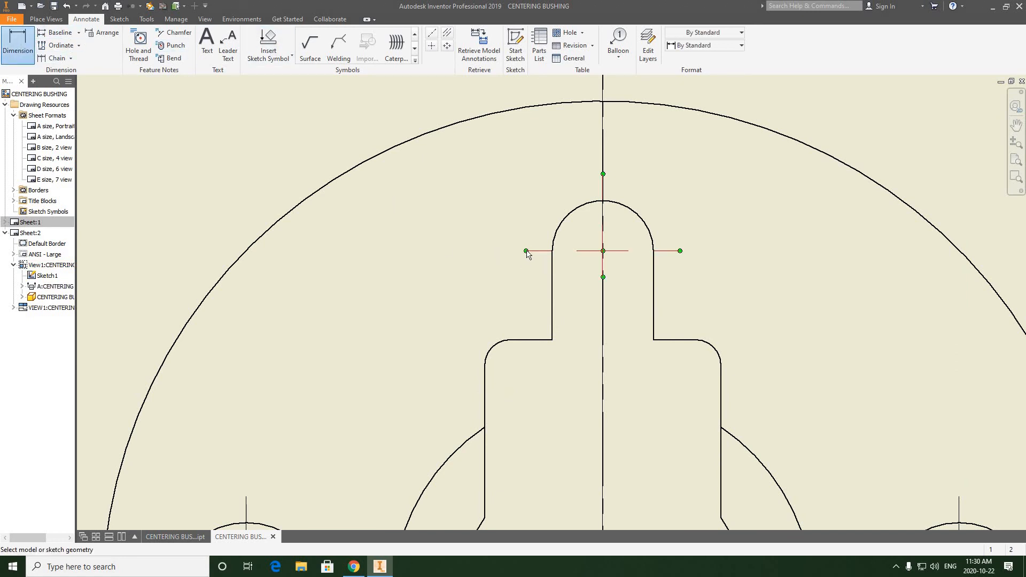
left_click(510, 339)
scroll(468, 304, "down", 4)
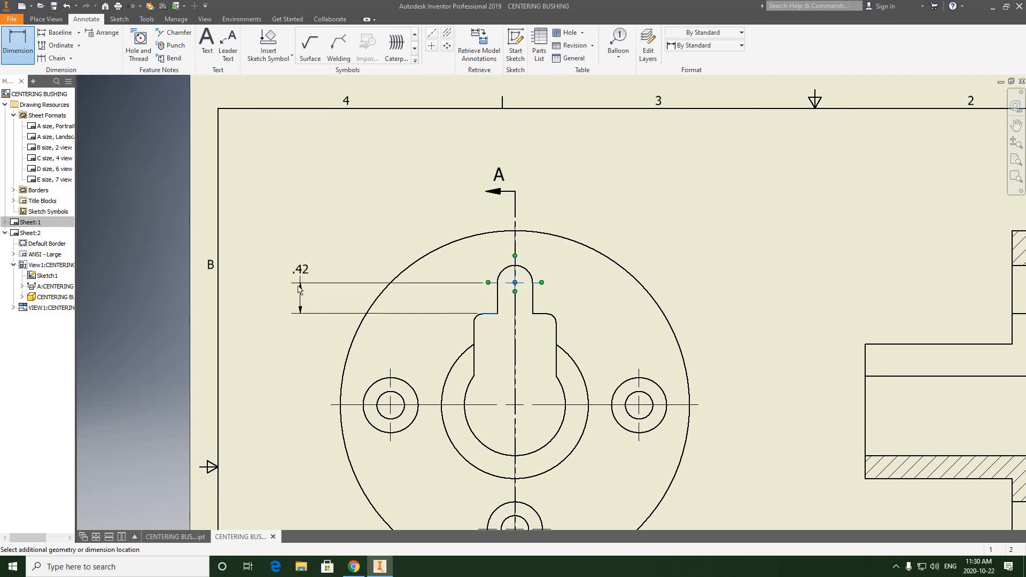
left_click(297, 285)
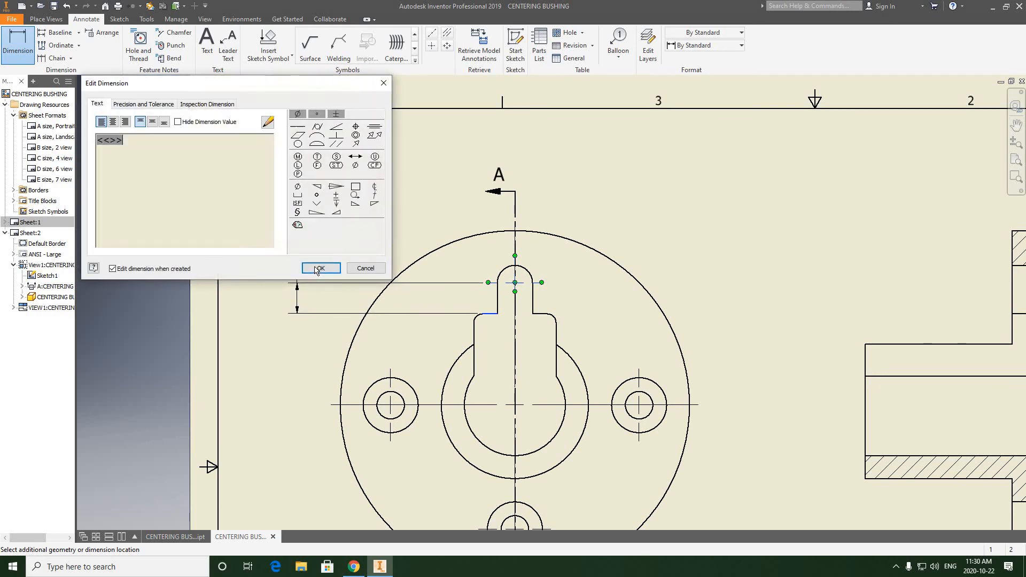
left_click(320, 269)
mouse_move(307, 339)
middle_mouse_down()
mouse_move(330, 324)
mouse_move(335, 293)
middle_mouse_up()
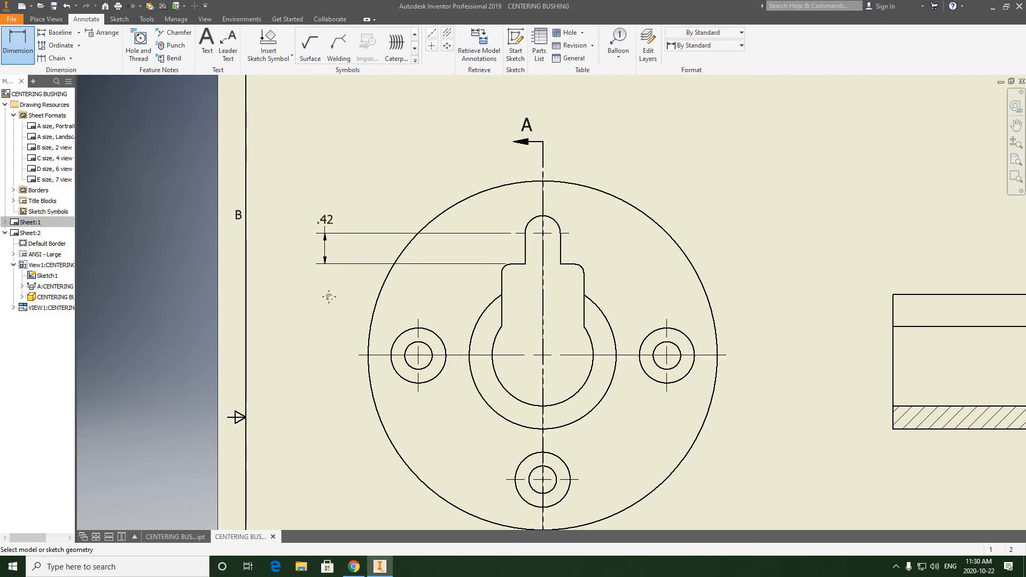
Check the reference in Chrome, return to Inventor, and dimension the slot shoulder to the horizontal centerline, aligned below the first dimension.
scroll(329, 297, "down", 2)
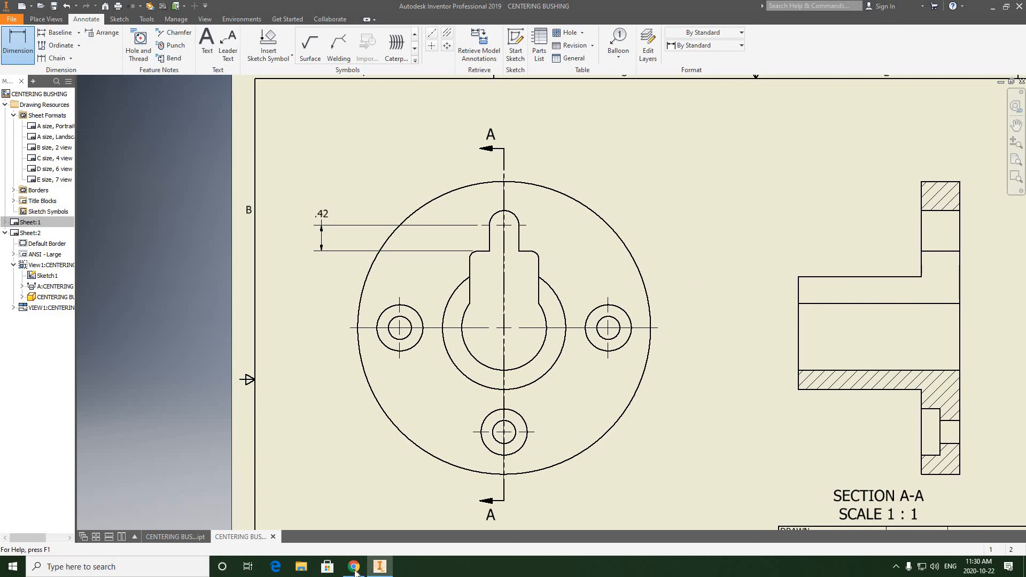
key("alt+Tab")
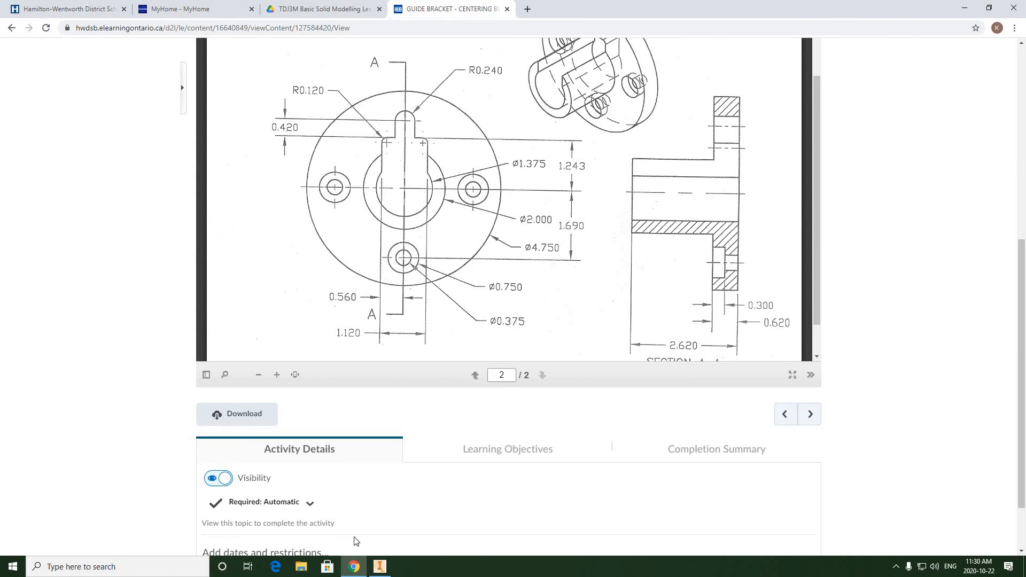
left_click(379, 566)
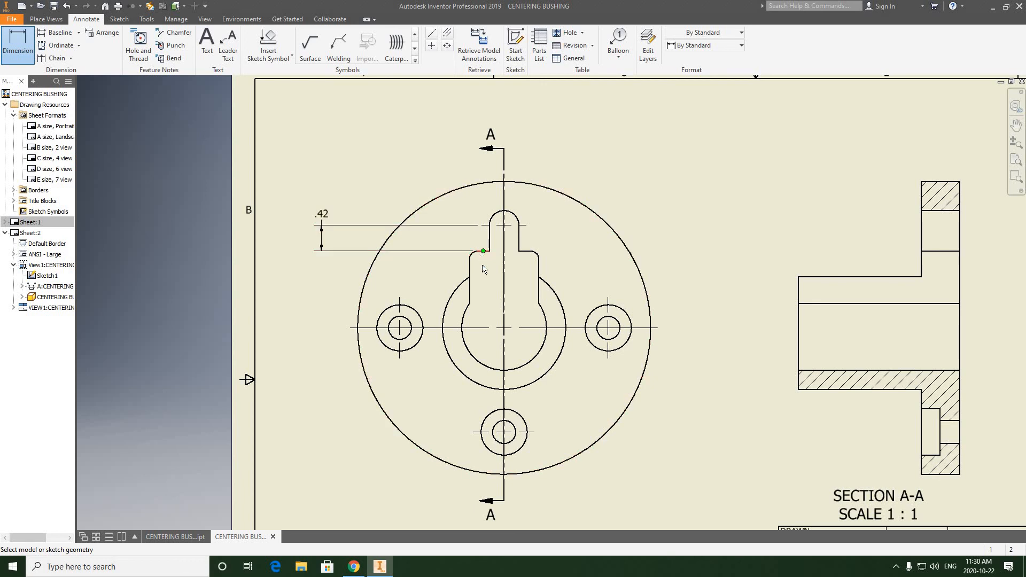
scroll(484, 267, "down", 4)
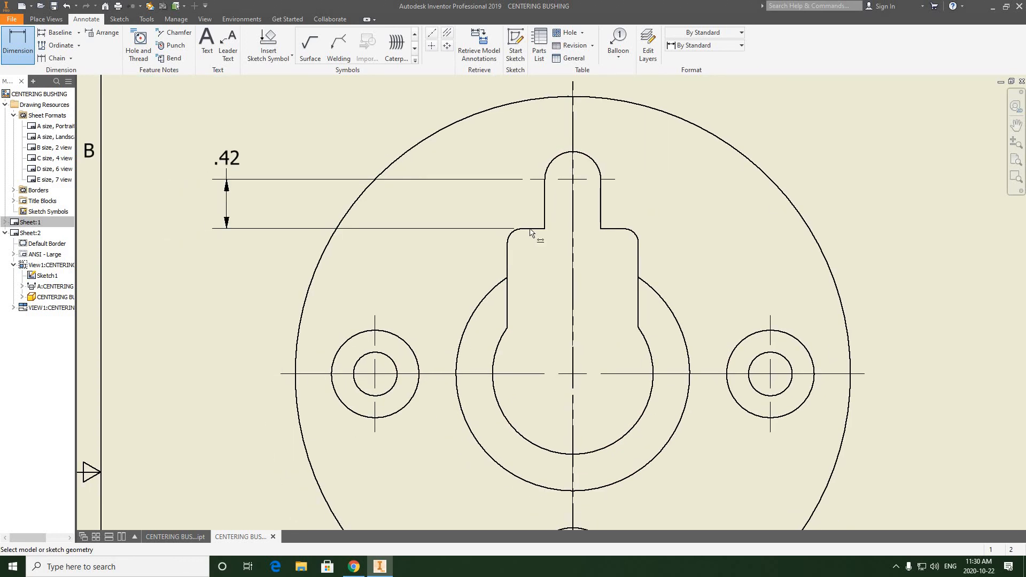
left_click(526, 229)
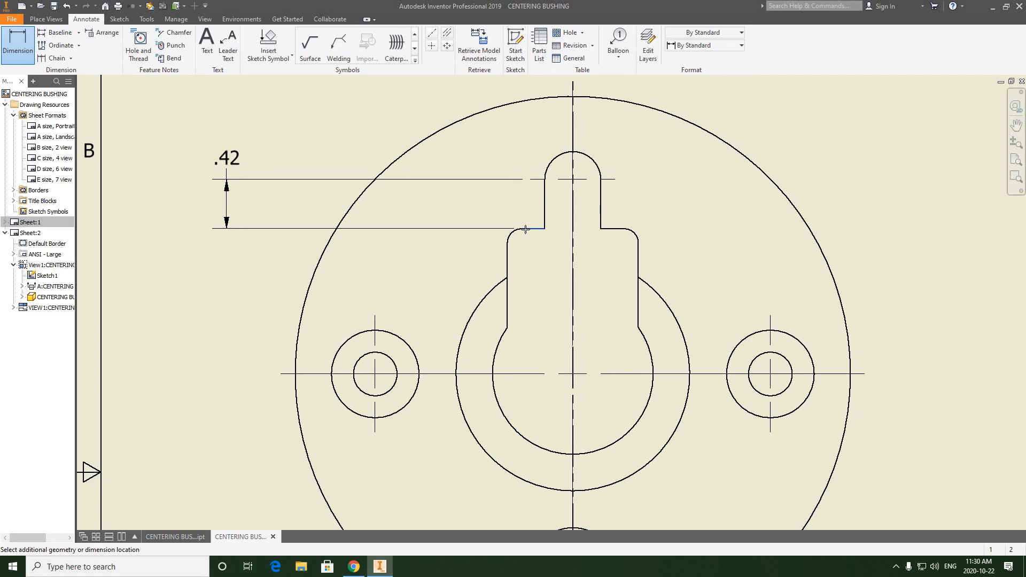
left_click(280, 374)
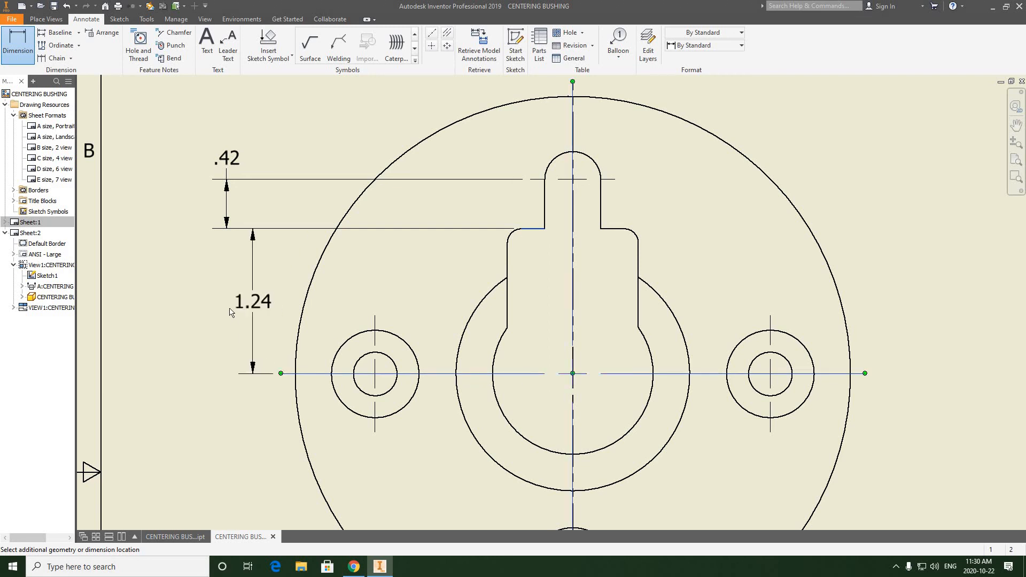
left_click(311, 271)
scroll(228, 230, "down", 6)
scroll(191, 258, "up", 5)
middle_click_drag(220, 280, 229, 293)
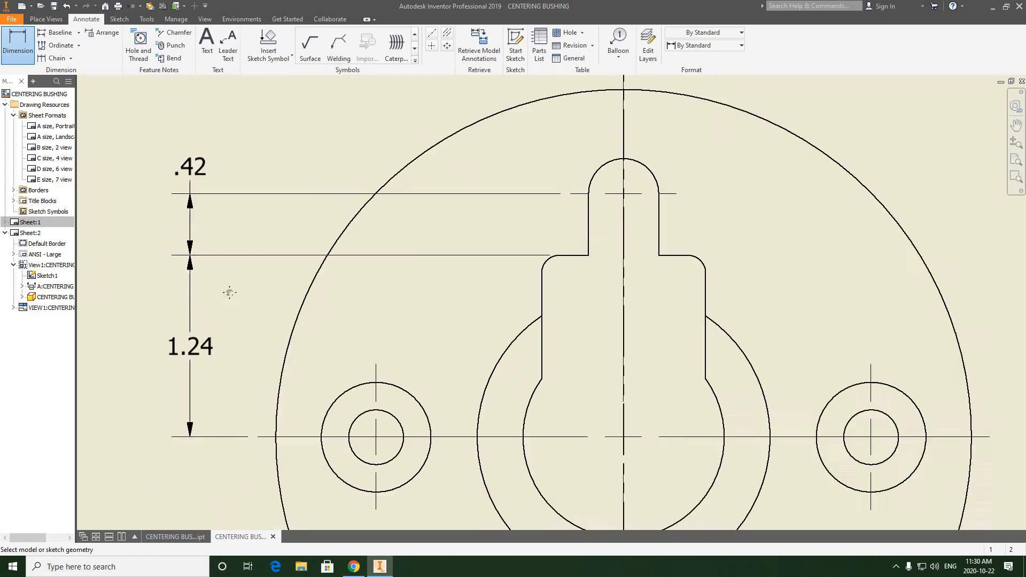
Examine the extension-line gaps of the two vertical dimensions at the slot shoulder and centerline ends.
scroll(394, 298, "up", 3)
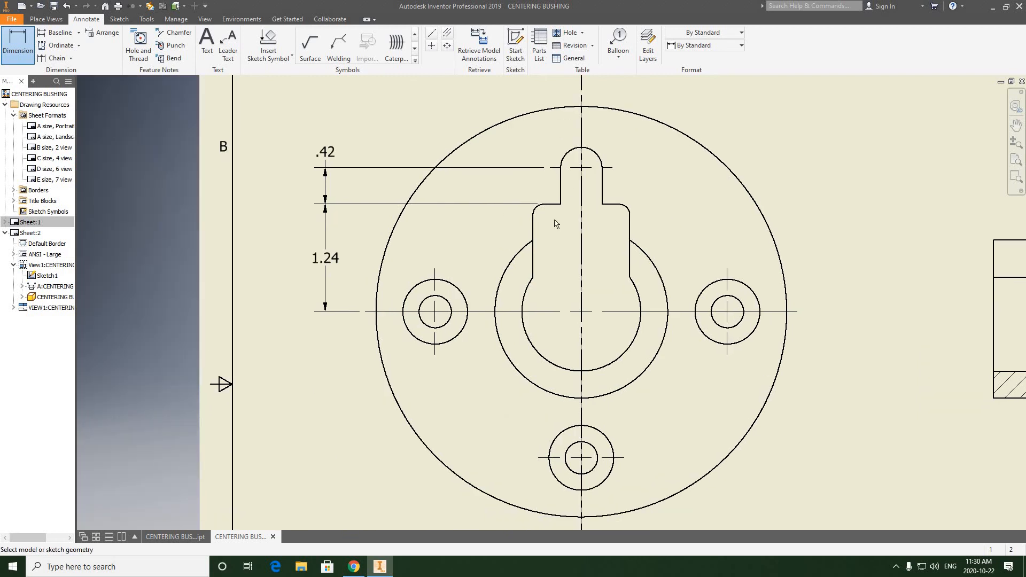
scroll(548, 198, "down", 3)
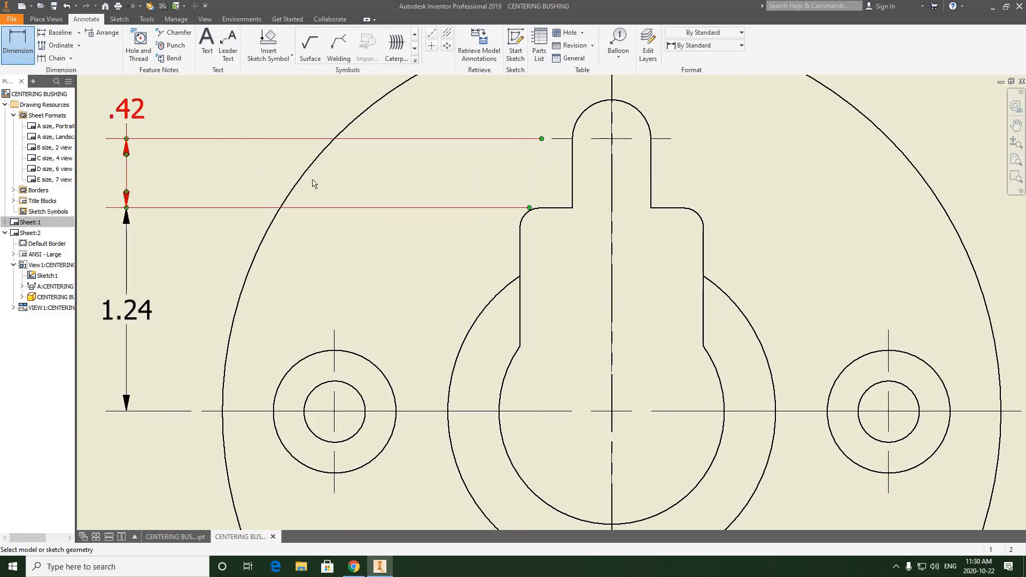
scroll(532, 160, "up", 1)
scroll(554, 168, "up", 2)
scroll(554, 177, "down", 3)
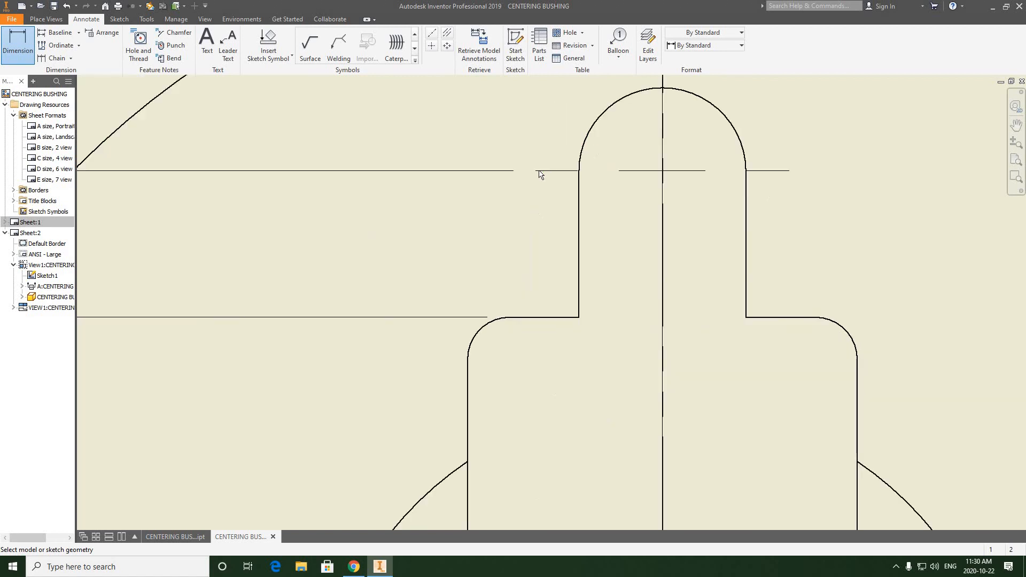
scroll(548, 176, "up", 1)
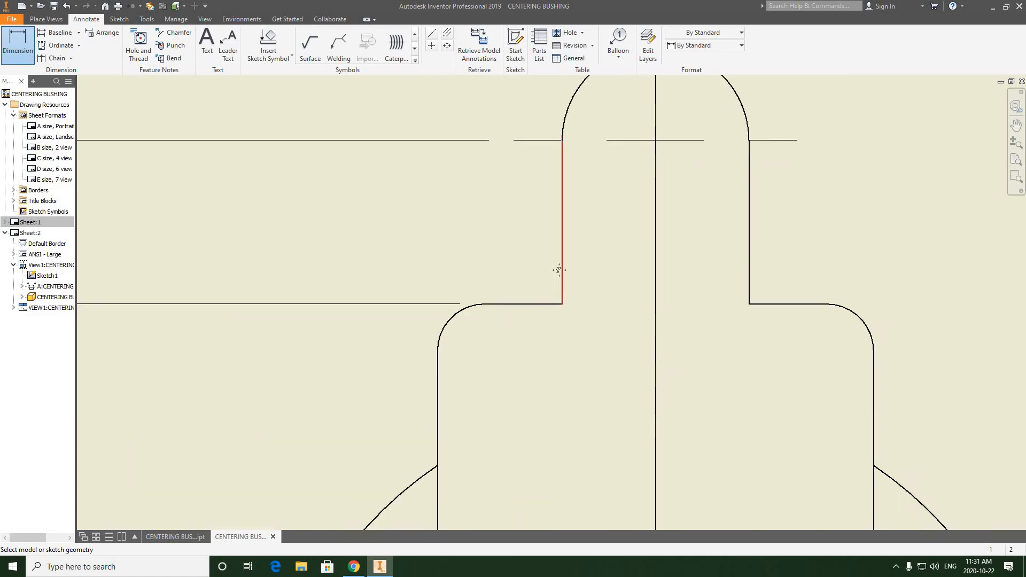
scroll(556, 268, "up", 2)
scroll(631, 170, "down", 1)
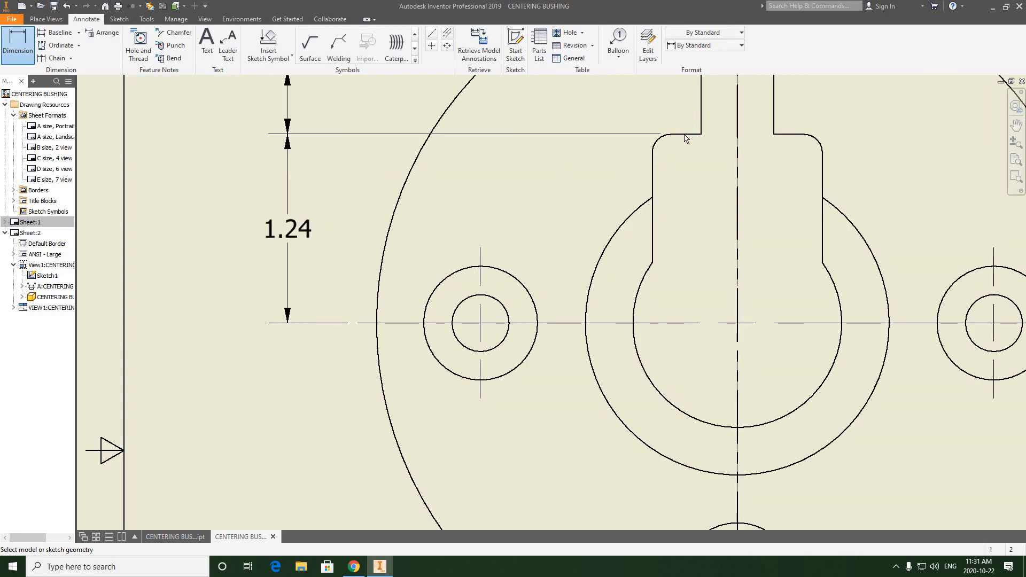
left_click(686, 135)
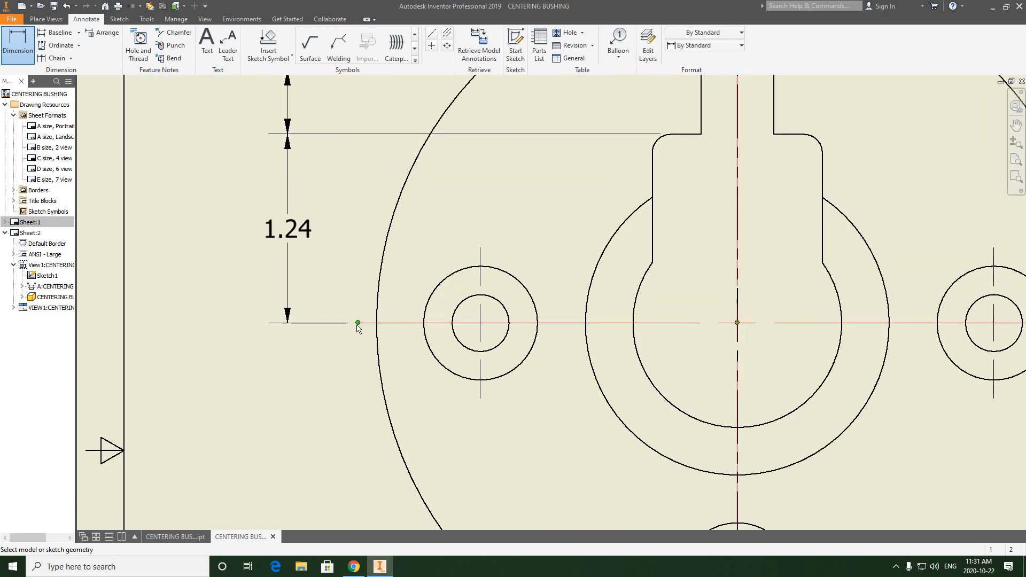
scroll(355, 334, "down", 3)
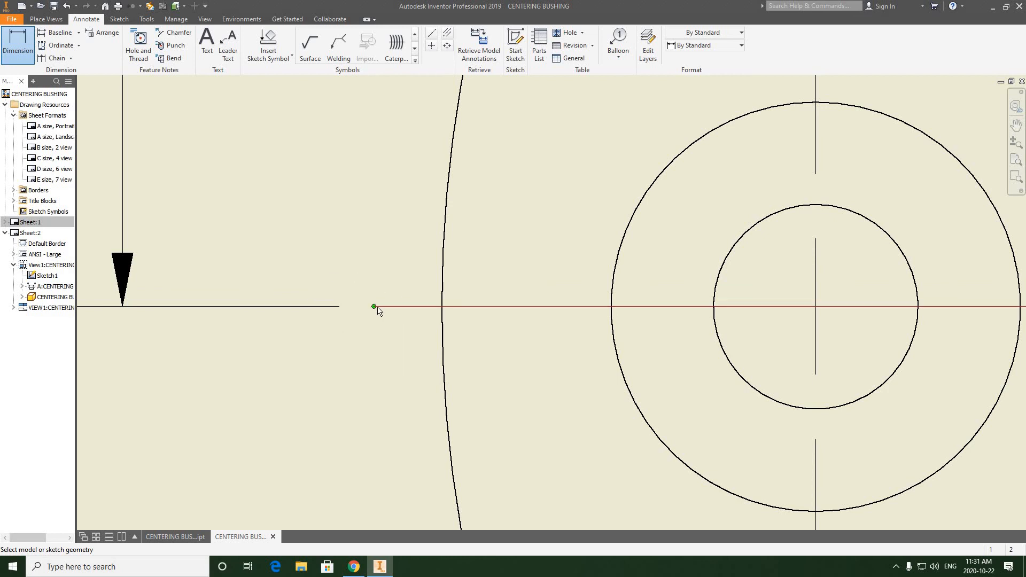
Dimension the vertical distance from the horizontal centerline to the lowest hole's center, aligned below the existing dimensions on the left.
scroll(378, 308, "up", 6)
scroll(378, 310, "down", 4)
scroll(376, 311, "up", 5)
middle_click_drag(419, 309, 365, 262)
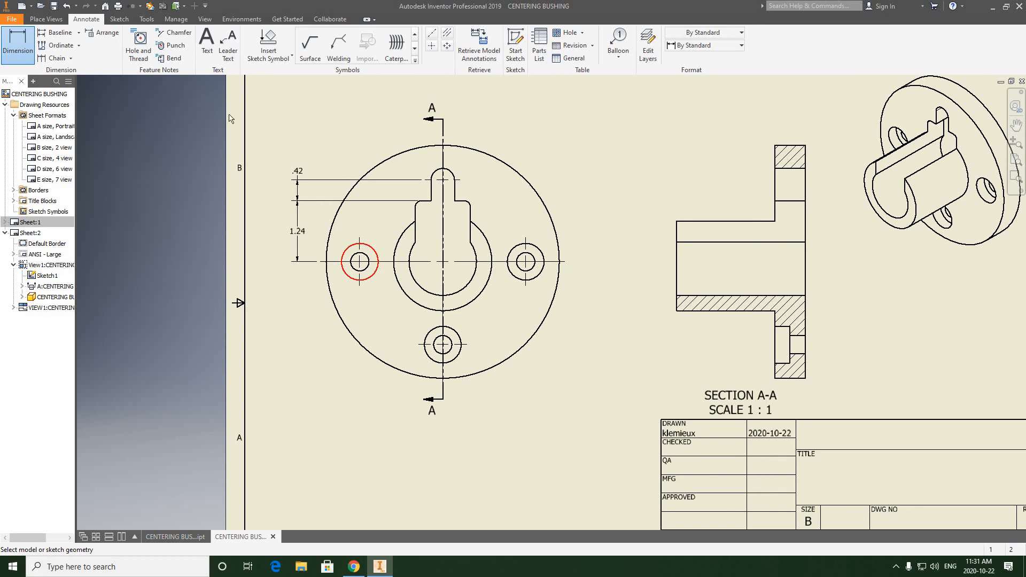
left_click(320, 261)
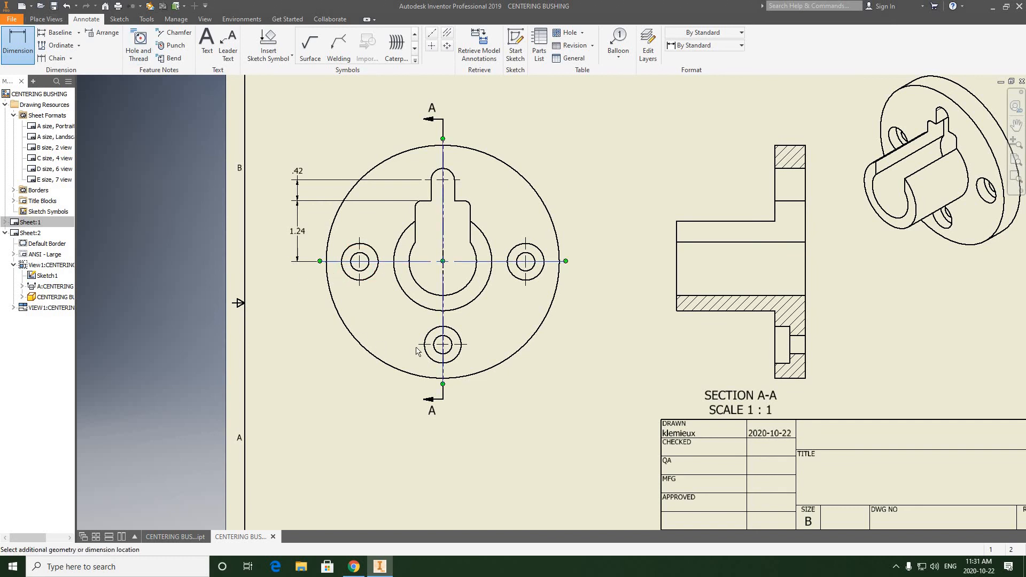
scroll(328, 282, "up", 3)
scroll(390, 325, "down", 2)
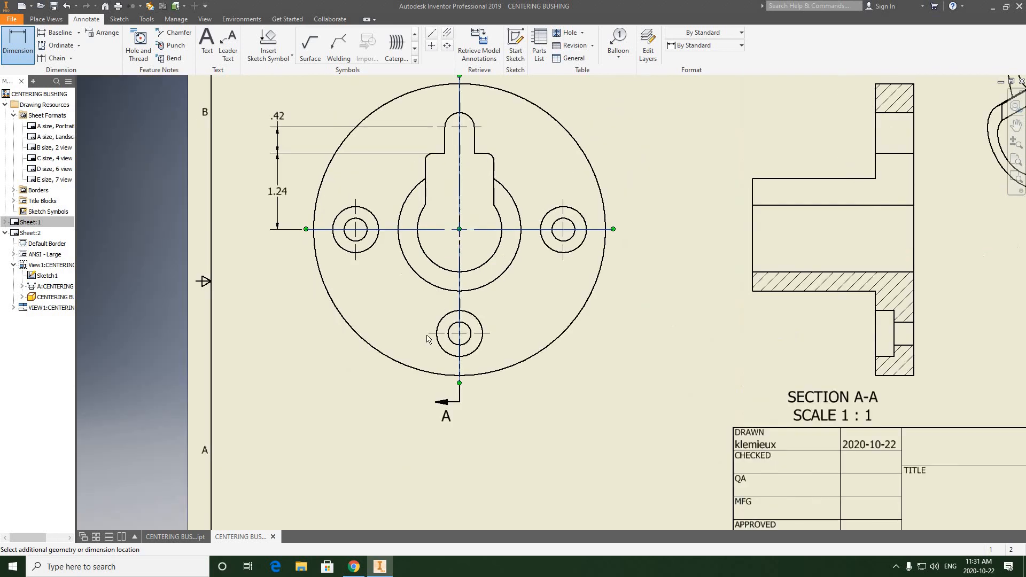
left_click(426, 333)
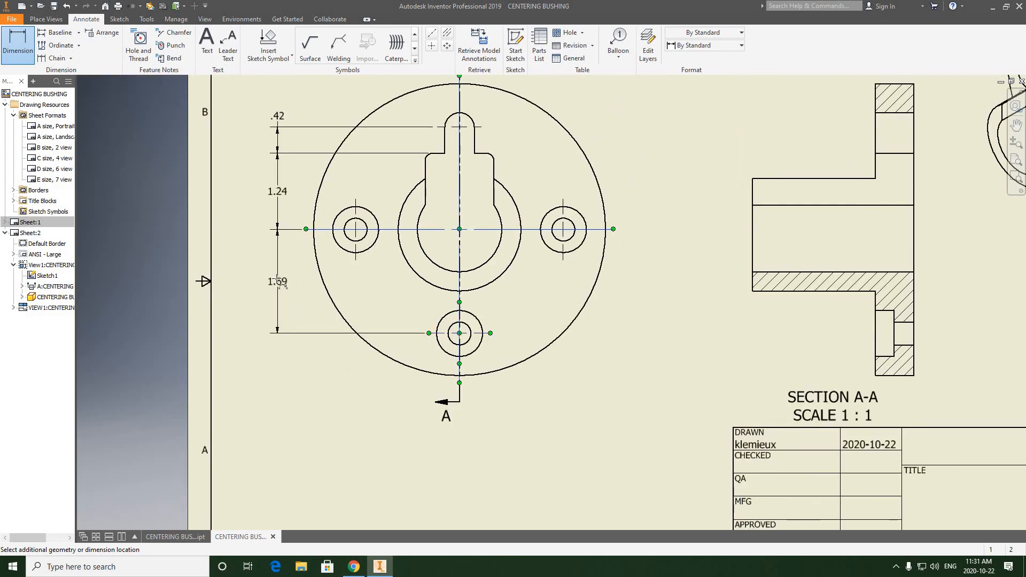
left_click(278, 282)
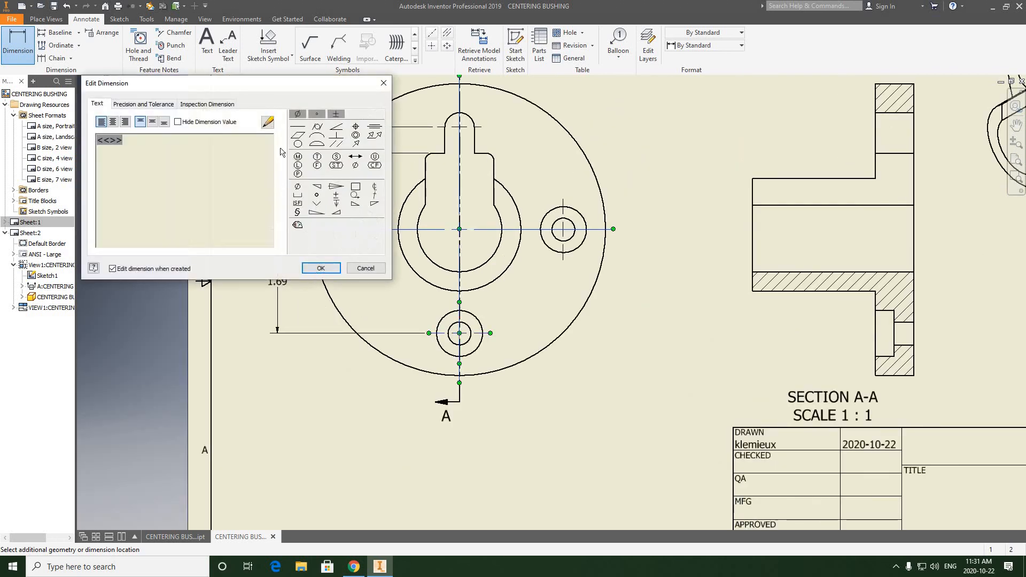
left_click(324, 266)
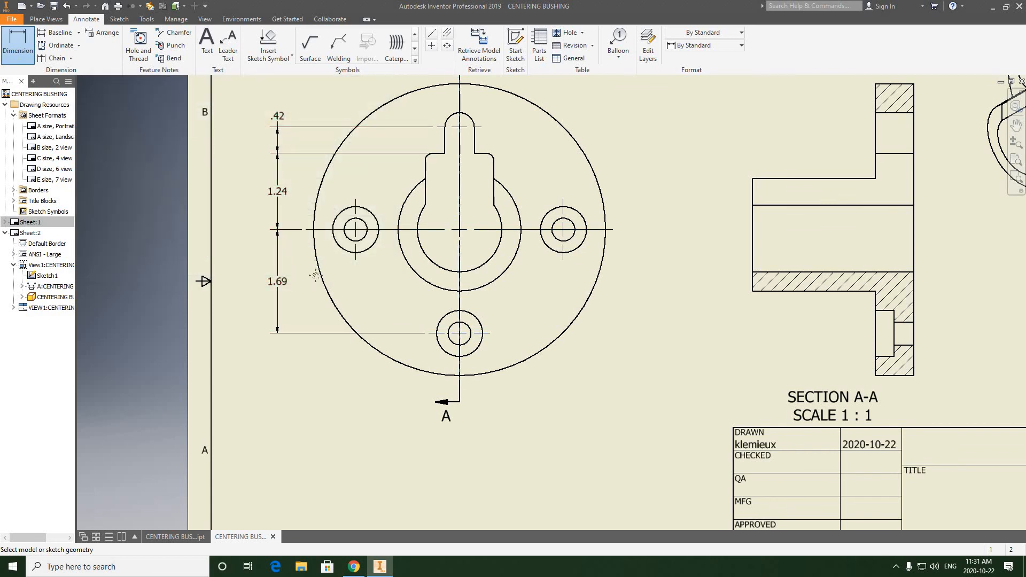
Examine the front view's remaining undimensioned features against the reference drawing in Chrome, then return to Inventor.
mouse_move(315, 276)
middle_mouse_down()
mouse_move(319, 288)
mouse_move(325, 274)
middle_mouse_up()
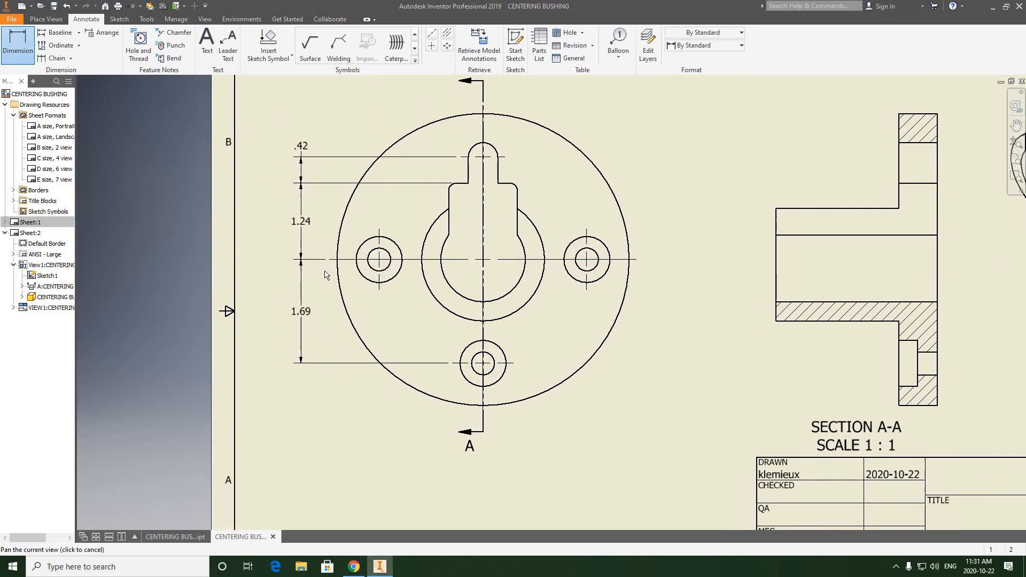
middle_click_drag(432, 343, 413, 346)
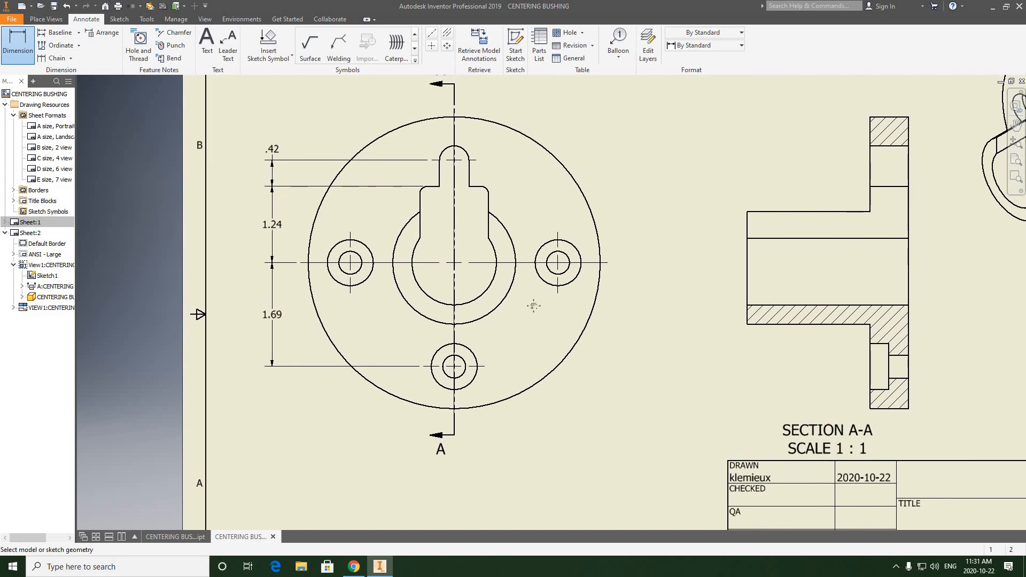
middle_click_drag(512, 317, 476, 333)
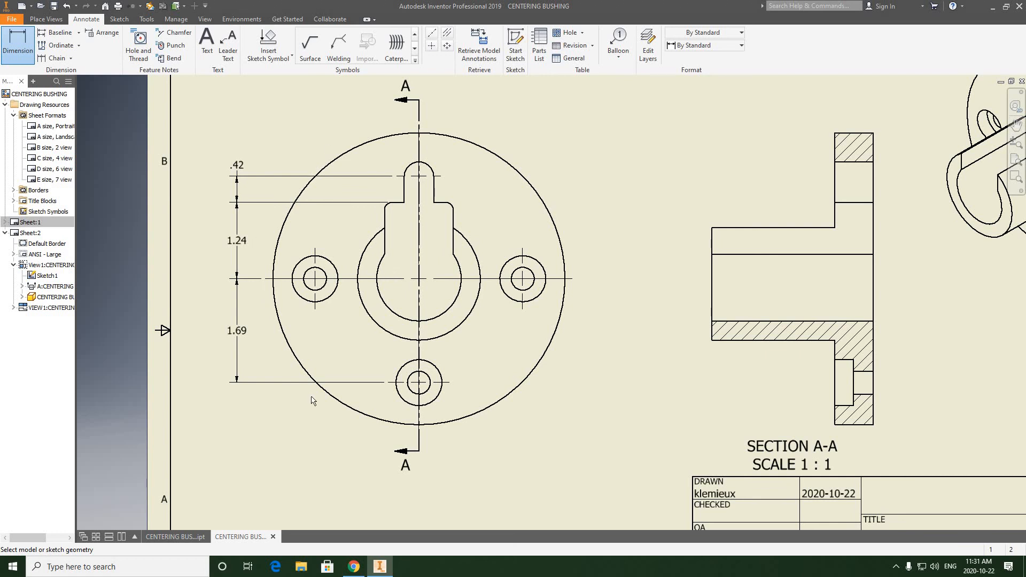
middle_click_drag(399, 376, 399, 361)
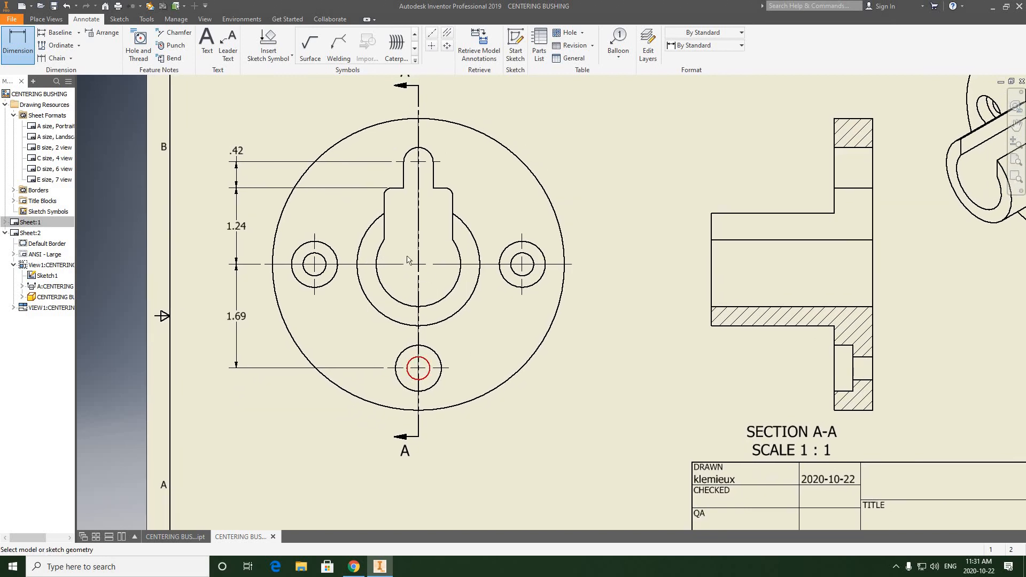
left_click(354, 566)
scroll(524, 179, "up", 1)
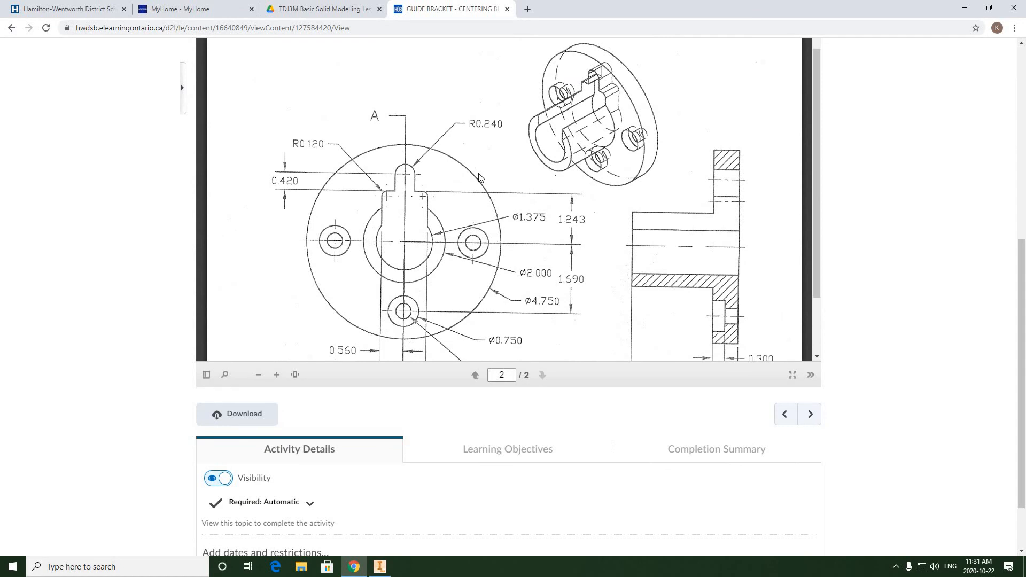
scroll(480, 177, "down", 1)
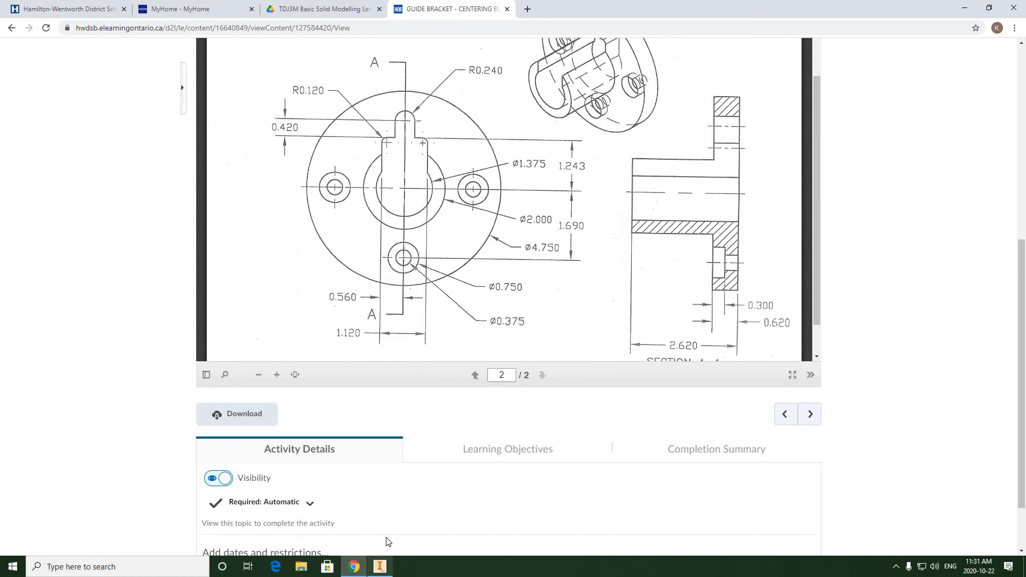
left_click(379, 568)
Dimension the radius of the slot's rounded upper end, placing it outside the circle at the upper left, above the vertical dimensions.
middle_click_drag(398, 219, 418, 191)
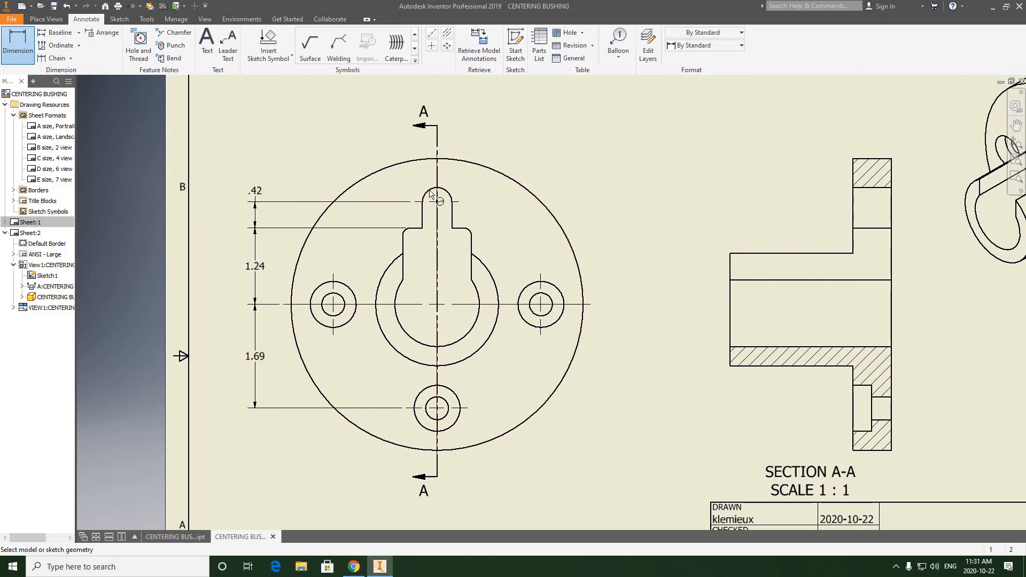
left_click(430, 195)
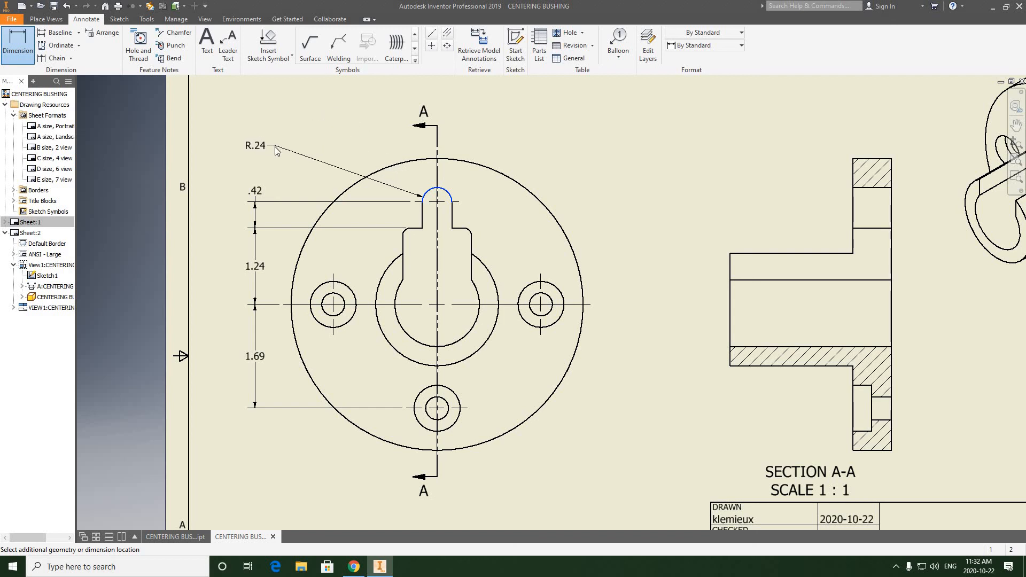
left_click(278, 152)
left_click(325, 269)
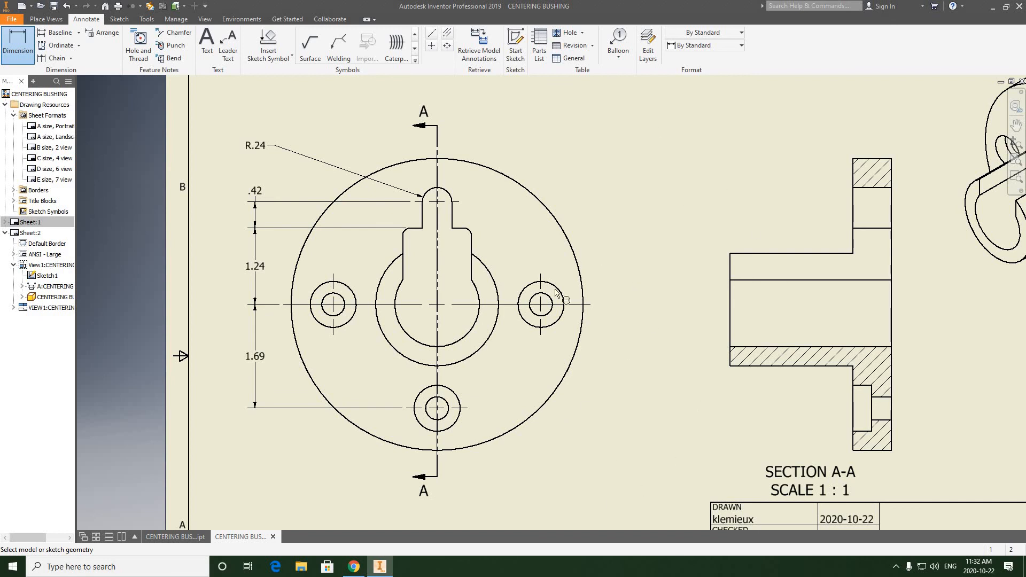
Dimension the diameter of the flange's outer circle, placing it outside the front view at the lower left.
mouse_move(402, 342)
middle_mouse_down()
mouse_move(411, 291)
mouse_move(403, 291)
middle_mouse_up()
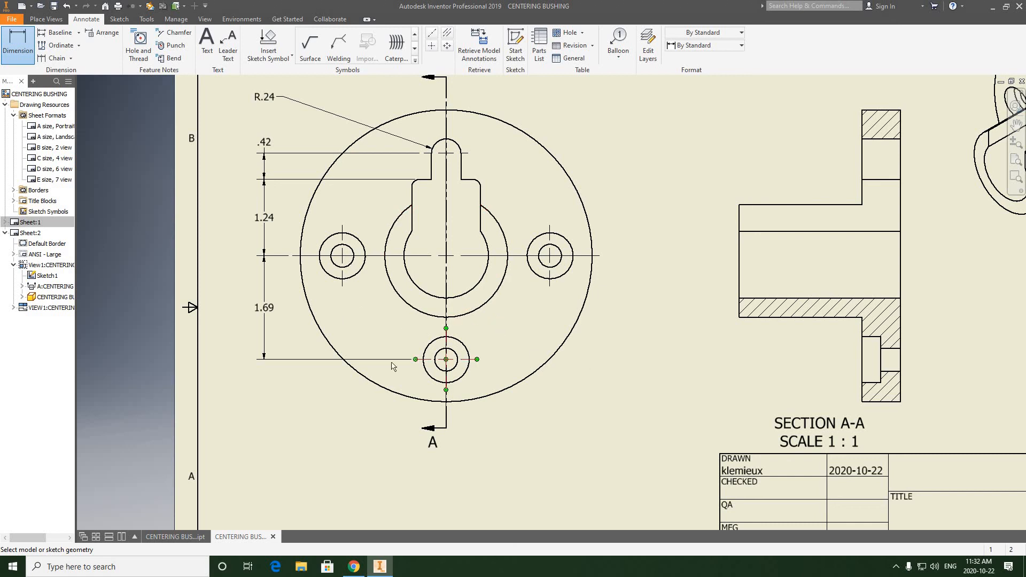
middle_click_drag(382, 252, 357, 318)
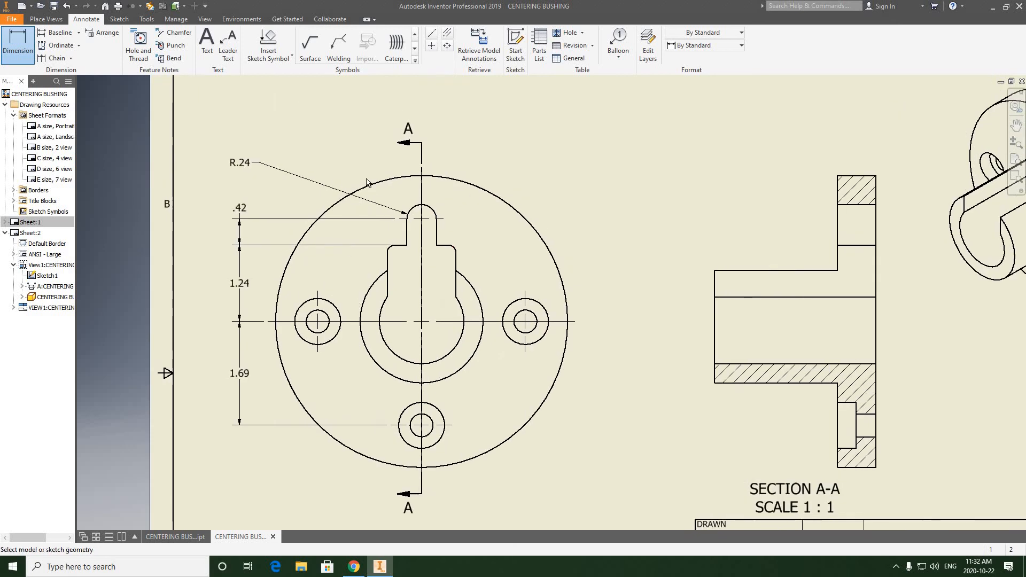
middle_click_drag(382, 175, 391, 171)
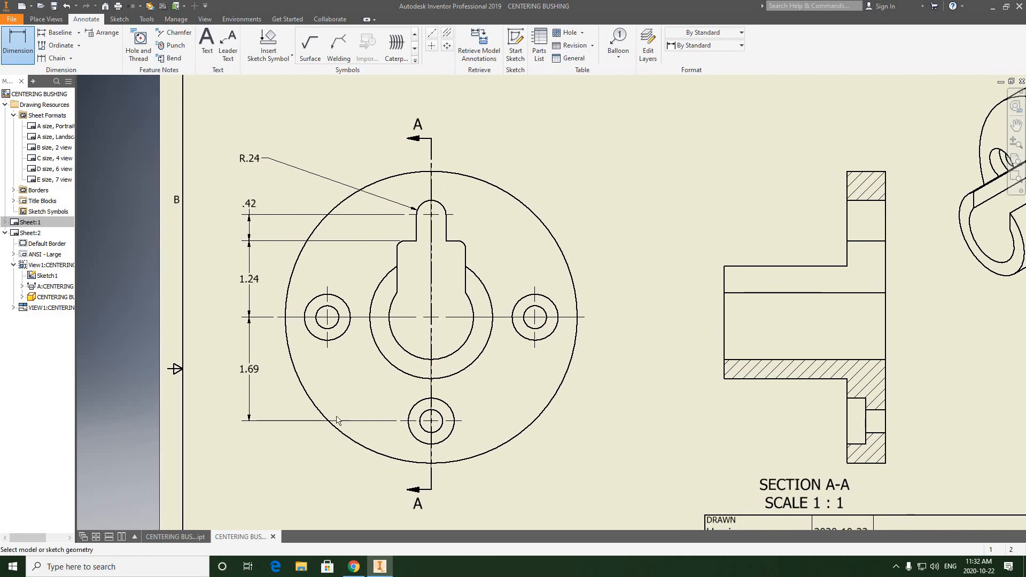
mouse_move(328, 377)
middle_mouse_down()
mouse_move(343, 360)
mouse_move(338, 309)
middle_mouse_up()
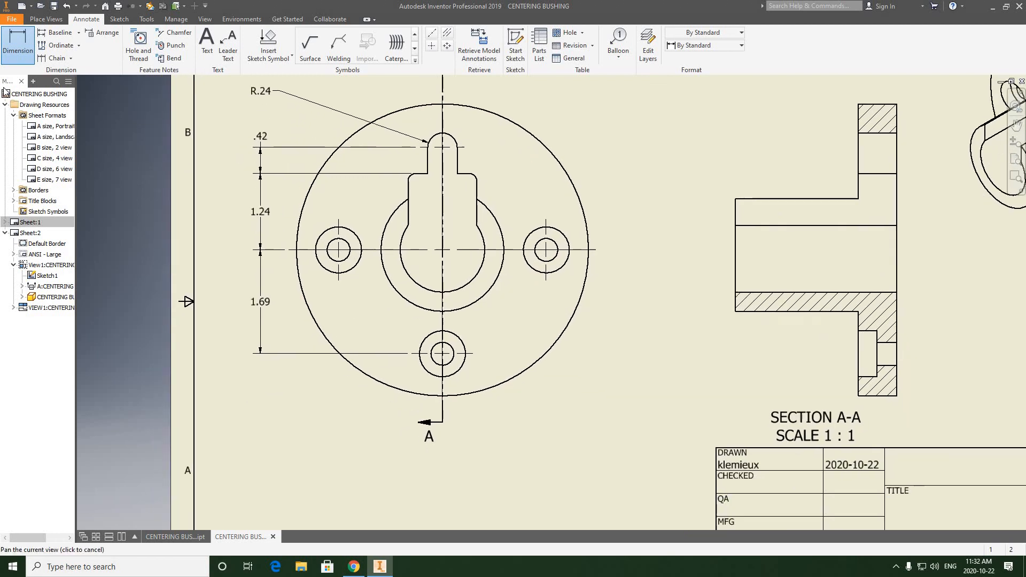
left_click(349, 361)
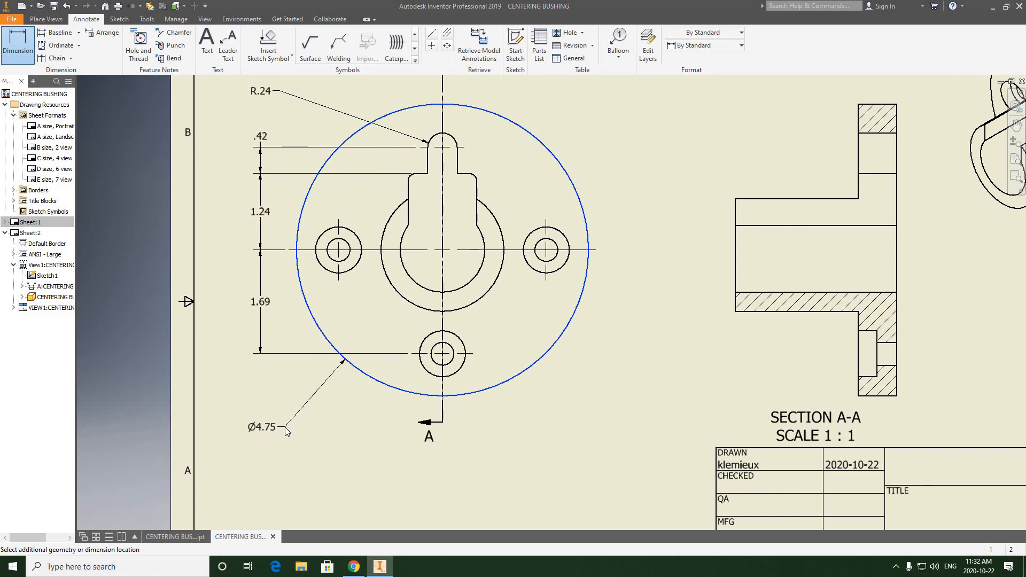
left_click(355, 400)
left_click(320, 268)
Check the reference in Chrome, return to Inventor, and add a hole note to the lowest counterbored hole, between the flange diameter and section arrow.
scroll(371, 306, "down", 3)
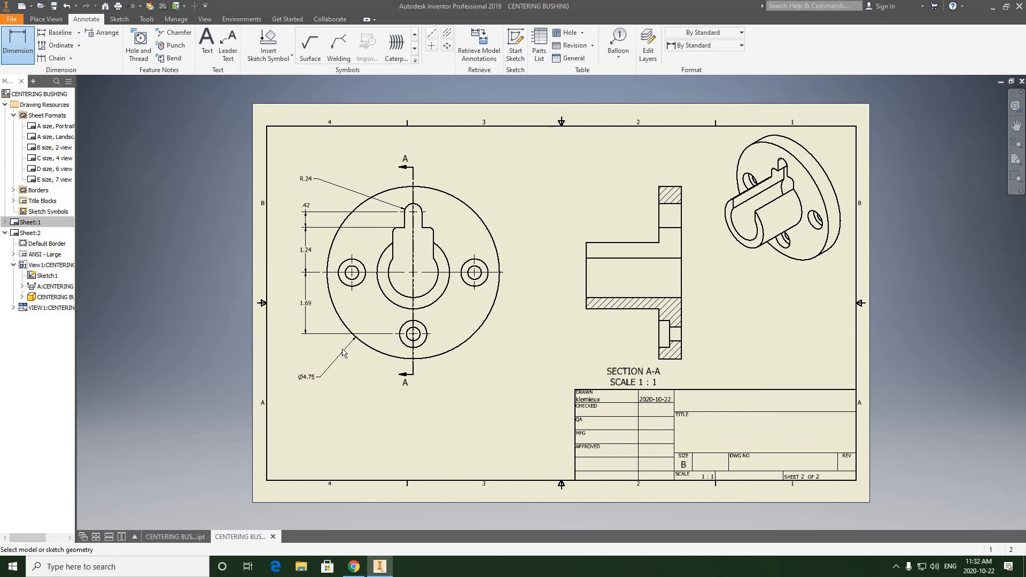
scroll(382, 350, "up", 2)
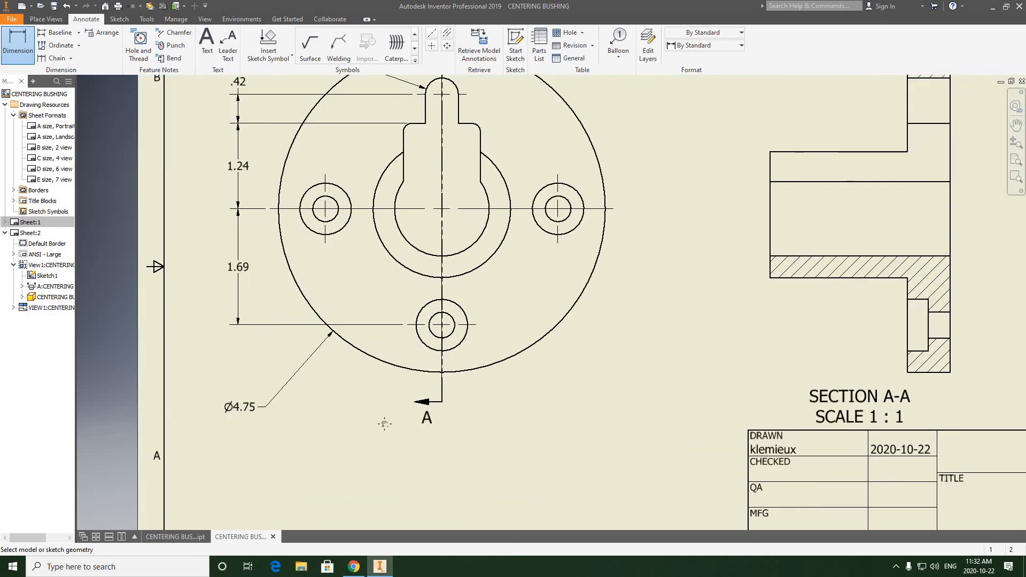
middle_click_drag(384, 440, 431, 300)
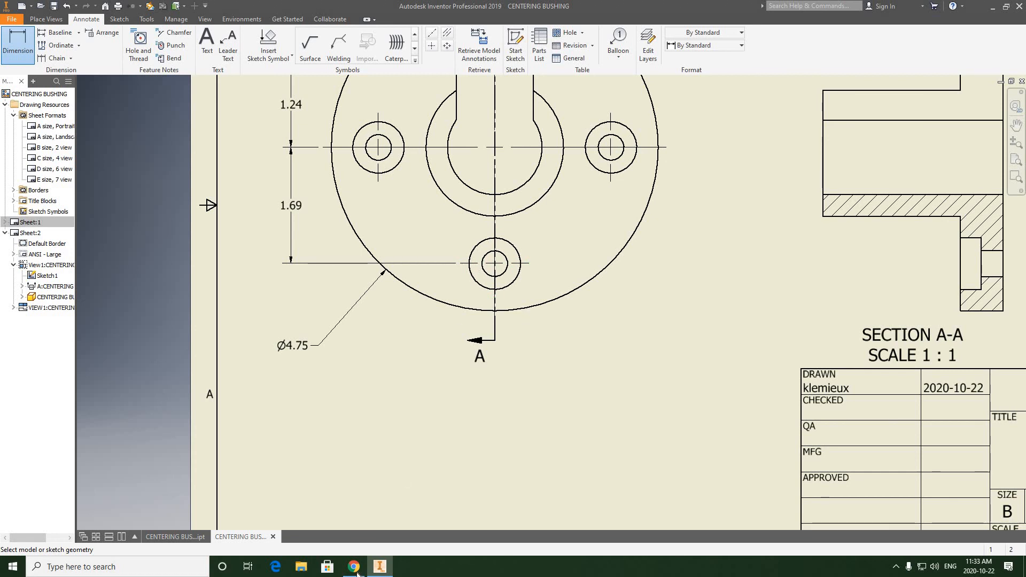
mouse_move(353, 570)
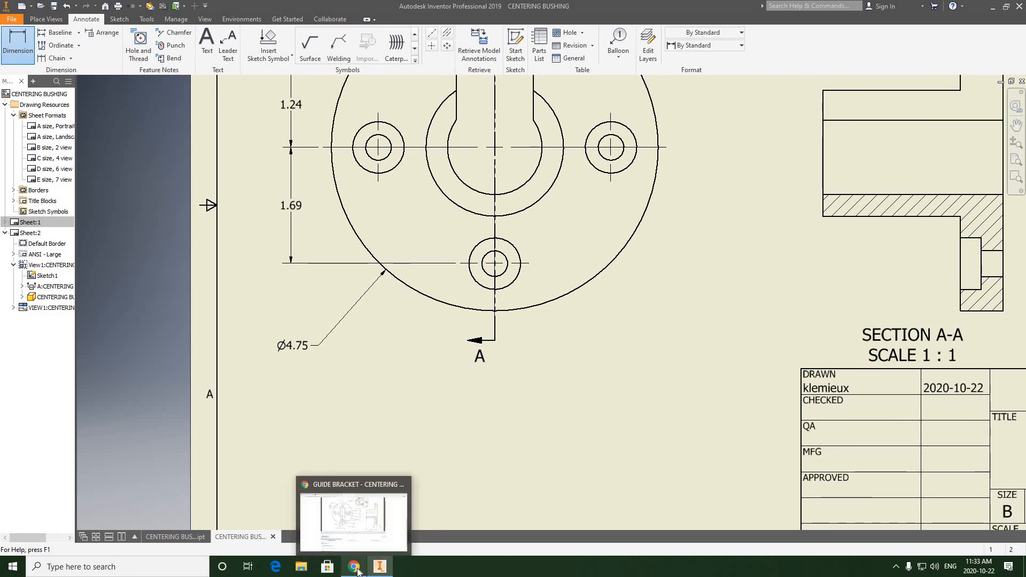
left_click(378, 567)
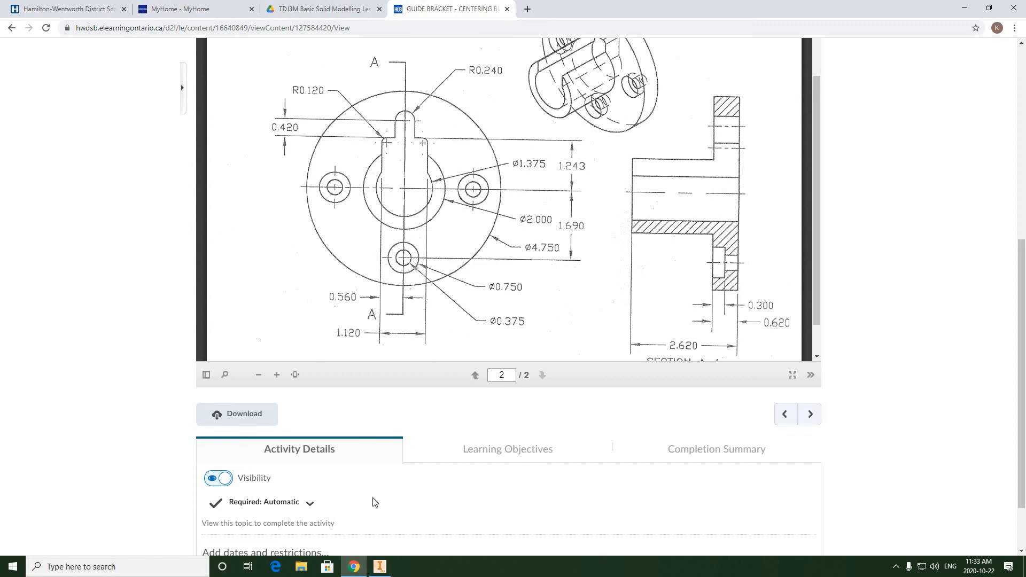
left_click(379, 567)
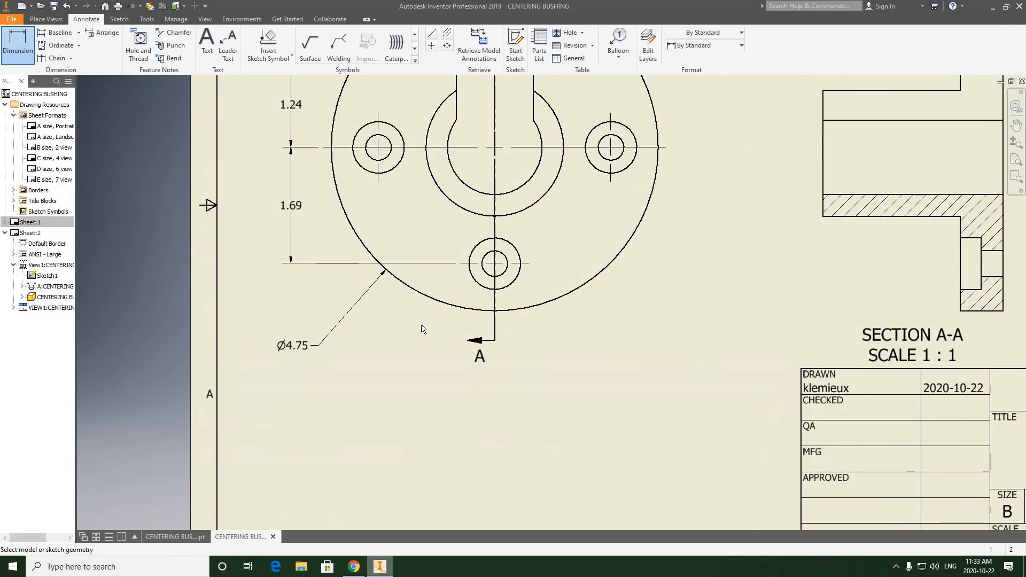
left_click(141, 44)
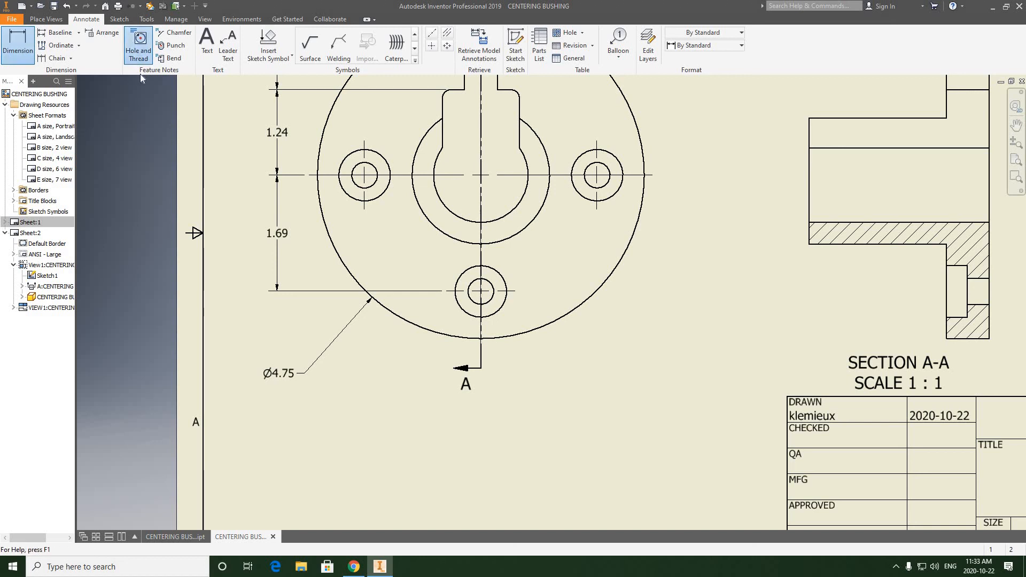
left_click(137, 43)
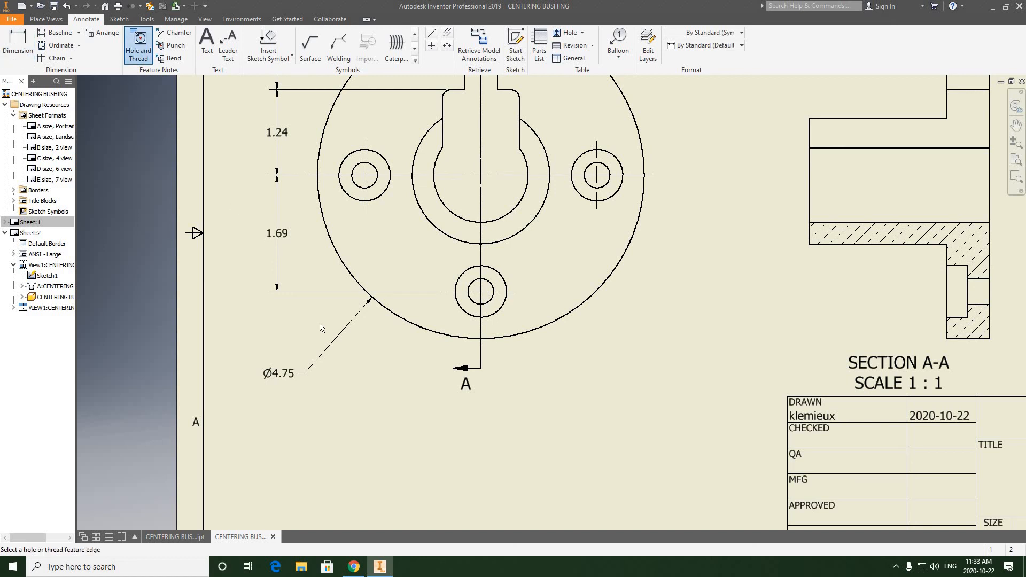
left_click(462, 310)
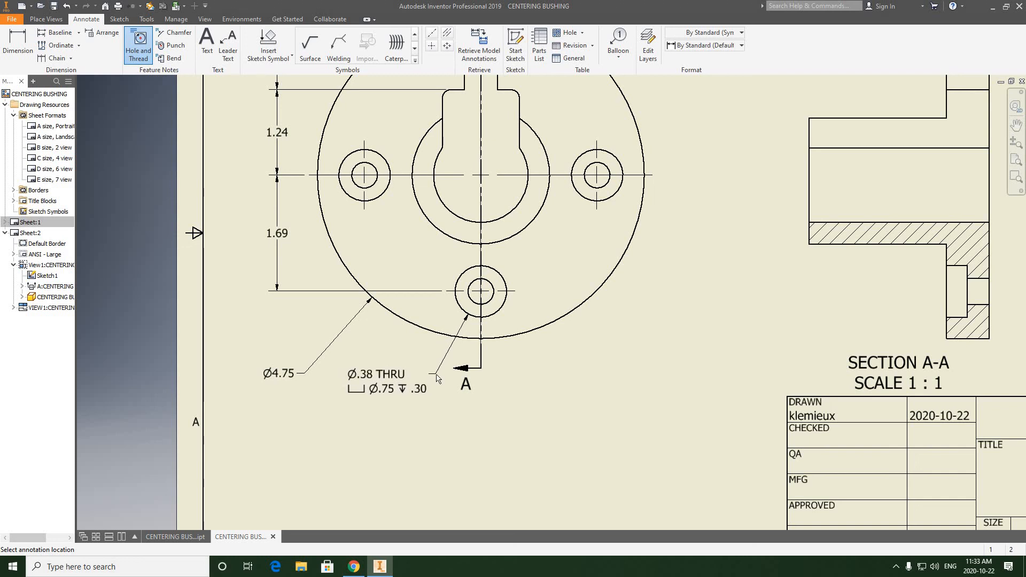
left_click(437, 376)
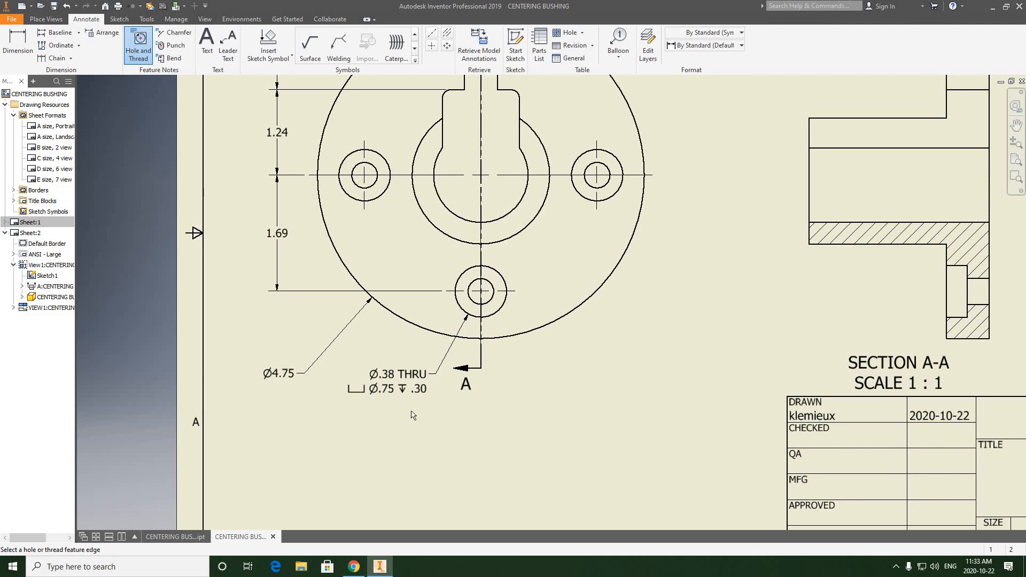
Examine the counterbore note's text and its placement beside the lower section arrow, and end the Hole and Thread note command.
scroll(390, 394, "down", 3)
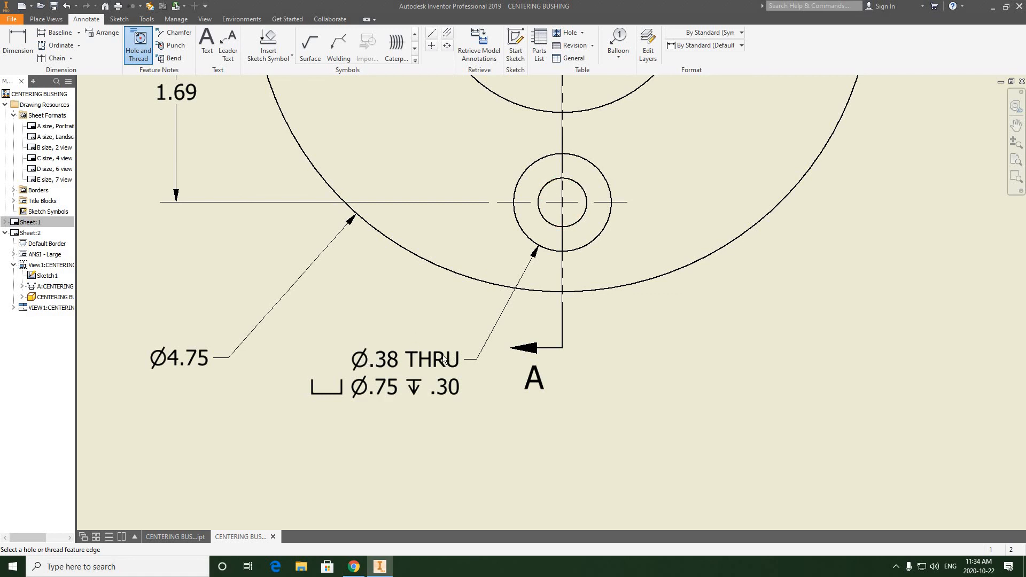
middle_click_drag(406, 351, 397, 351)
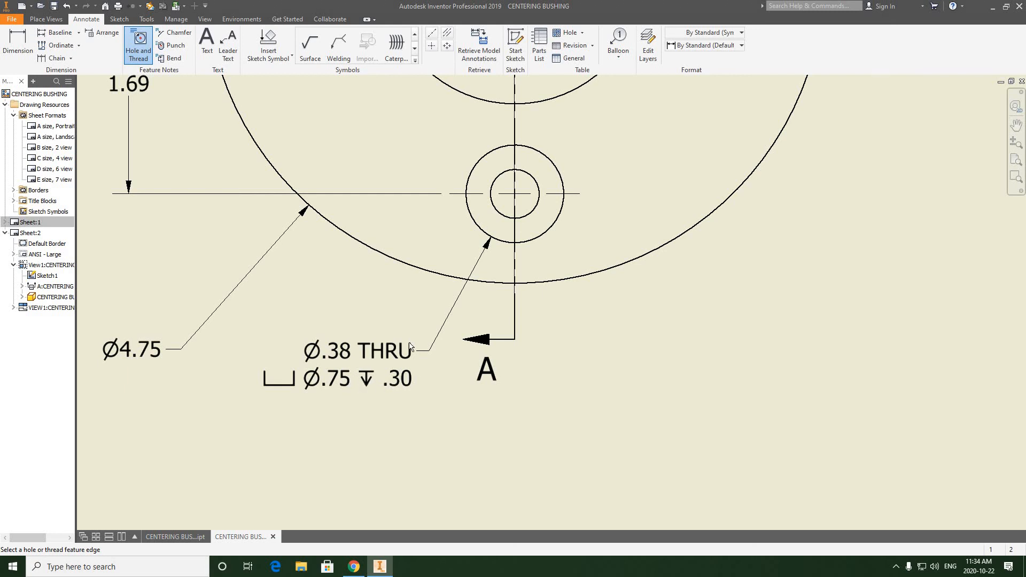
scroll(409, 343, "up", 4)
middle_click_drag(422, 356, 411, 393)
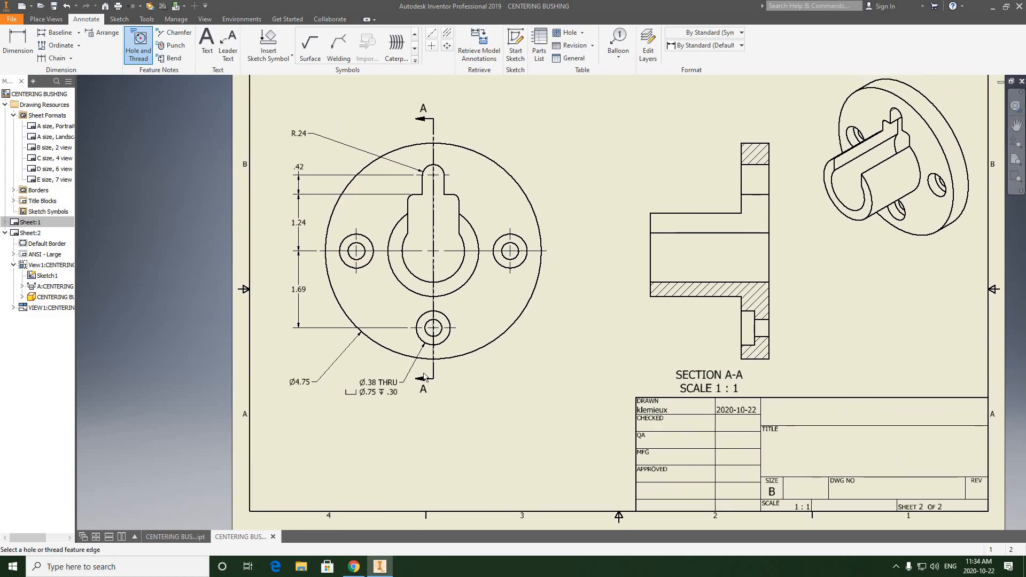
scroll(406, 374, "down", 2)
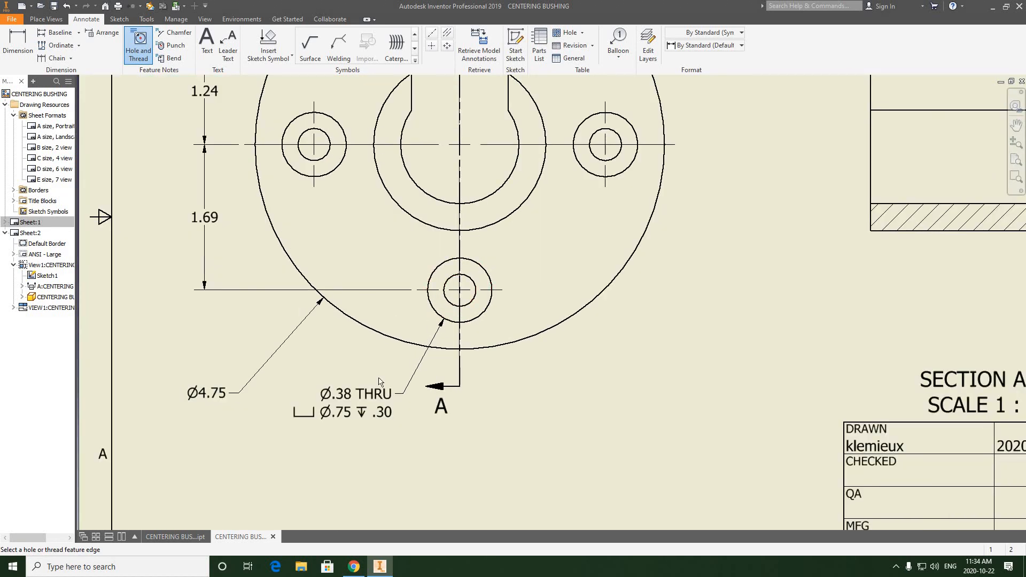
right_click(551, 286)
left_click(581, 291)
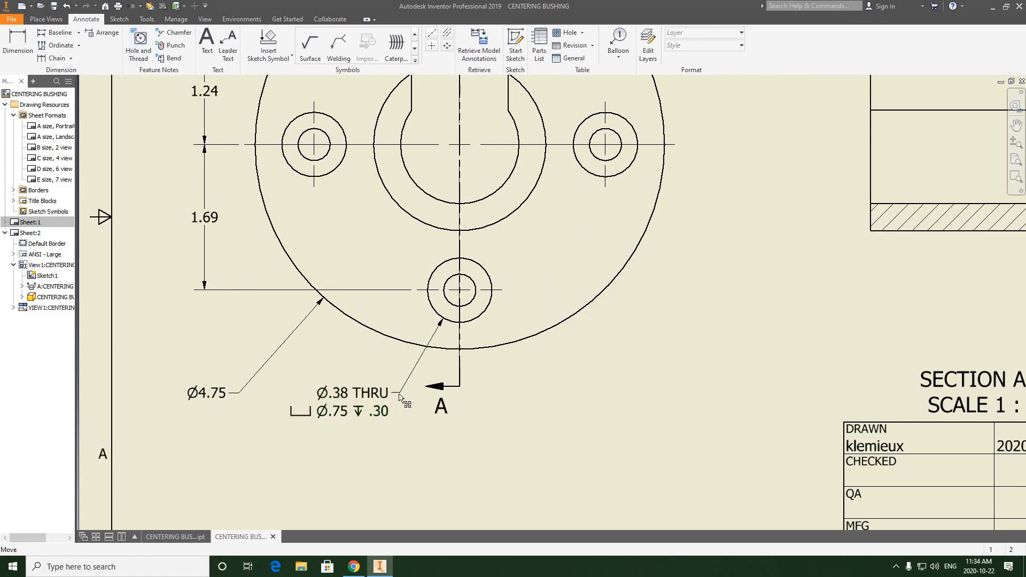
Move the counterbore note slightly farther away from the lower section arrow and deselect it.
left_click_drag(405, 396, 393, 398)
left_click(431, 454)
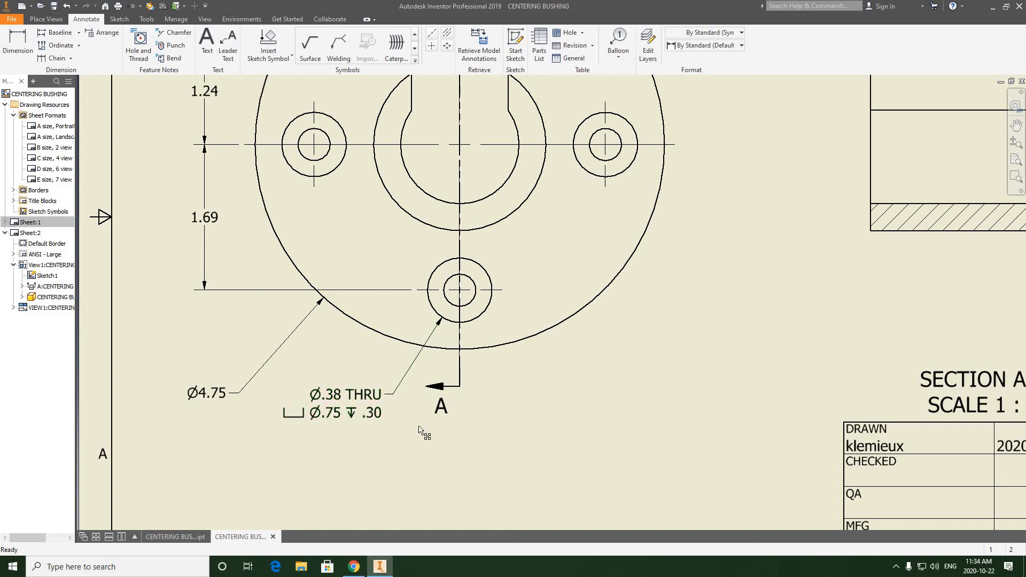
scroll(417, 433, "up", 6)
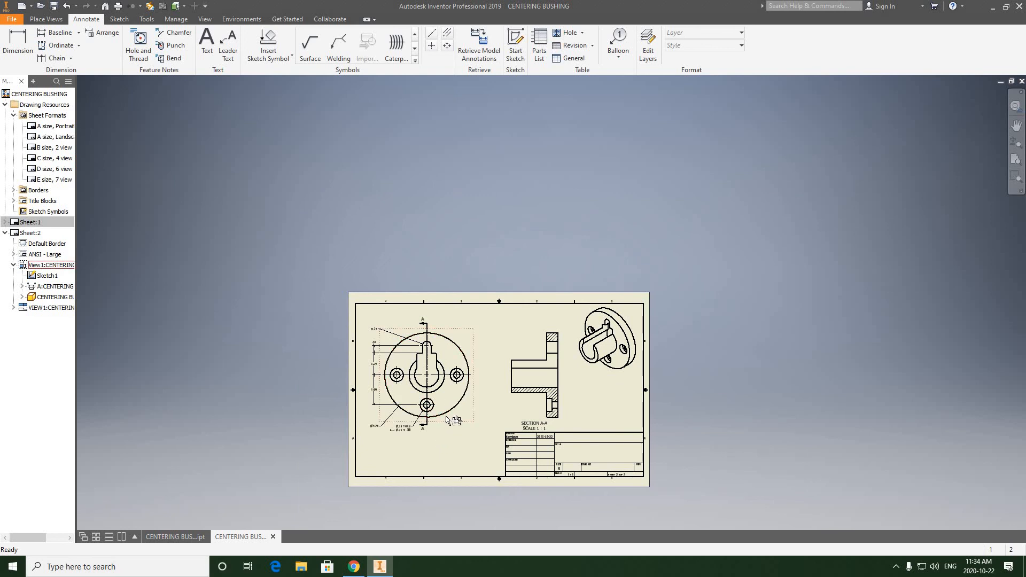
Examine the dimensions placed around the front view, from the slot radius down to the flange diameter and counterbore note.
scroll(404, 369, "up", 2)
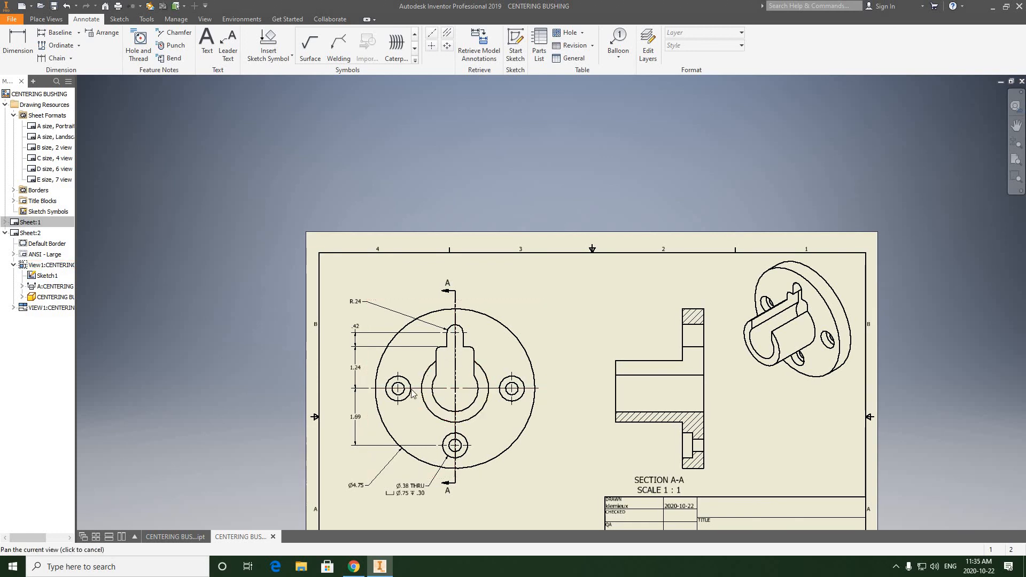
mouse_move(469, 391)
middle_mouse_down()
mouse_move(422, 379)
mouse_move(440, 331)
middle_mouse_up()
scroll(421, 380, "up", 2)
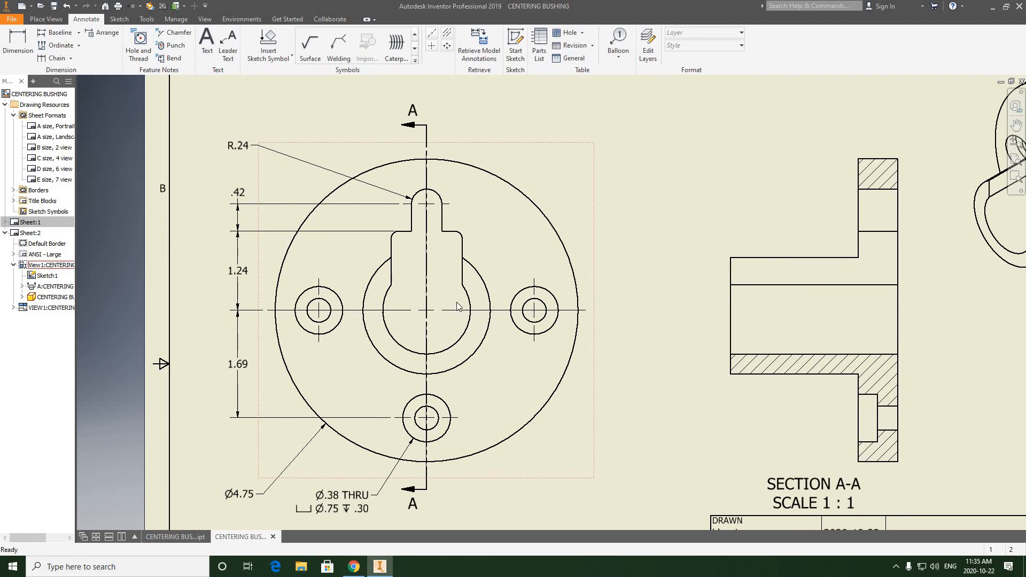
middle_click_drag(433, 260, 484, 276)
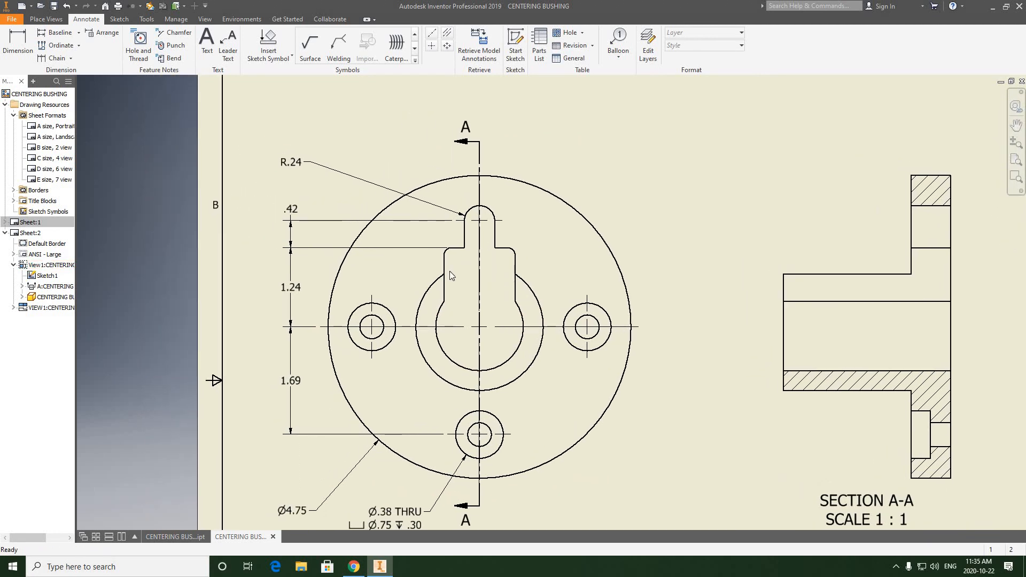
middle_click_drag(460, 210, 441, 317)
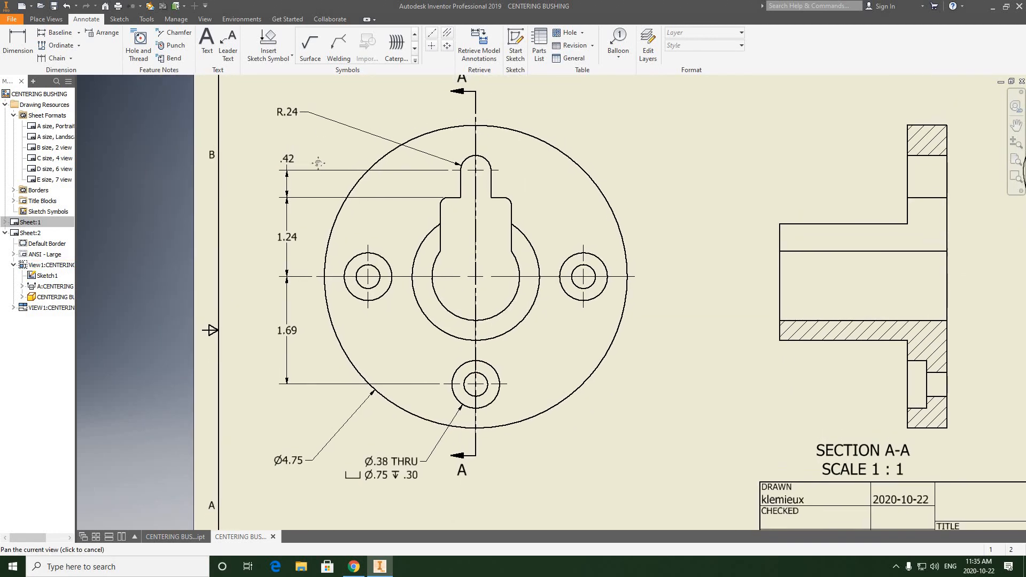
mouse_move(319, 162)
middle_mouse_down()
mouse_move(325, 226)
mouse_move(326, 180)
middle_mouse_up()
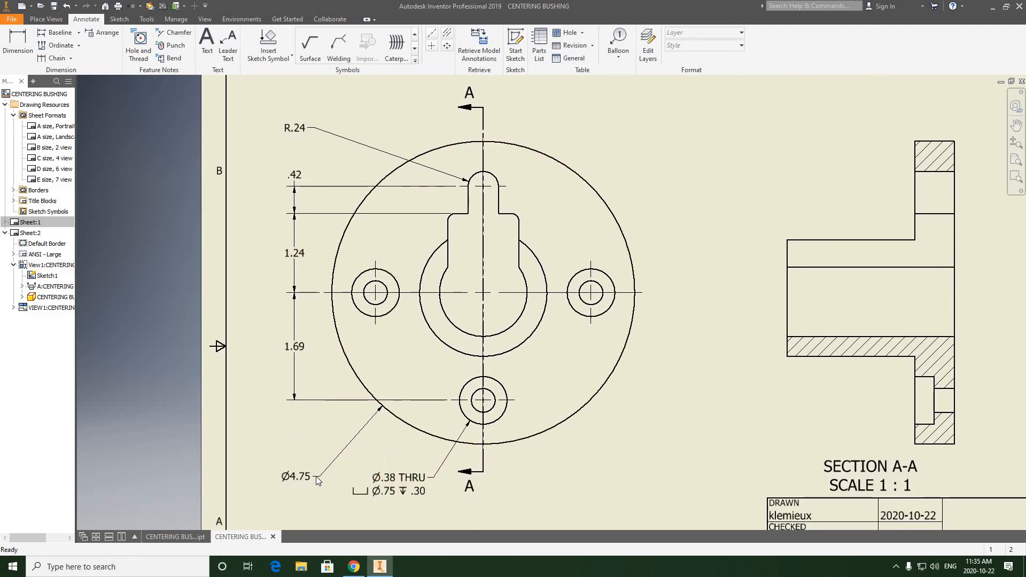
middle_click_drag(366, 85, 346, 141)
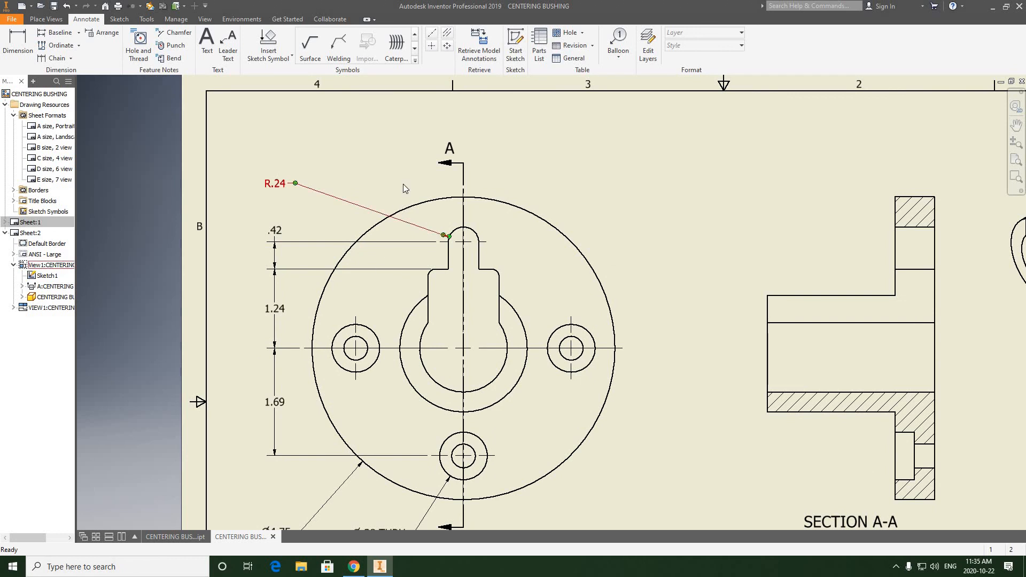
middle_click_drag(297, 526, 313, 450)
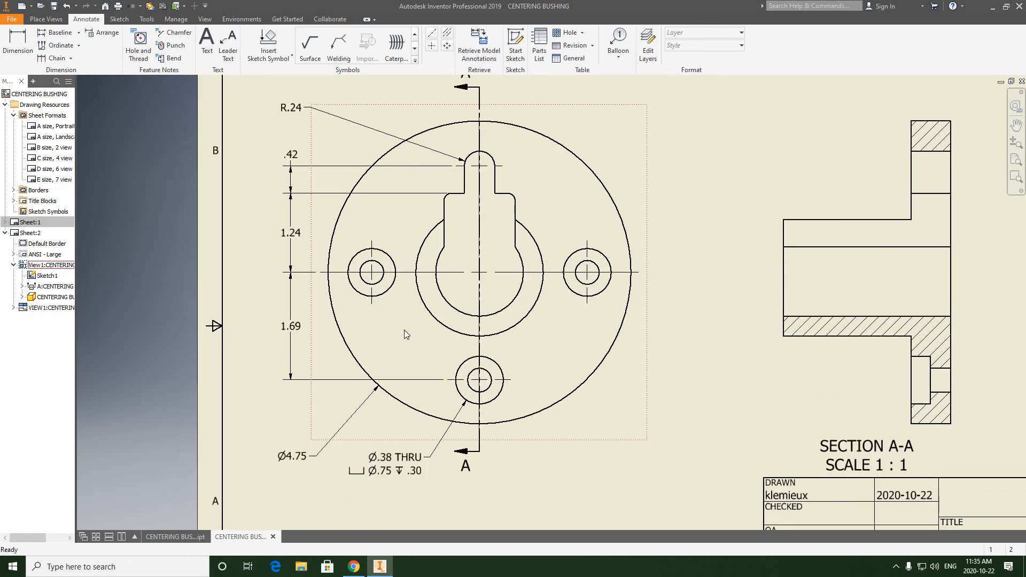
key("d")
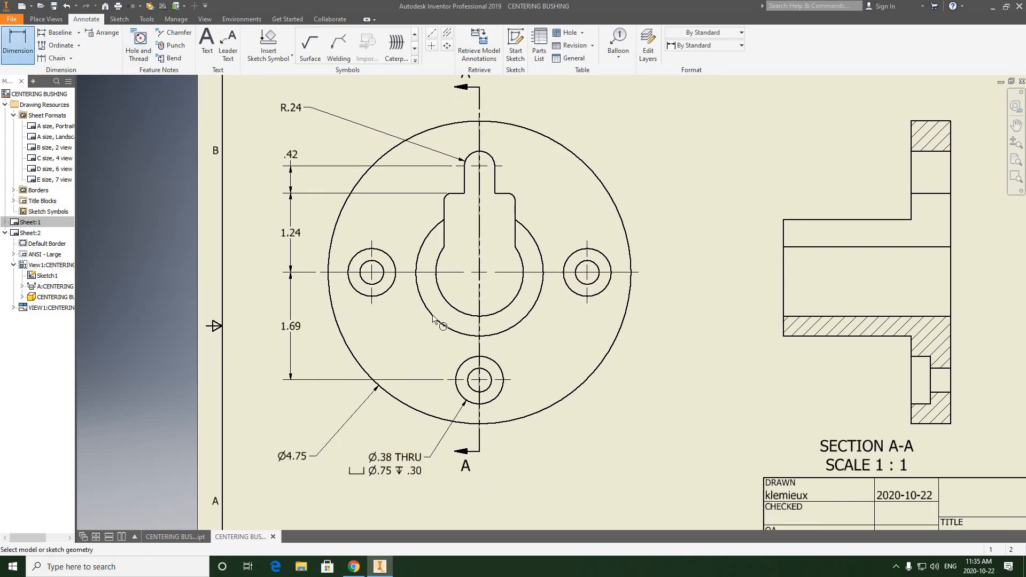
left_click(373, 381)
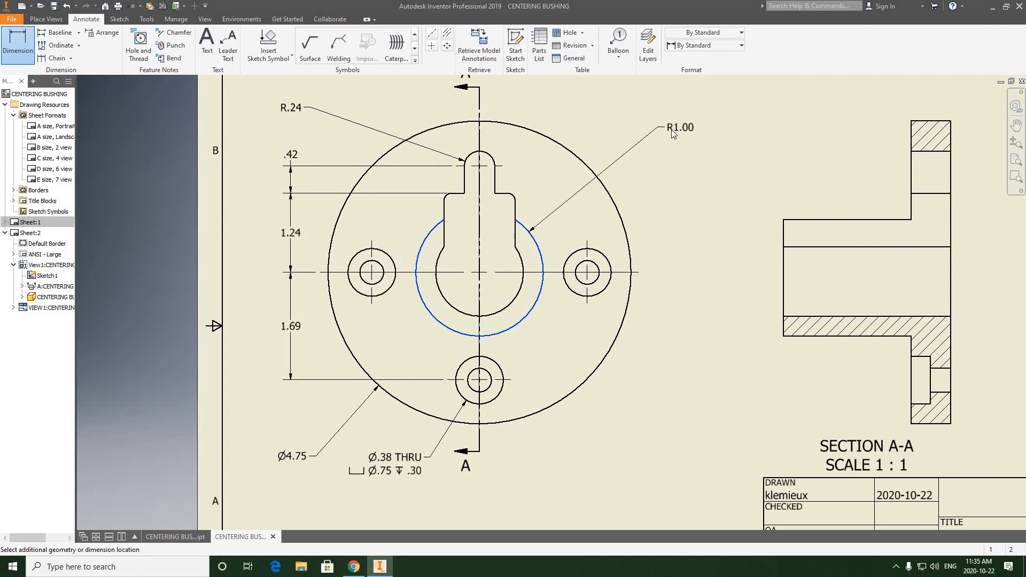
right_click(660, 131)
left_click(632, 222)
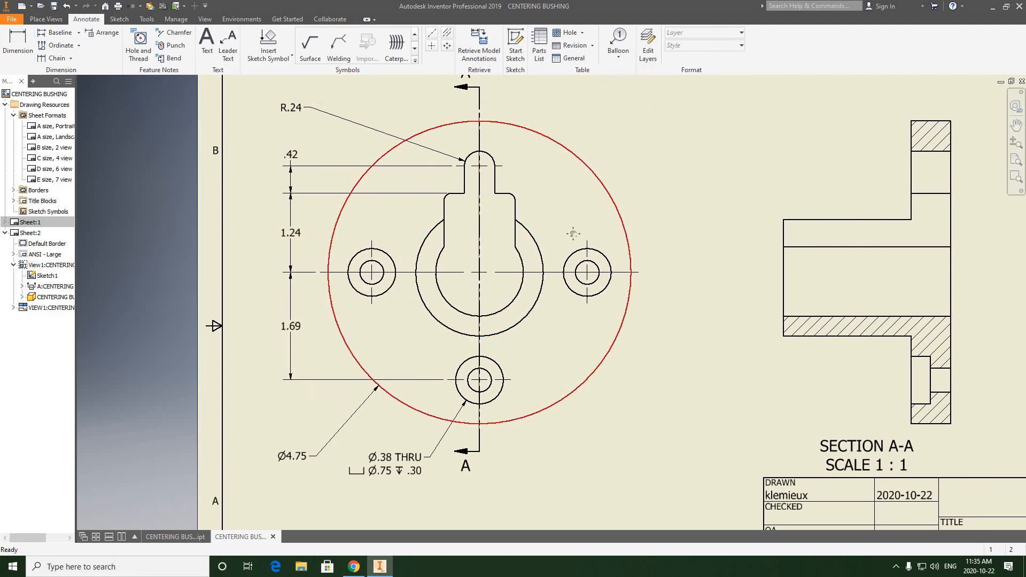
Dimension the radius of the central bore, placing the text outside the flange at the lower right of the front view.
left_click_drag(604, 222, 553, 247)
middle_click_drag(553, 247, 539, 255)
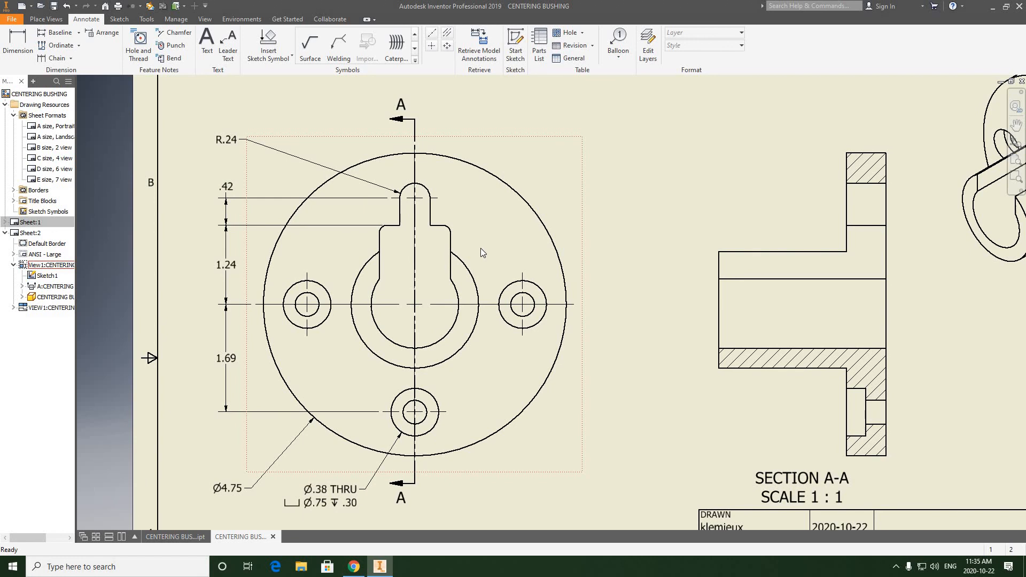
middle_click_drag(519, 324, 480, 277)
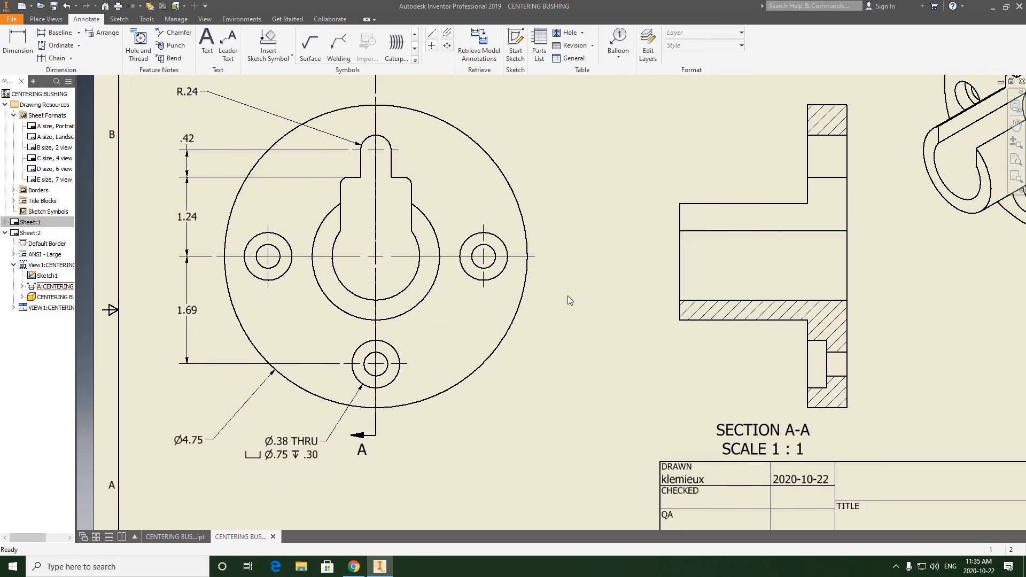
middle_click_drag(568, 298, 570, 313)
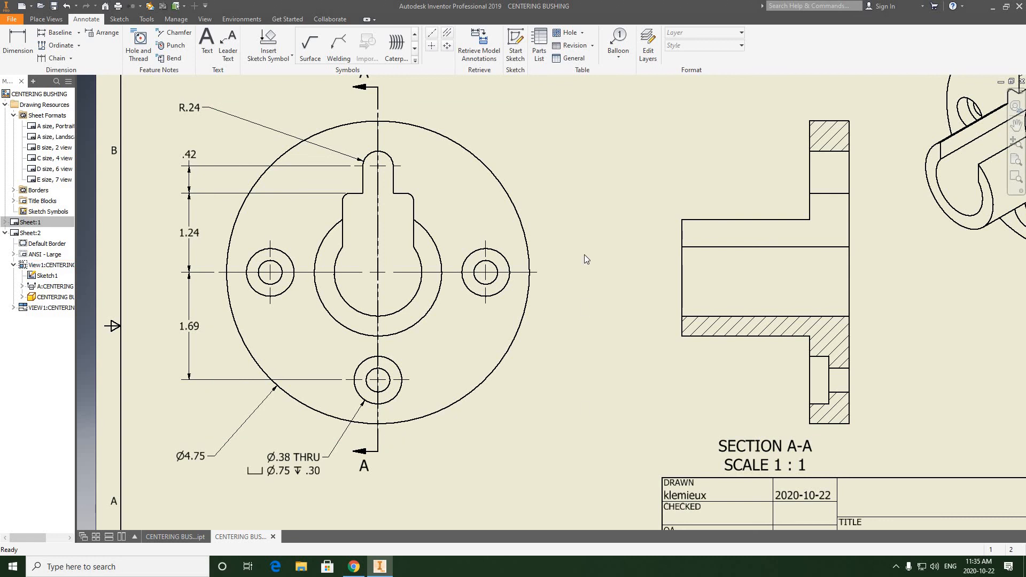
middle_click_drag(214, 379, 248, 392)
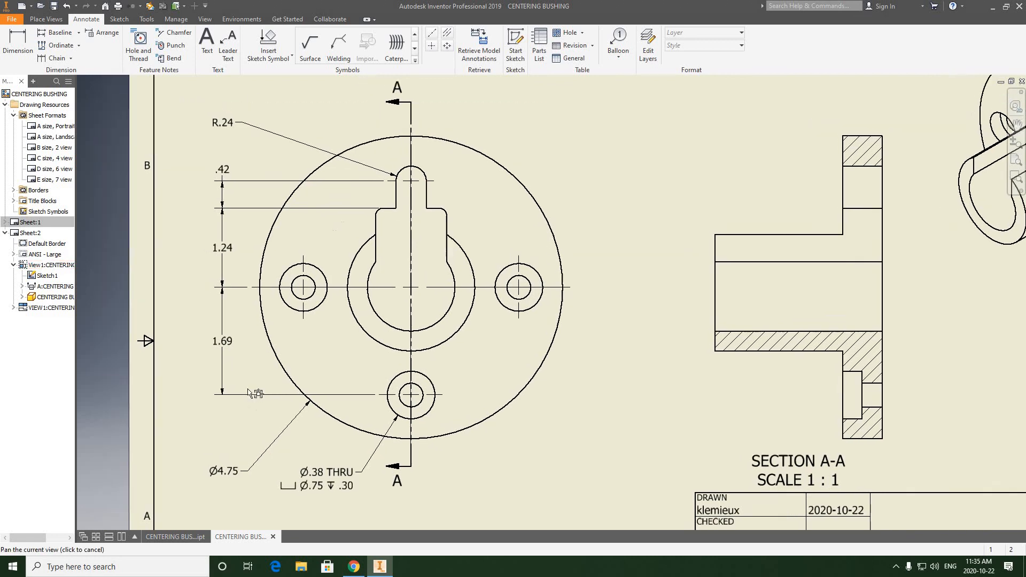
middle_click_drag(496, 310, 431, 307)
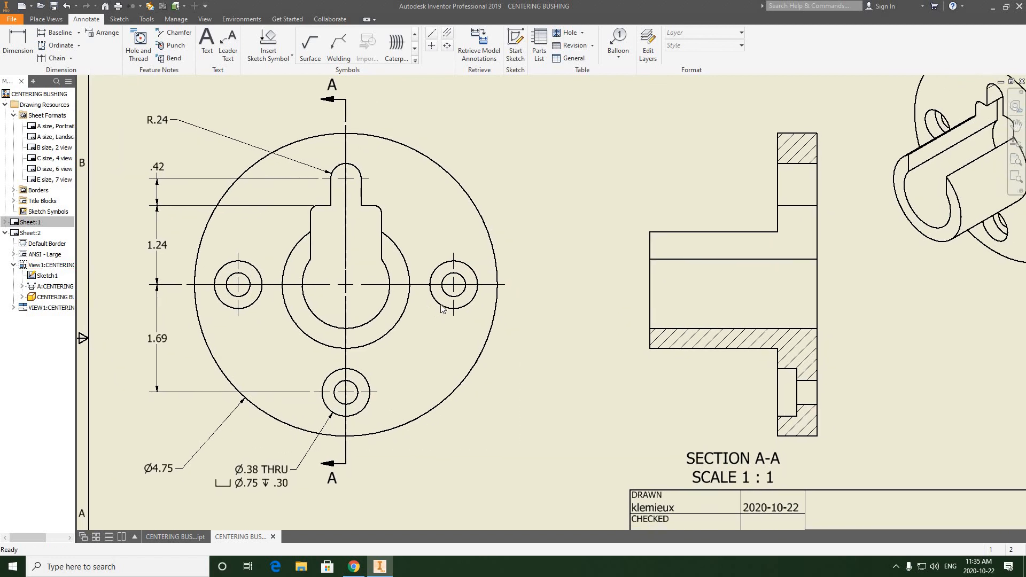
left_click(453, 305)
key("d")
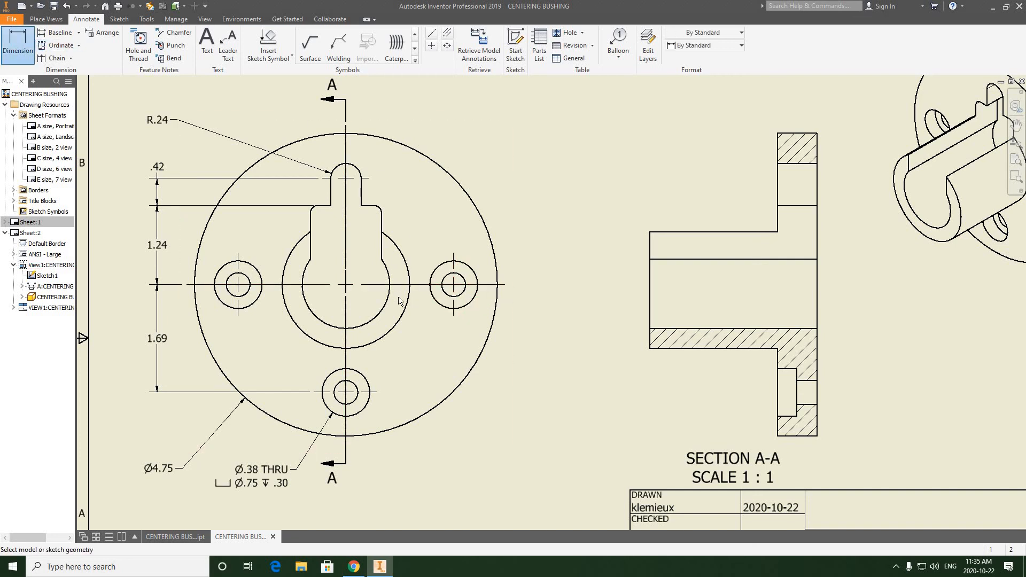
left_click(374, 312)
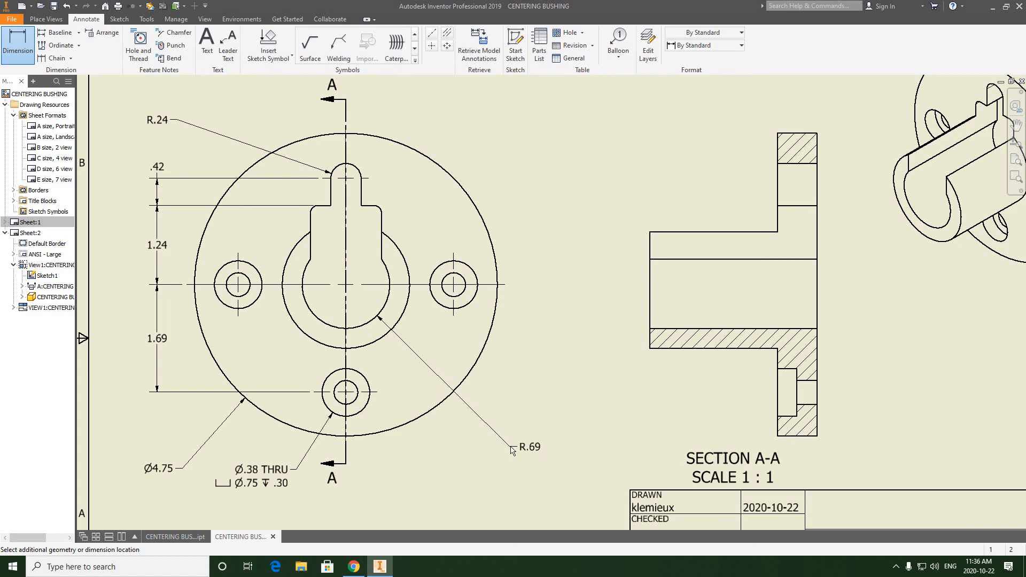
middle_click_drag(516, 464, 546, 397)
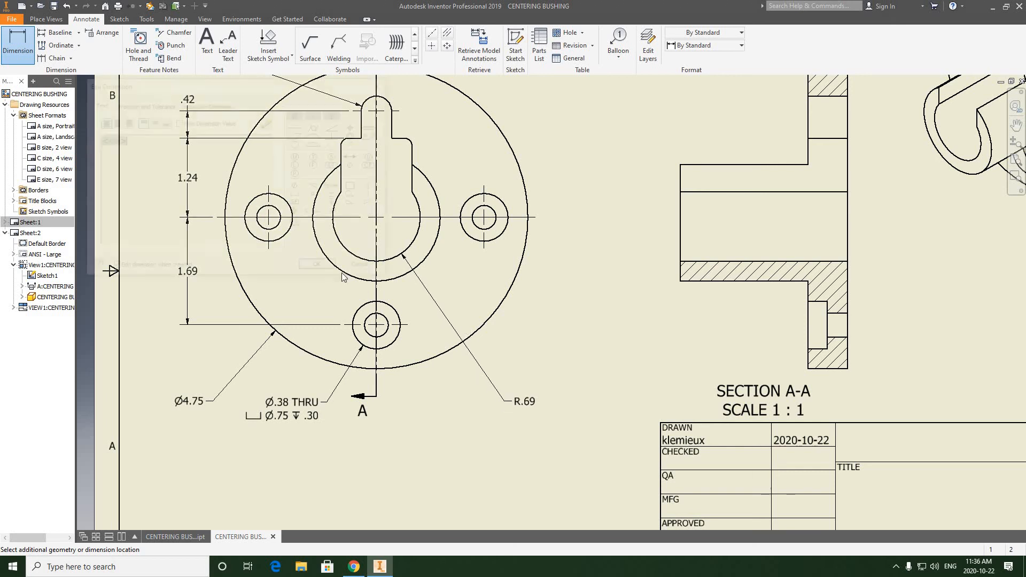
left_click(467, 330)
left_click(323, 270)
Dimension the radius of the hub's outer circle, placing the text outside the flange at the upper right of the front view.
middle_click_drag(492, 271, 487, 289)
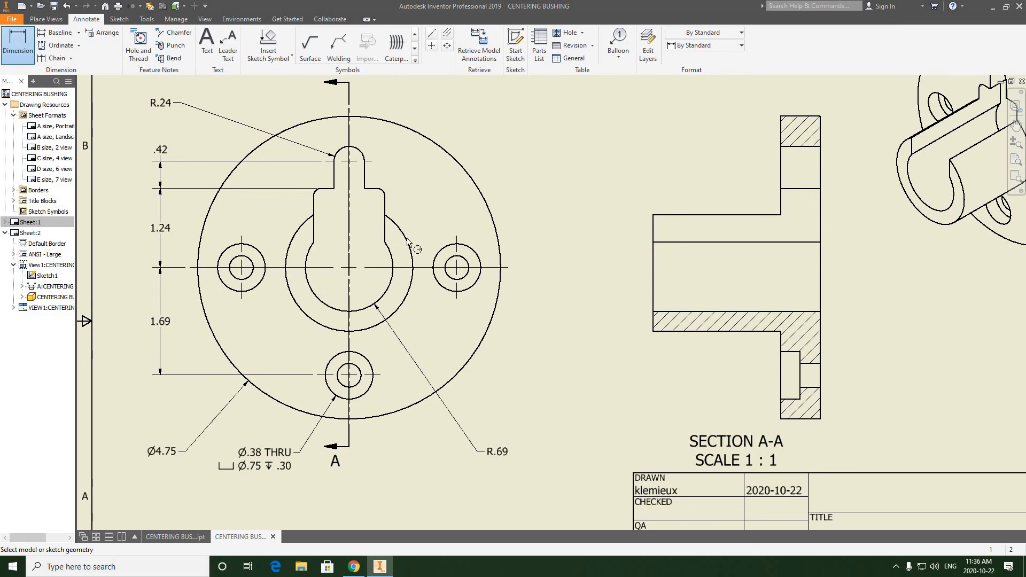
left_click(407, 292)
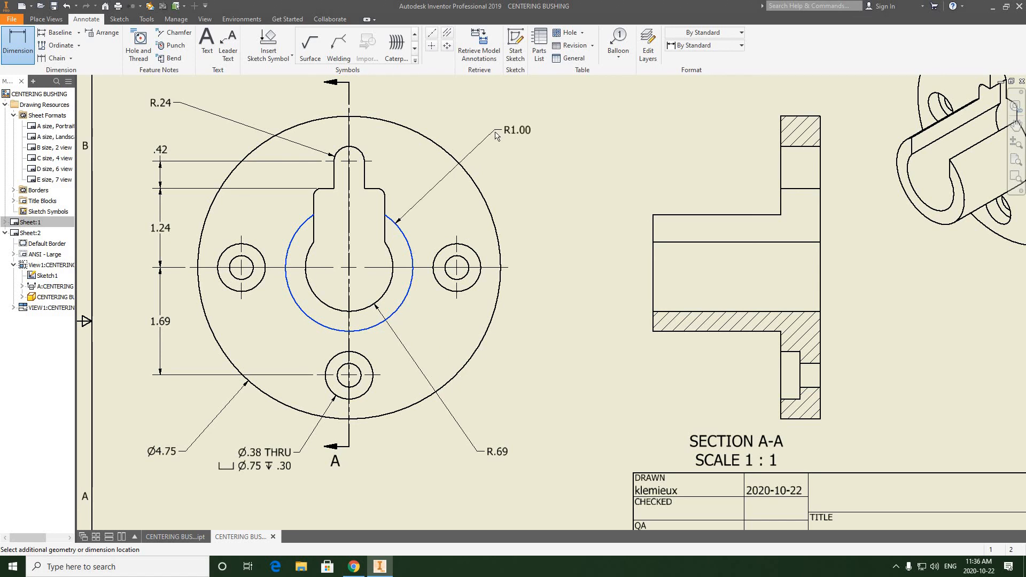
middle_click_drag(556, 123, 552, 152)
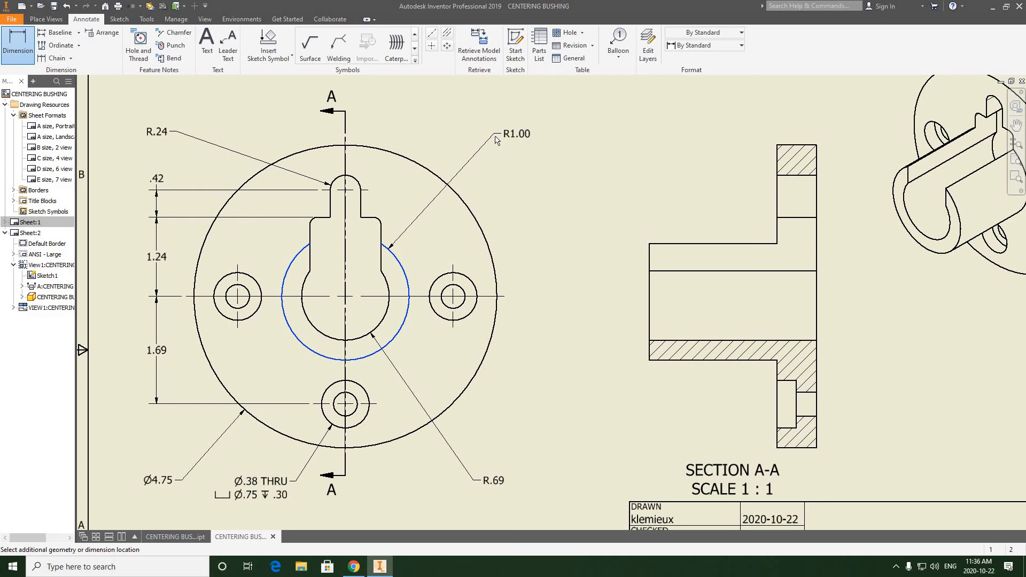
left_click(497, 135)
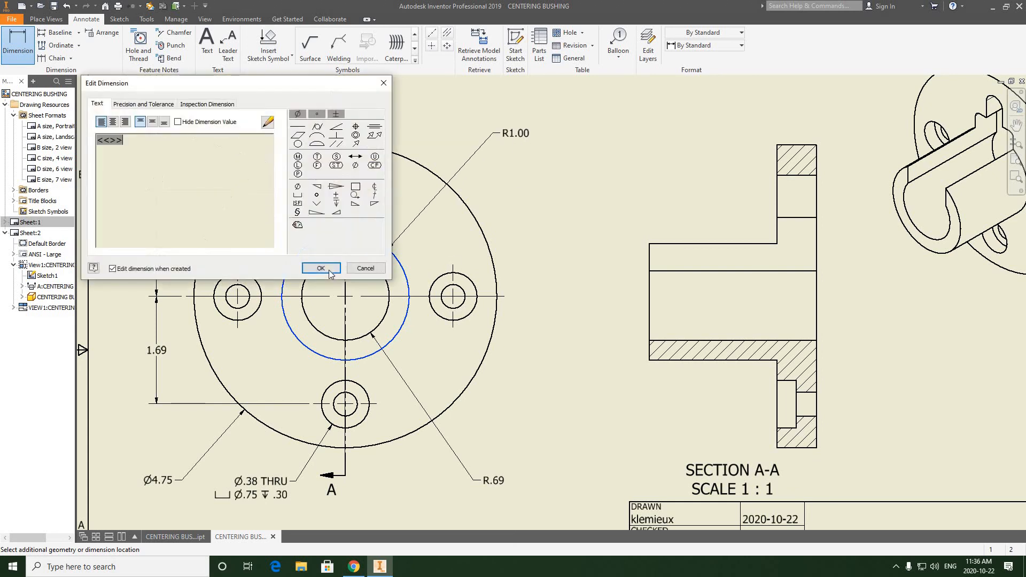
left_click(327, 269)
Examine the dimension type choices for the hub's outer circle, such as Diameter and Radius, and cancel the extra dimension.
scroll(425, 216, "down", 5)
middle_click_drag(442, 220, 463, 224)
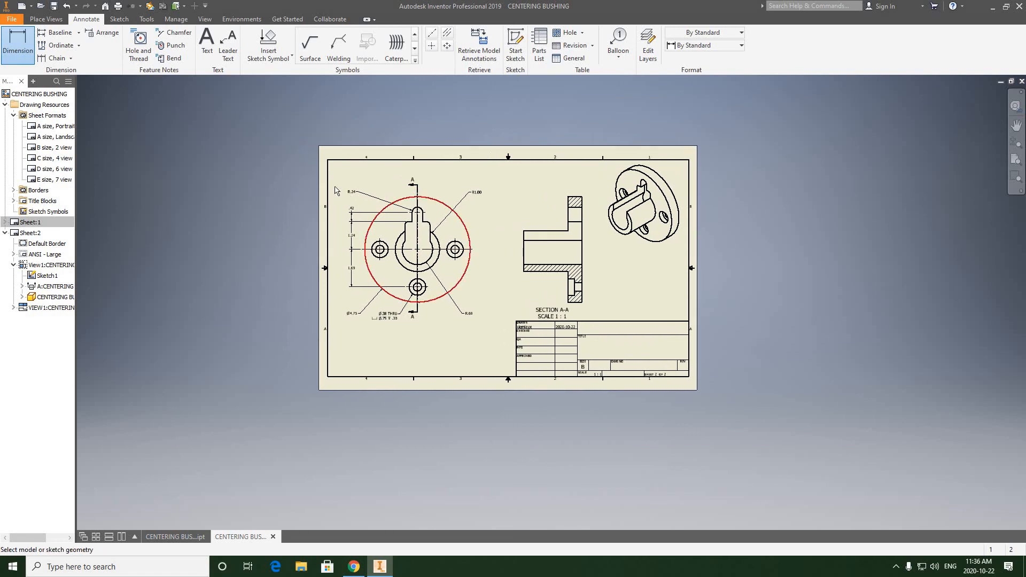
scroll(336, 189, "up", 4)
scroll(419, 224, "down", 3)
middle_click_drag(451, 258, 351, 275)
scroll(415, 262, "up", 3)
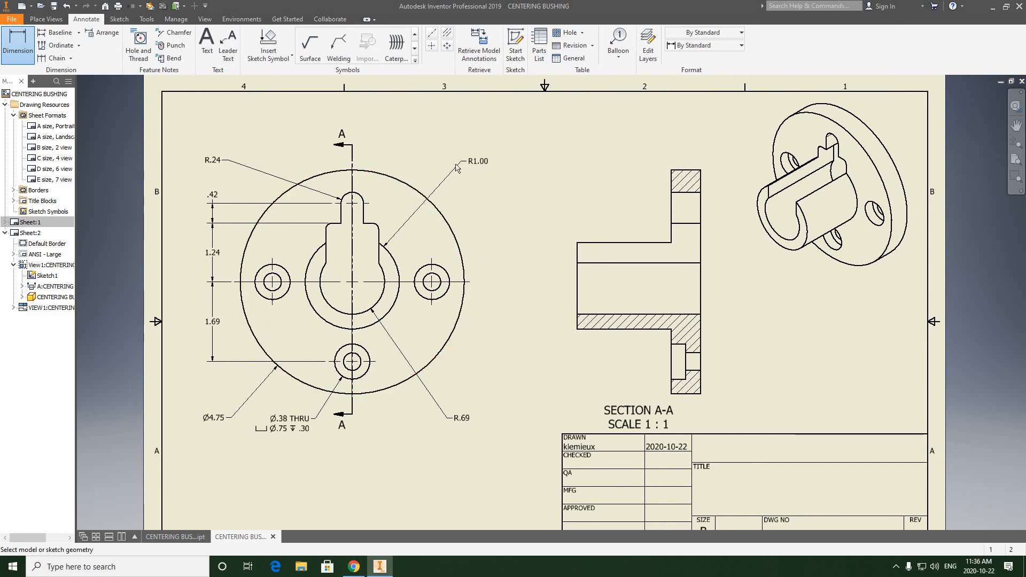
right_click(393, 261)
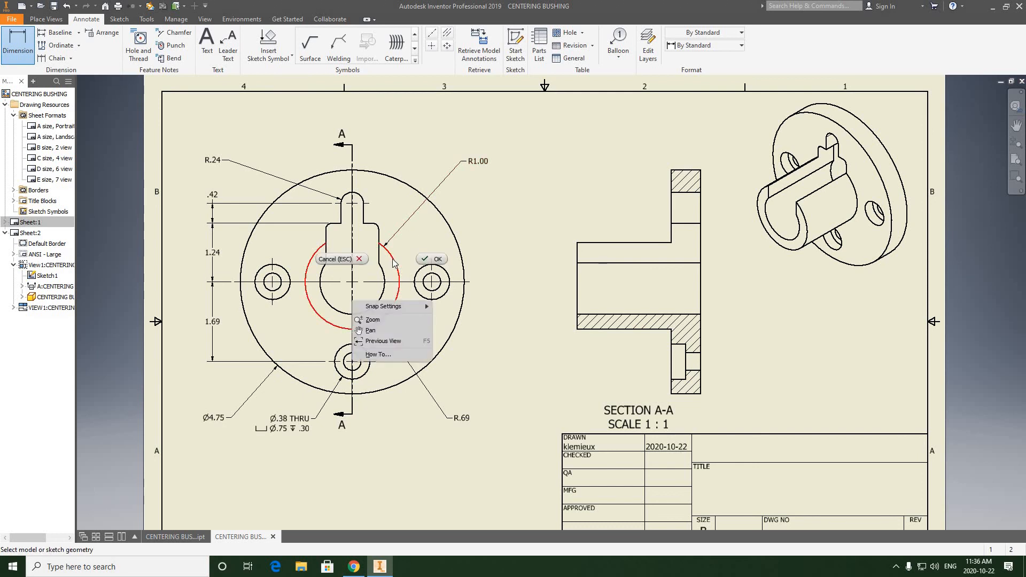
mouse_move(394, 313)
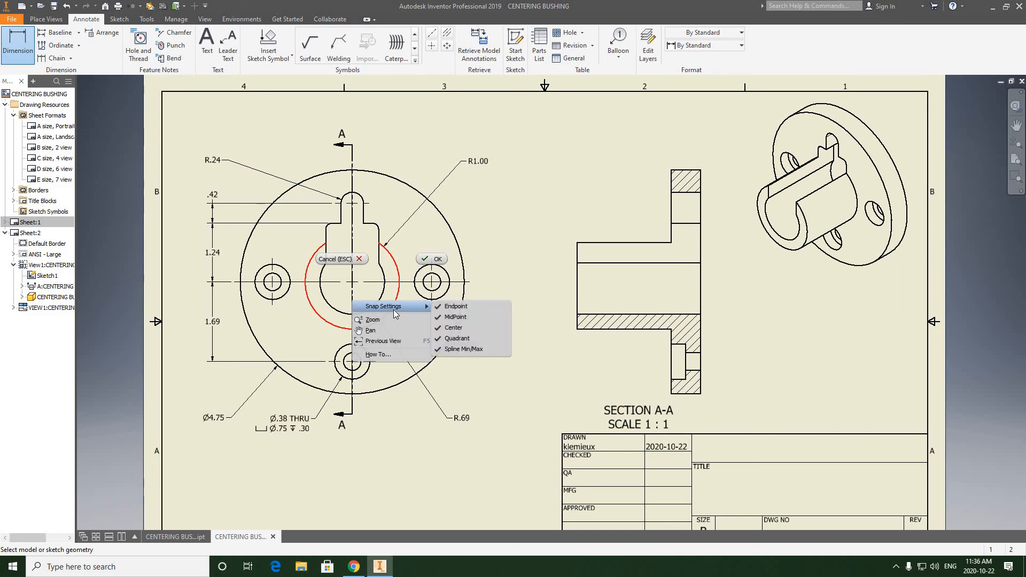
left_click(475, 225)
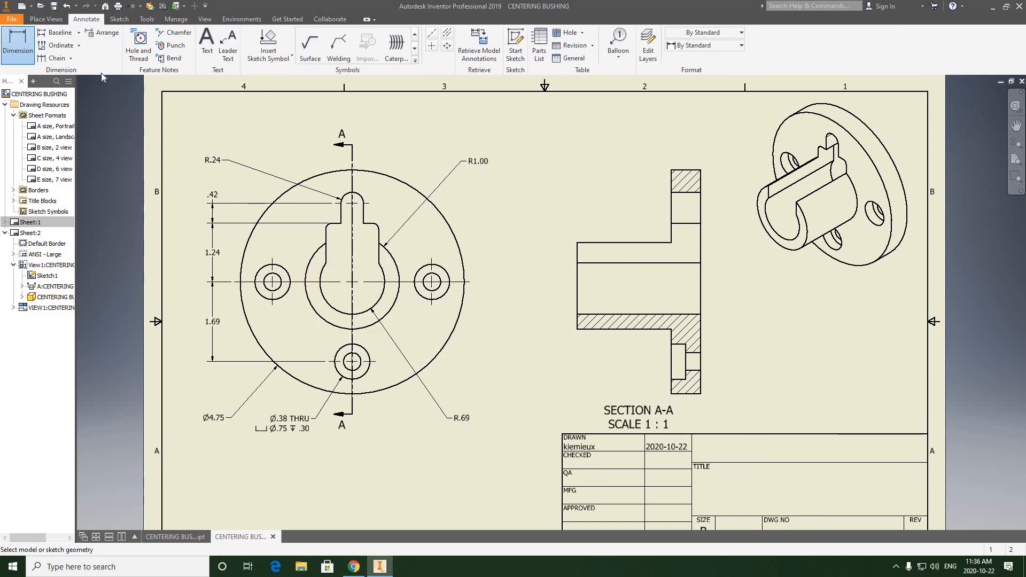
left_click(394, 266)
right_click(477, 217)
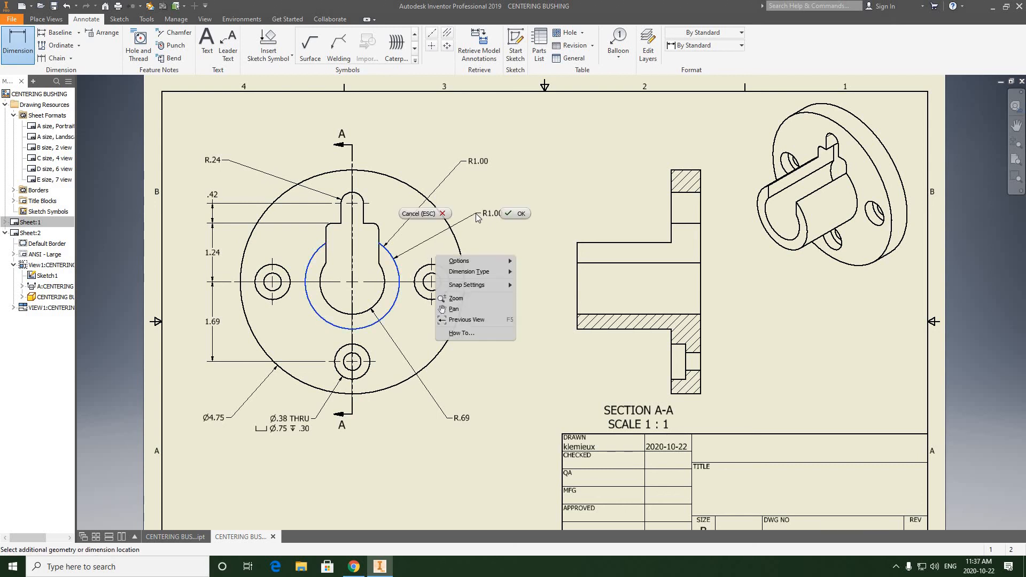
mouse_move(477, 271)
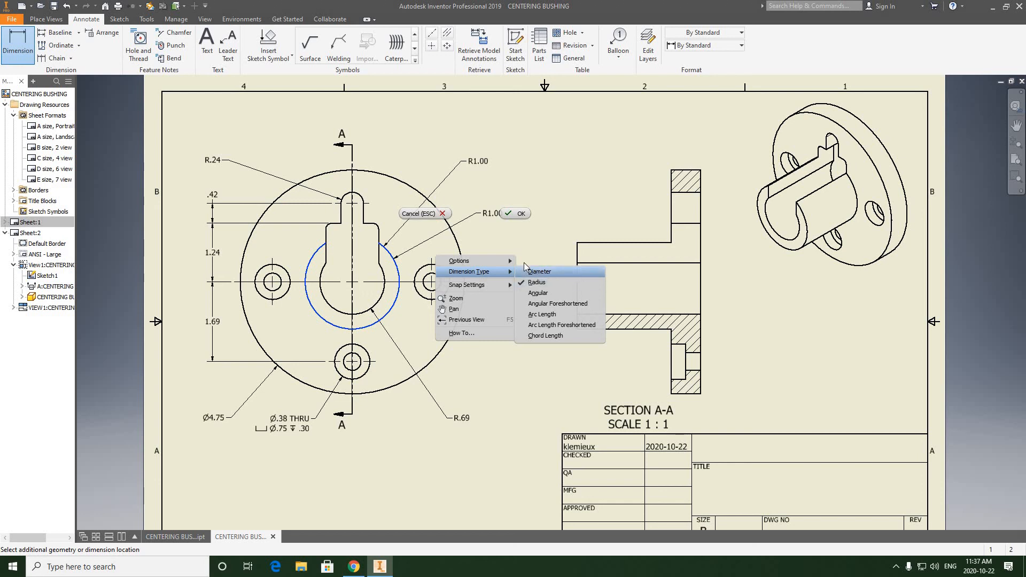
left_click(486, 230)
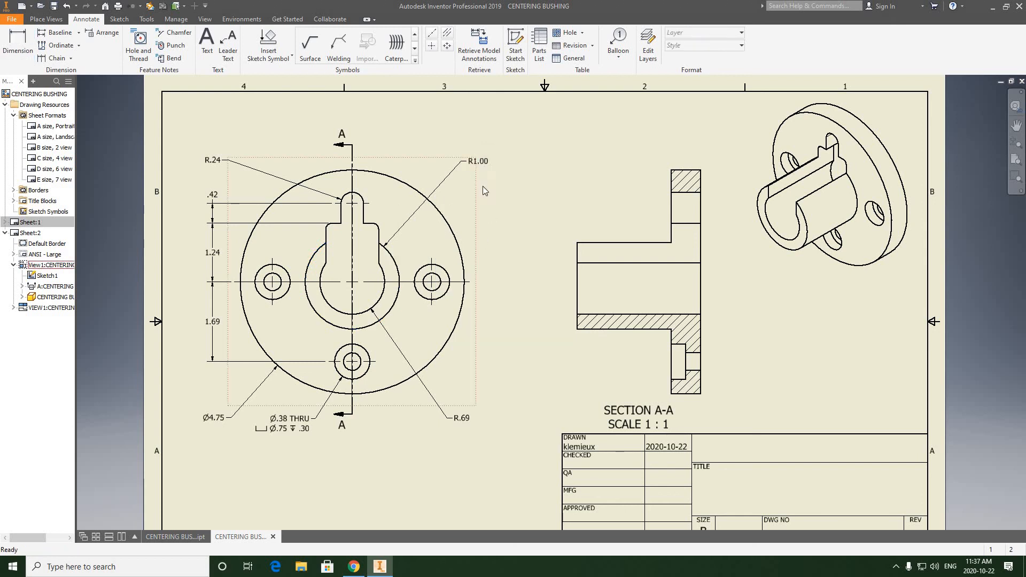
left_click(477, 161)
Switch to Chrome and examine the thickness, counterbore depth and overall length dimensions on the reference sheet's section A-A.
left_click(355, 566)
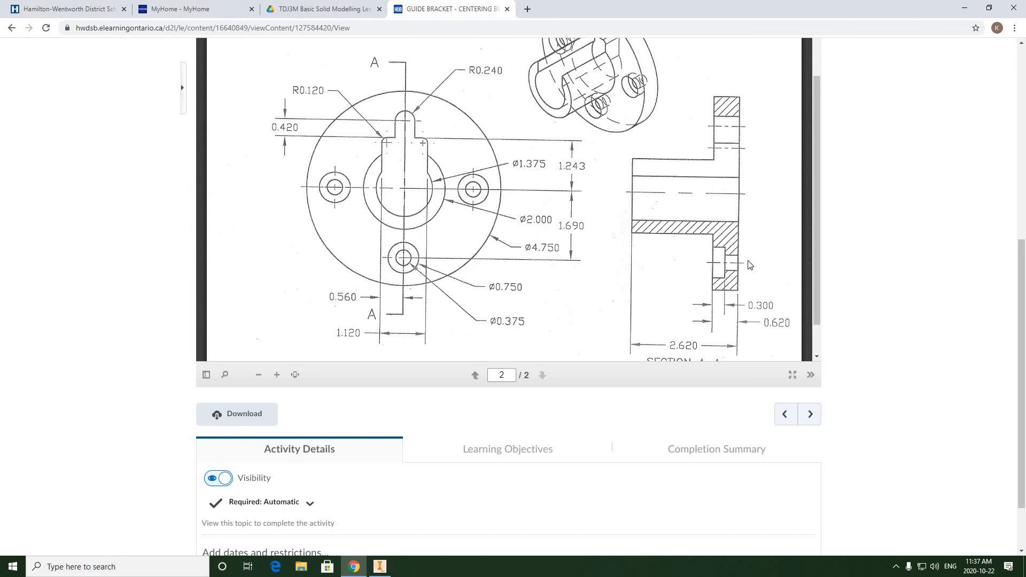
scroll(750, 266, "down", 1)
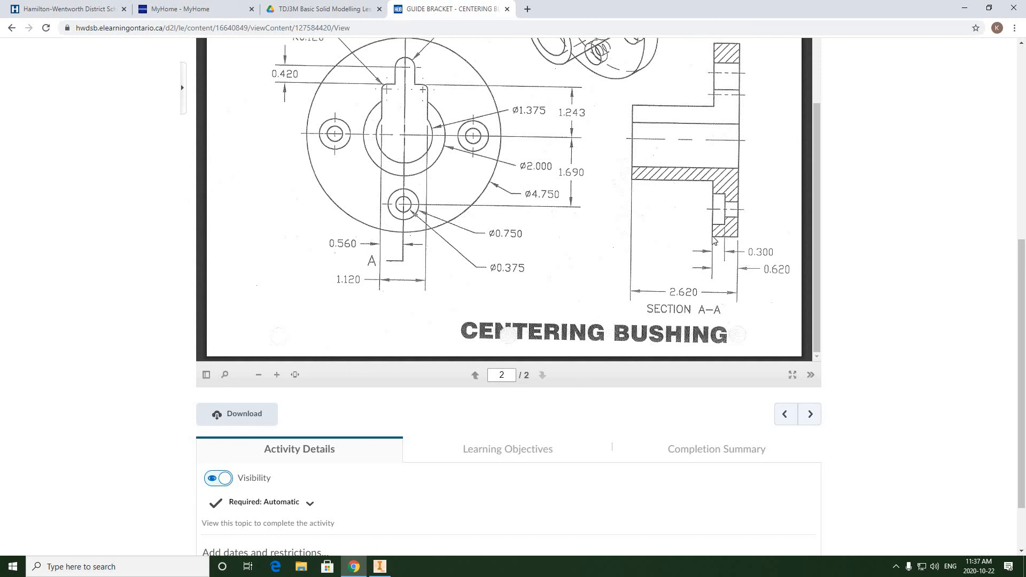
scroll(753, 240, "down", 1)
scroll(746, 236, "up", 2)
scroll(695, 236, "down", 2)
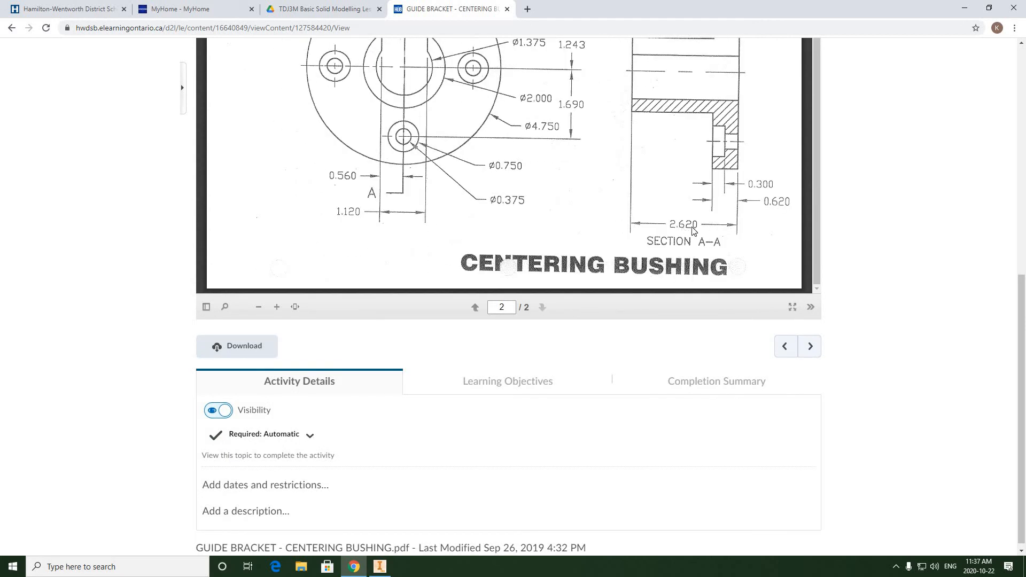
Switch to Inventor and dimension the overall length of the bushing above the section A-A view.
scroll(573, 277, "up", 1)
left_click(379, 566)
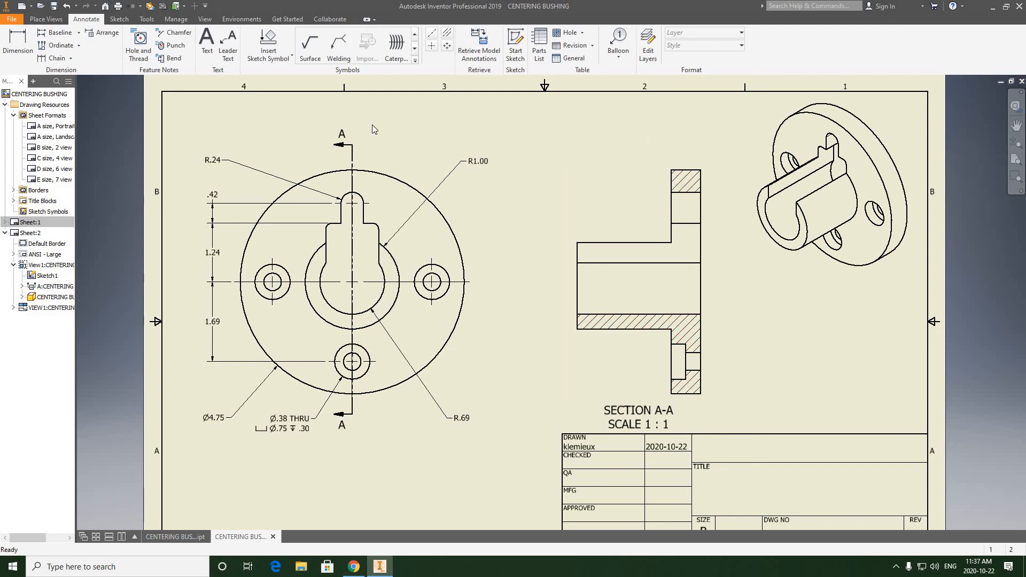
left_click(16, 46)
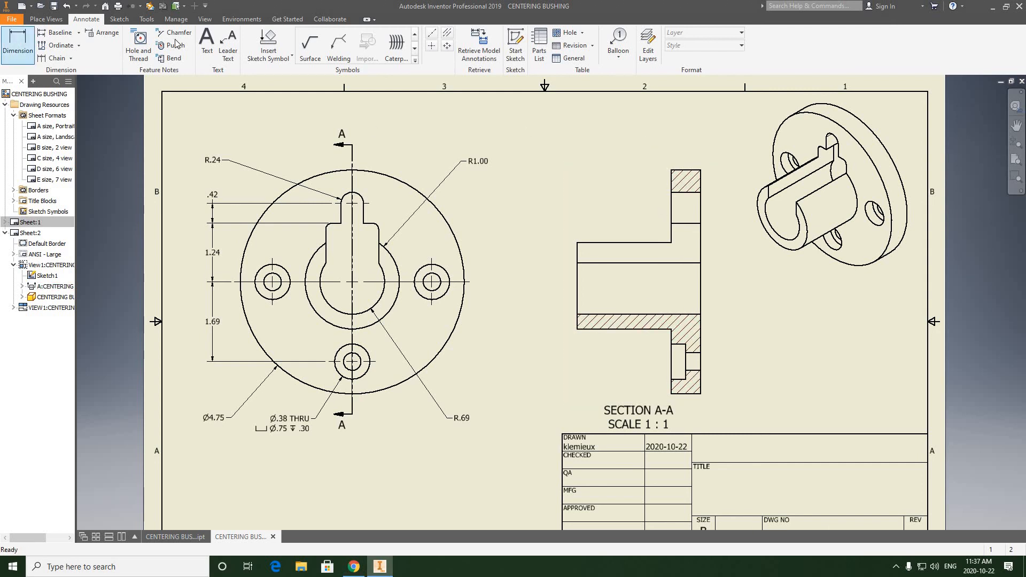
left_click(575, 243)
left_click(700, 170)
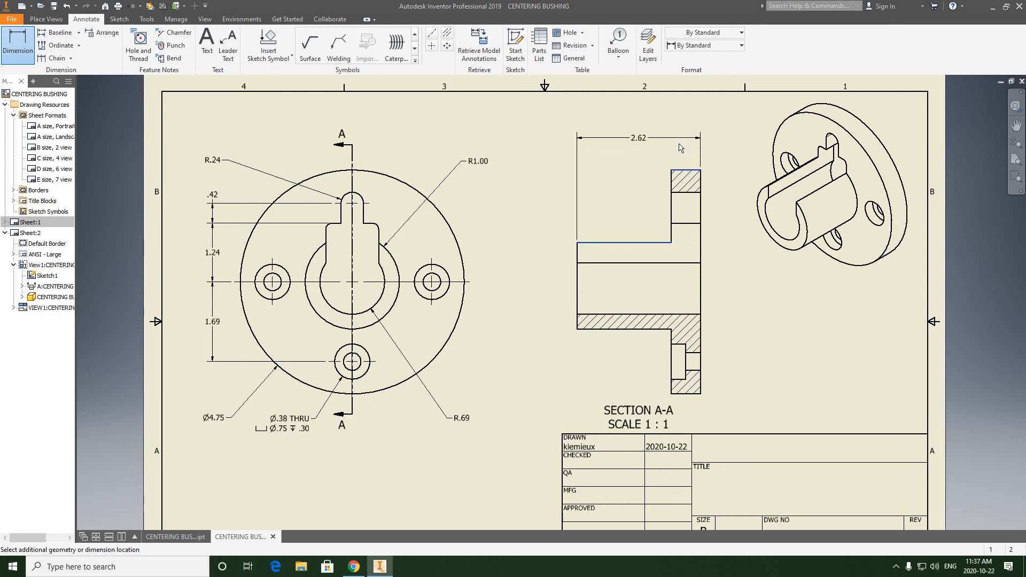
left_click(524, 310)
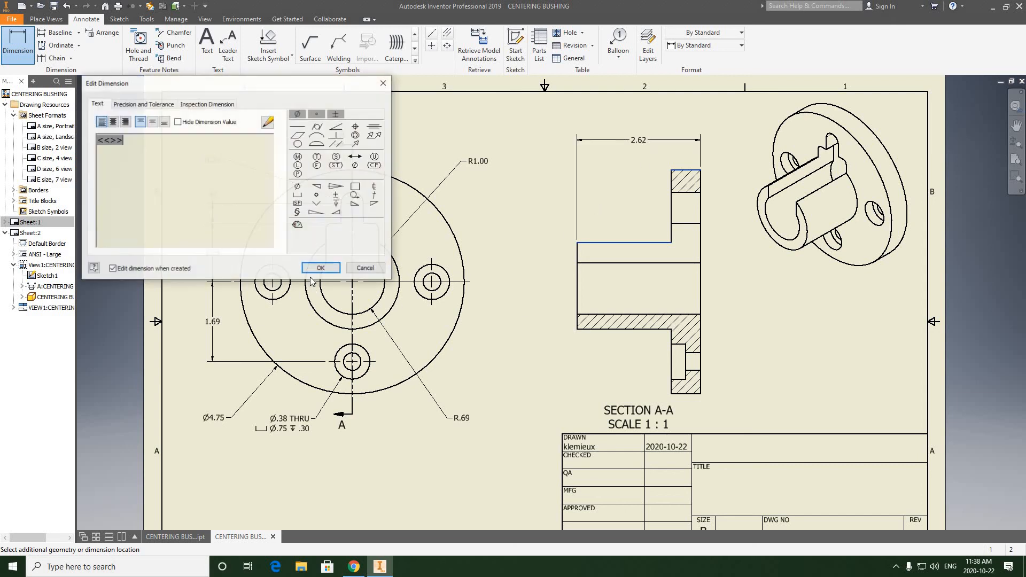
left_click(315, 271)
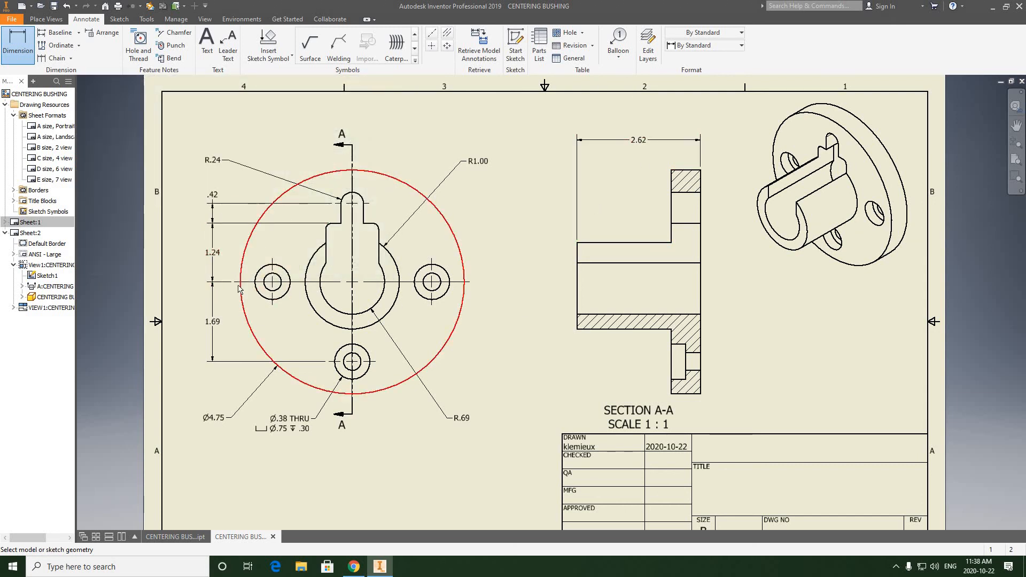
right_click(644, 142)
left_click(644, 103)
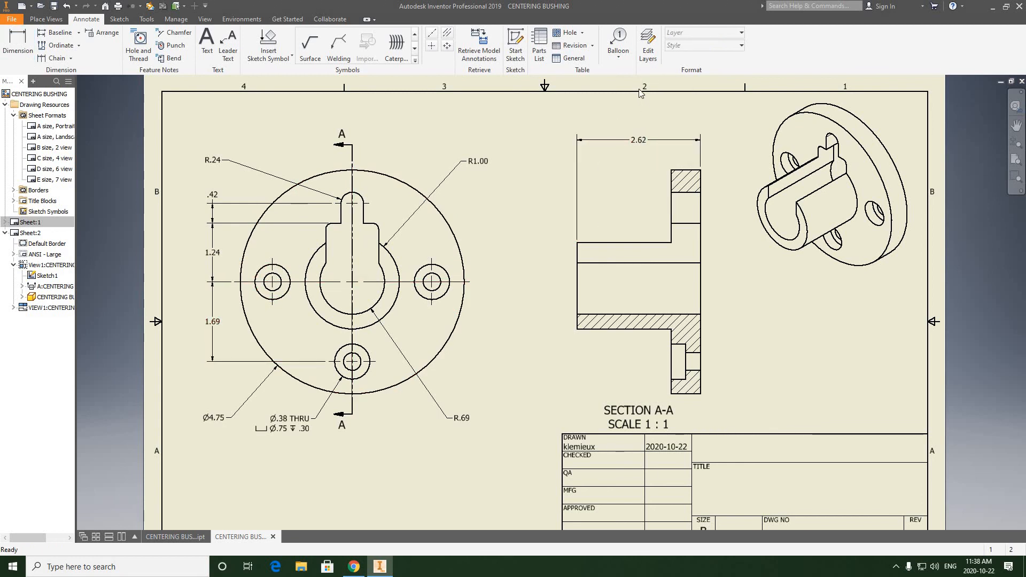
Move the overall length dimension farther above the section A-A view, leaving room for another dimension beneath it.
scroll(642, 146, "up", 3)
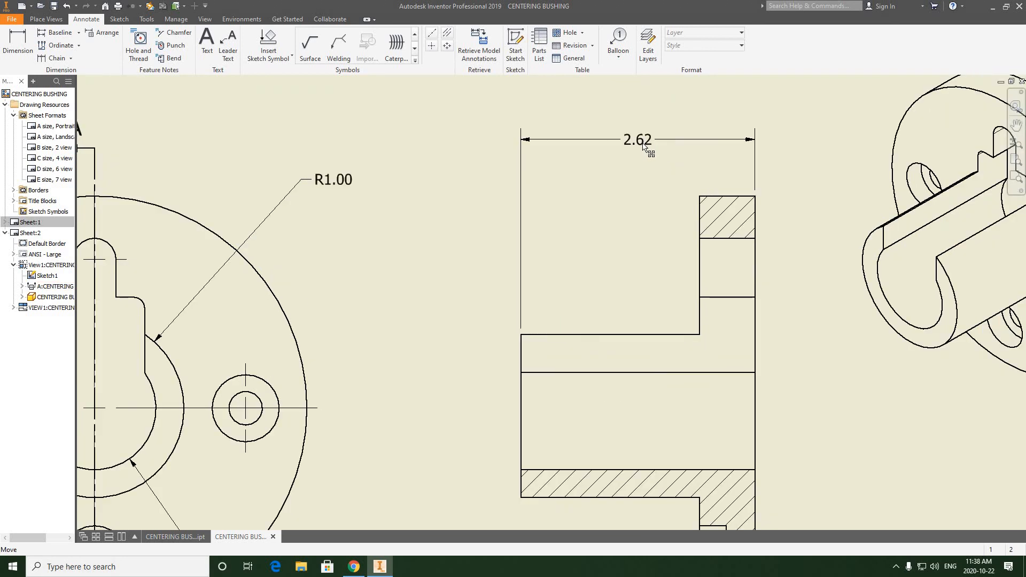
mouse_move(641, 144)
left_mouse_down()
mouse_move(636, 161)
mouse_move(636, 141)
left_mouse_up()
scroll(641, 173, "down", 3)
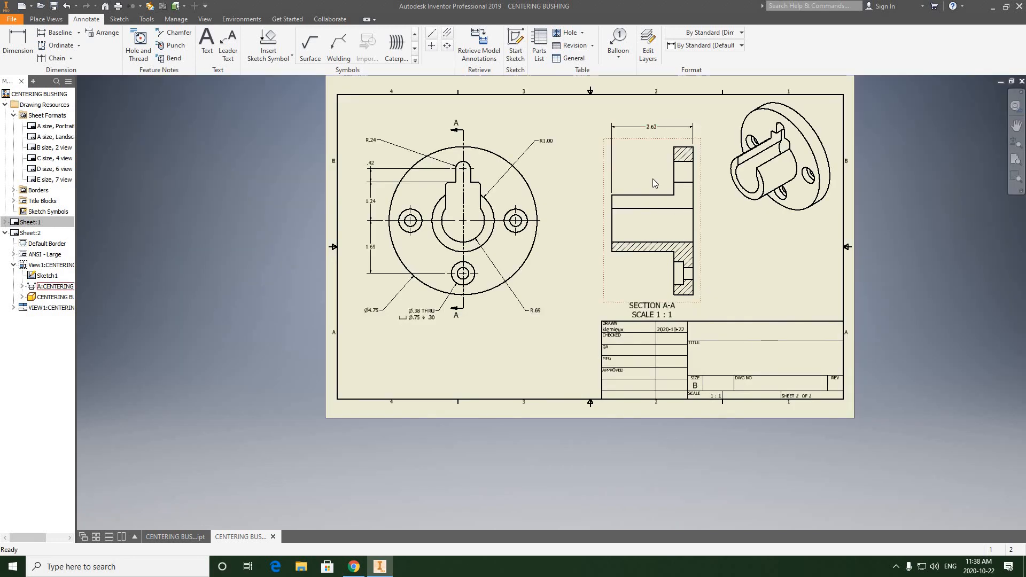
scroll(633, 183, "up", 4)
scroll(695, 183, "down", 3)
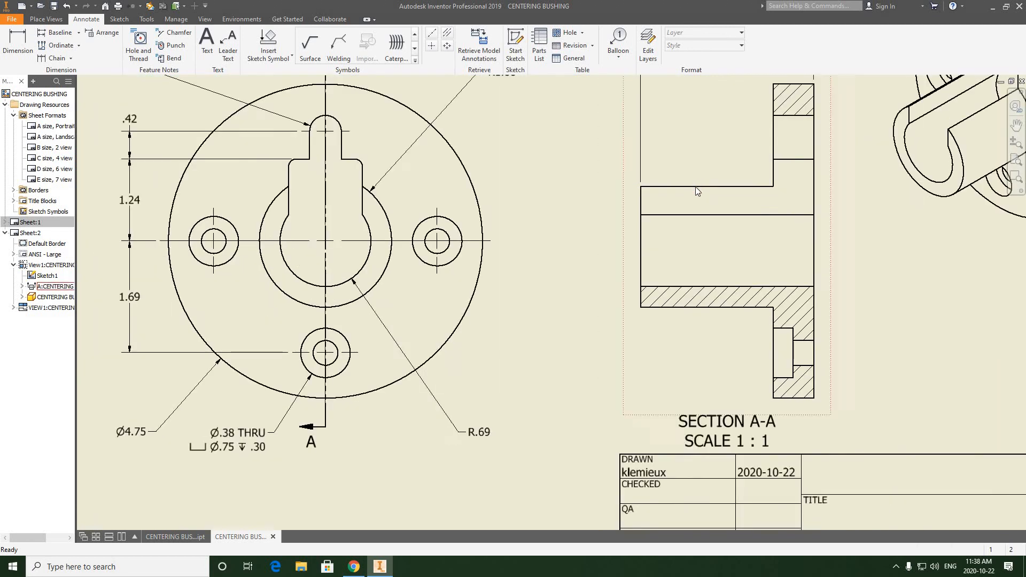
scroll(401, 335, "up", 3)
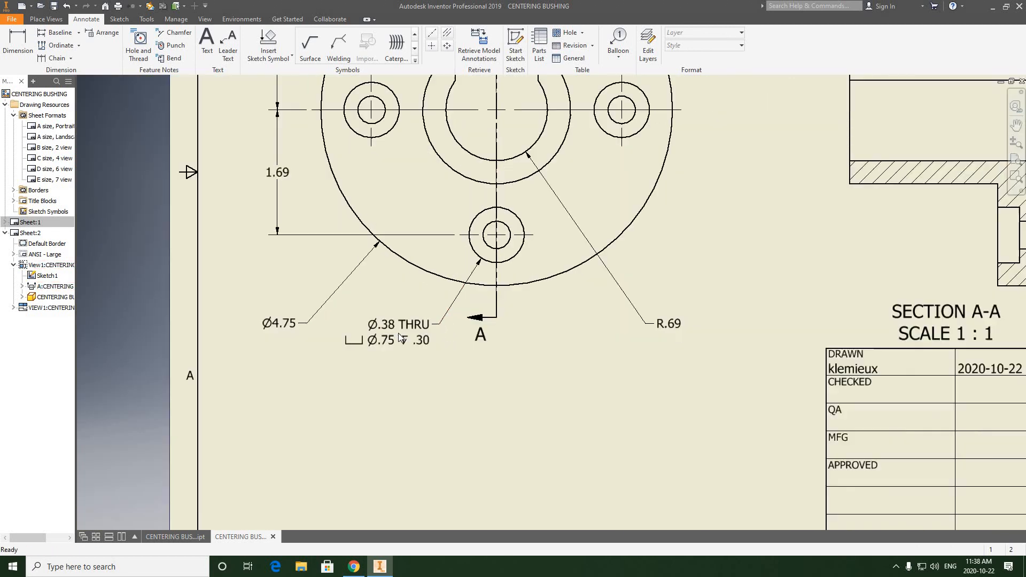
scroll(399, 331, "down", 2)
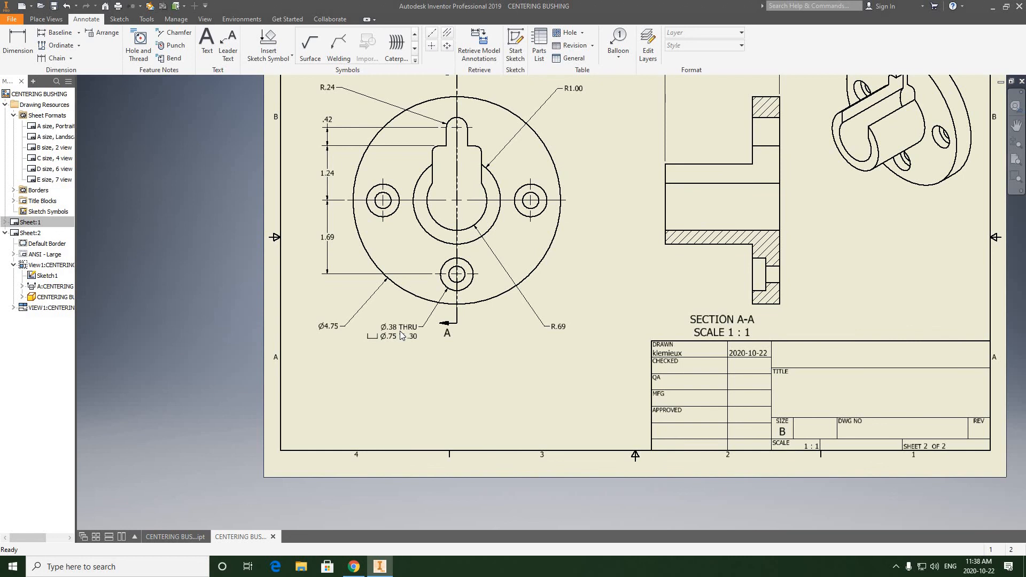
middle_click_drag(618, 236, 561, 324)
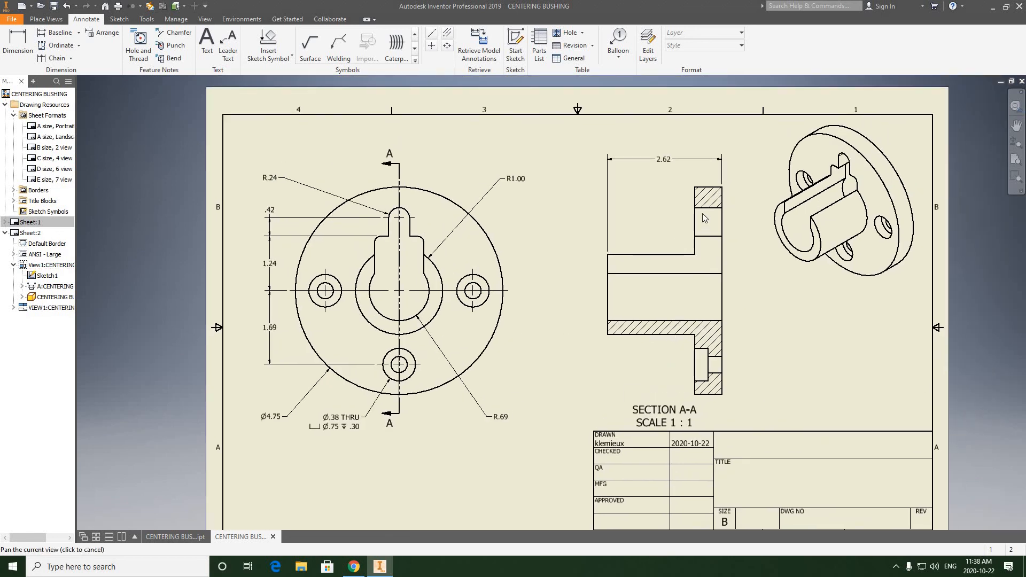
scroll(668, 159, "up", 2)
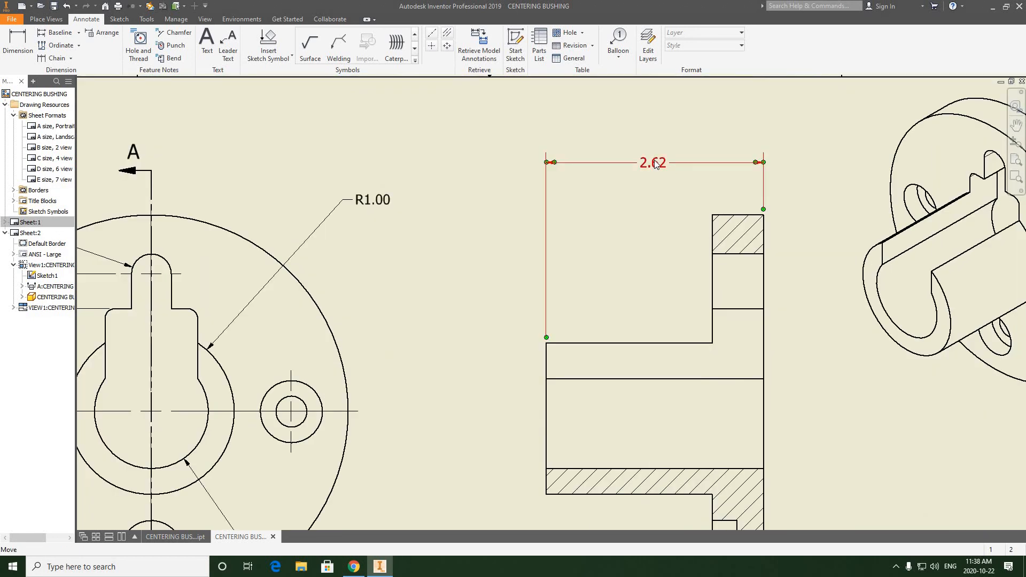
left_click_drag(655, 163, 654, 127)
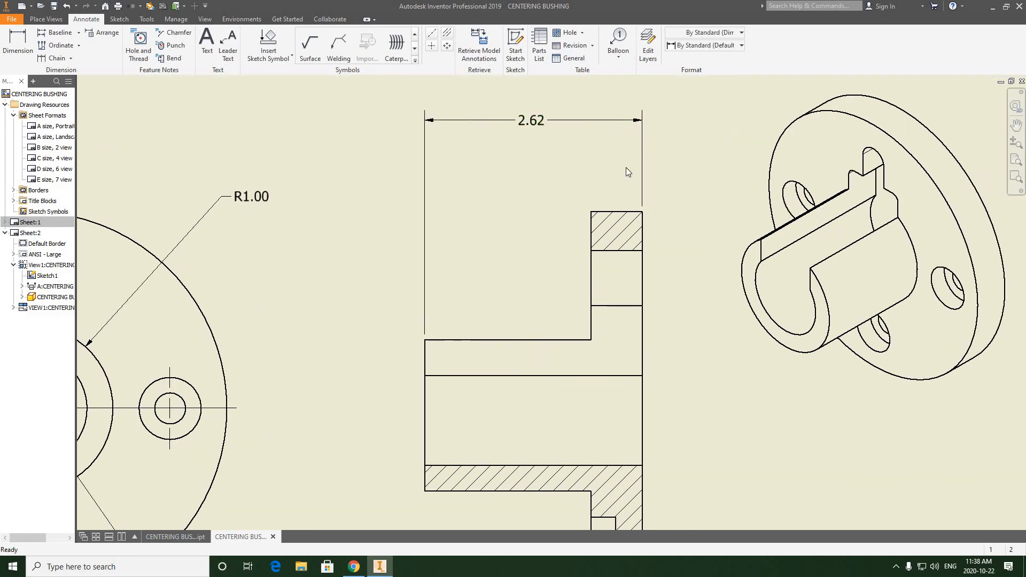
Dimension the flange thickness in section A-A, placing it between the flange's top edge and the overall length dimension.
key("d")
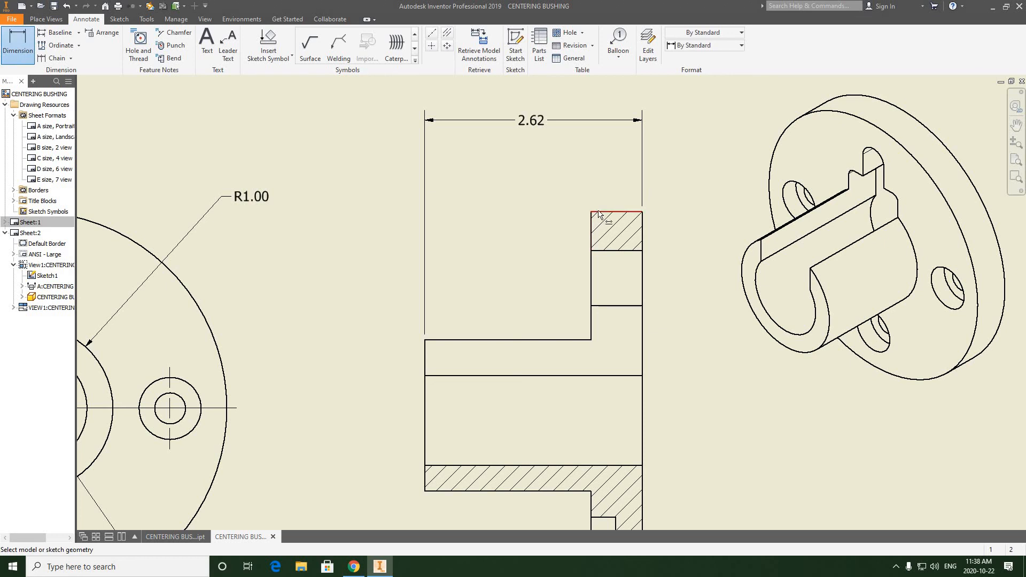
left_click(613, 202)
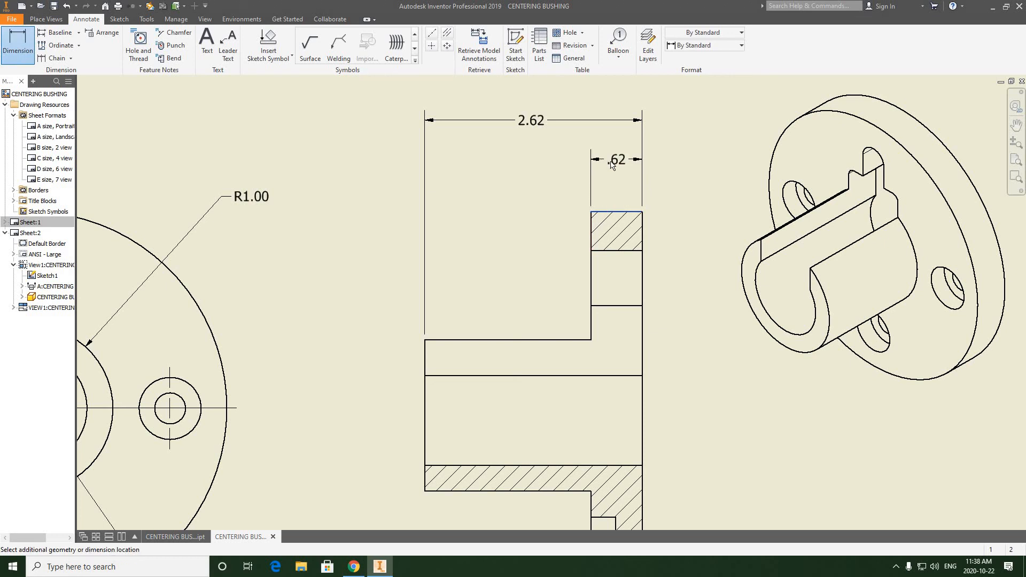
left_click(612, 165)
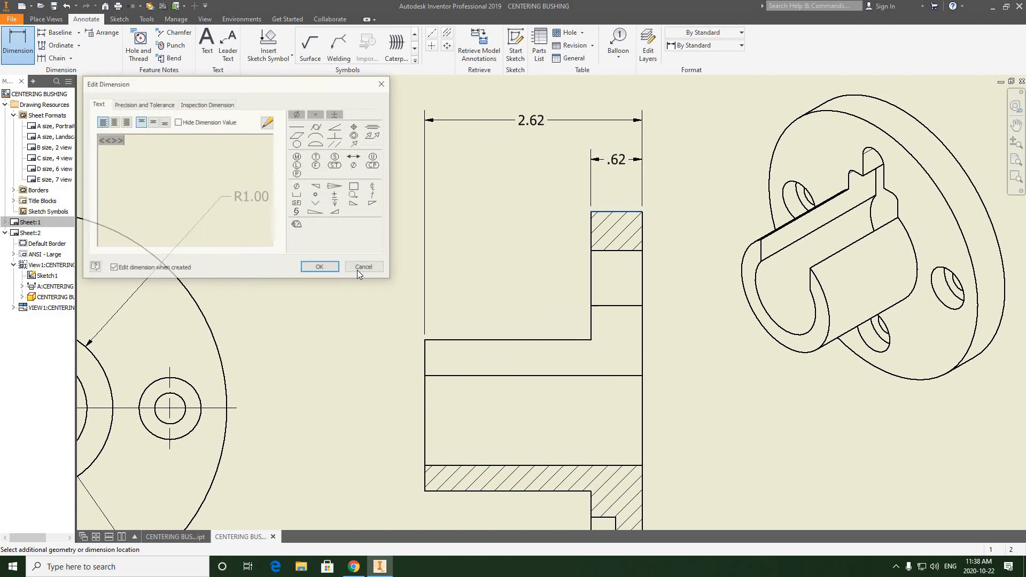
left_click(327, 268)
scroll(564, 162, "down", 3)
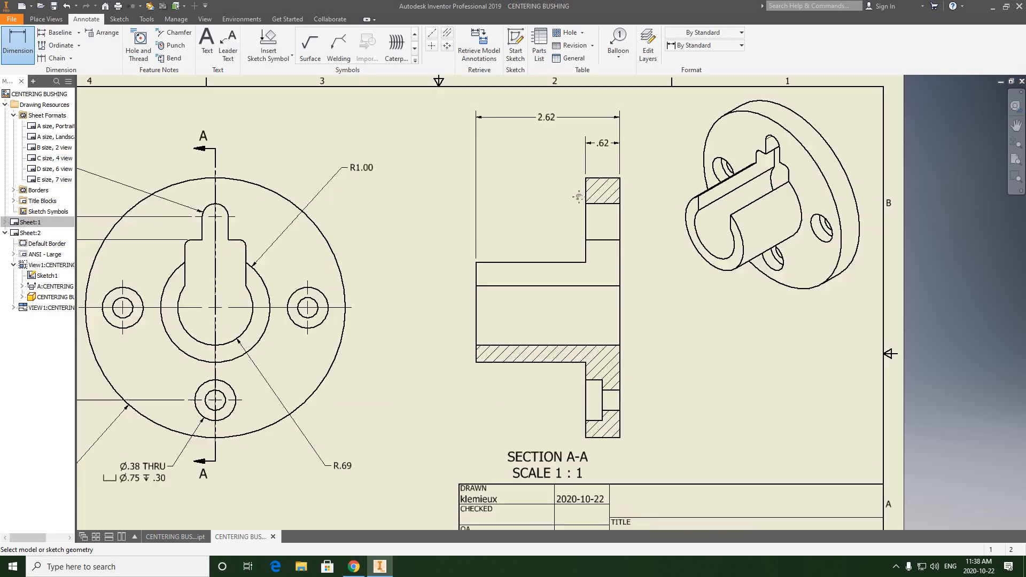
scroll(572, 163, "down", 4)
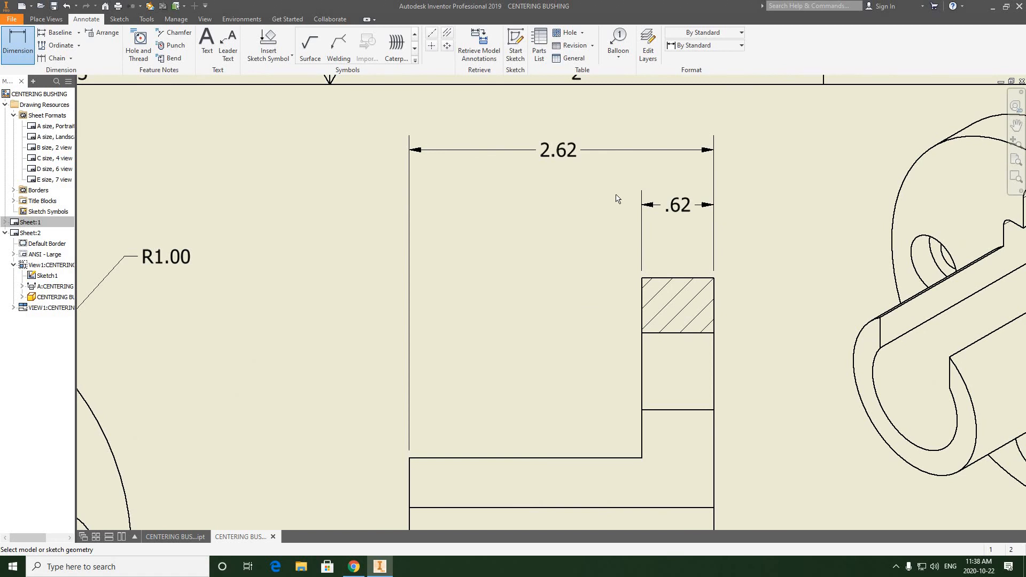
scroll(616, 199, "up", 3)
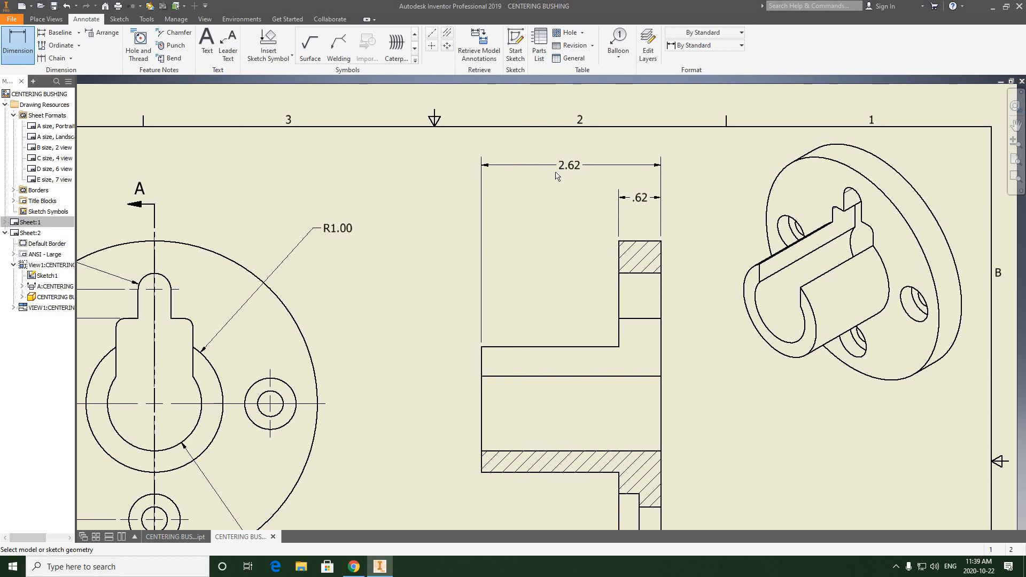
scroll(517, 225, "down", 3)
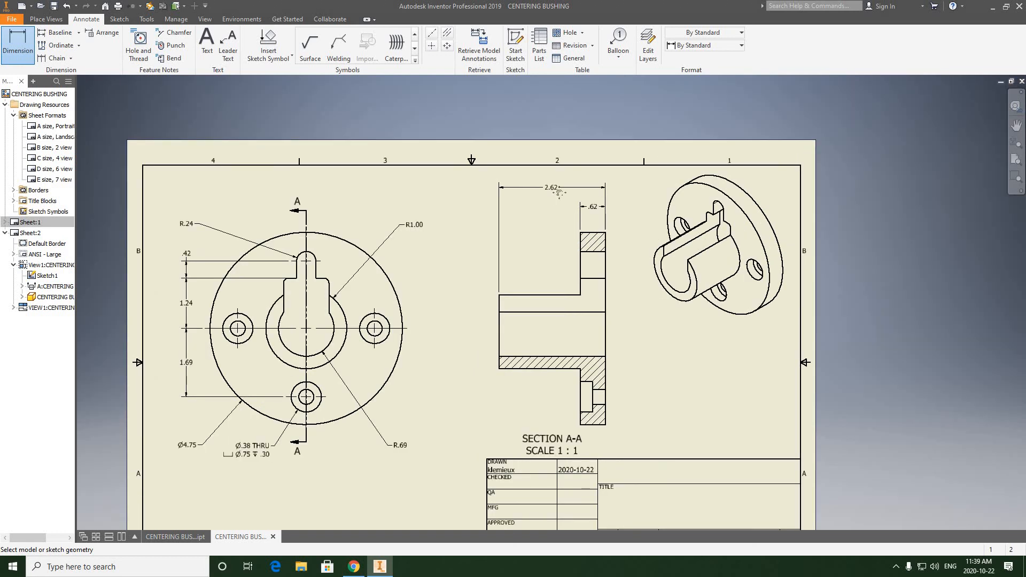
Delete the radius dimensions of the hub's outer circle and the central bore from the front view.
middle_click_drag(588, 390, 621, 341)
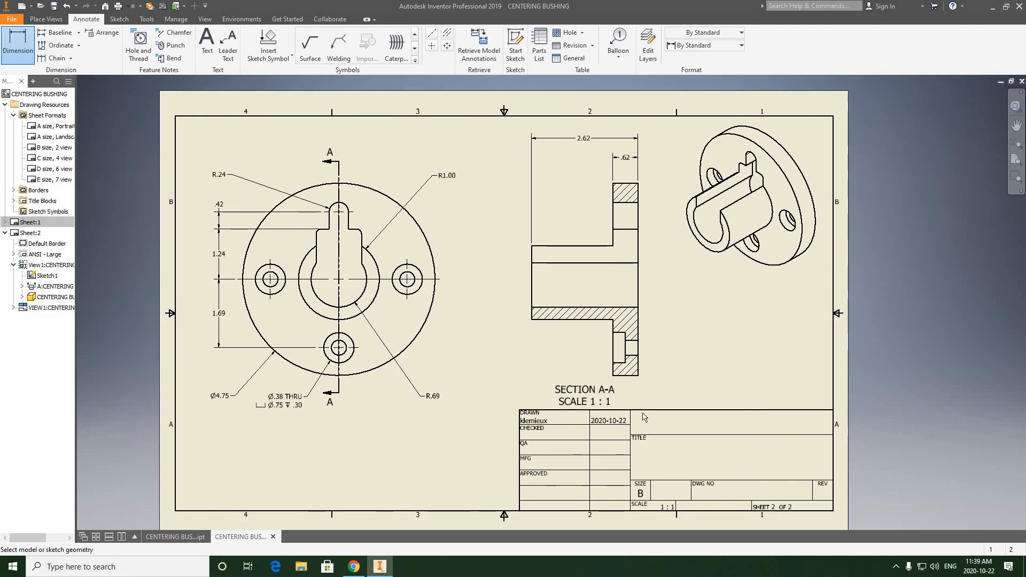
key("Home")
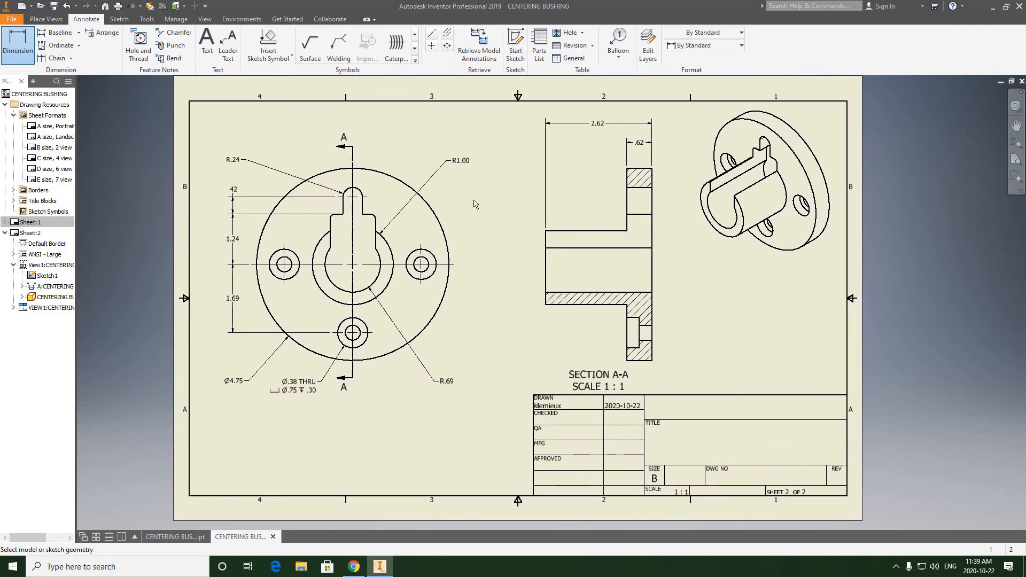
right_click(462, 166)
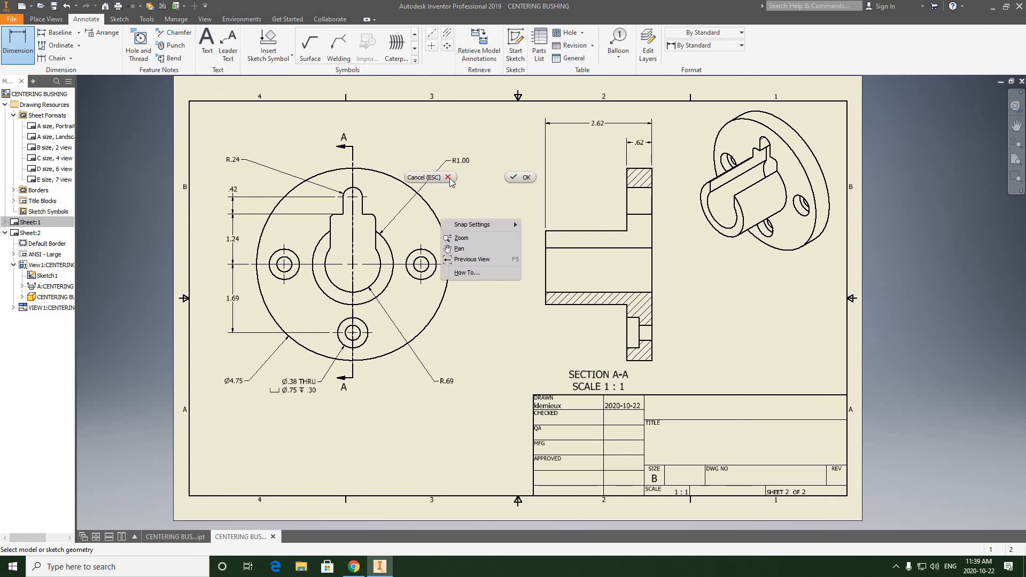
left_click(468, 178)
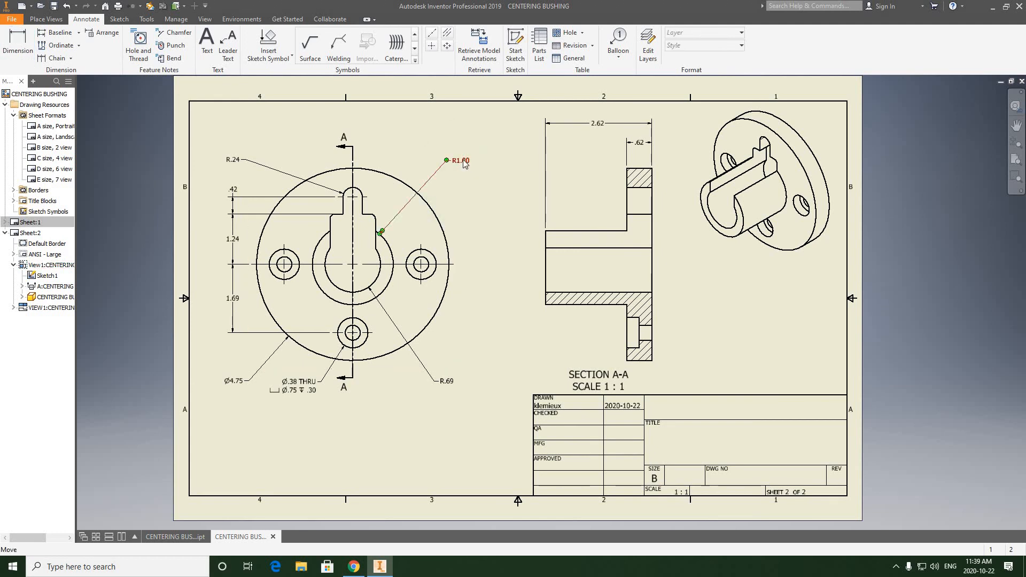
right_click(464, 164)
left_click(491, 181)
right_click(443, 386)
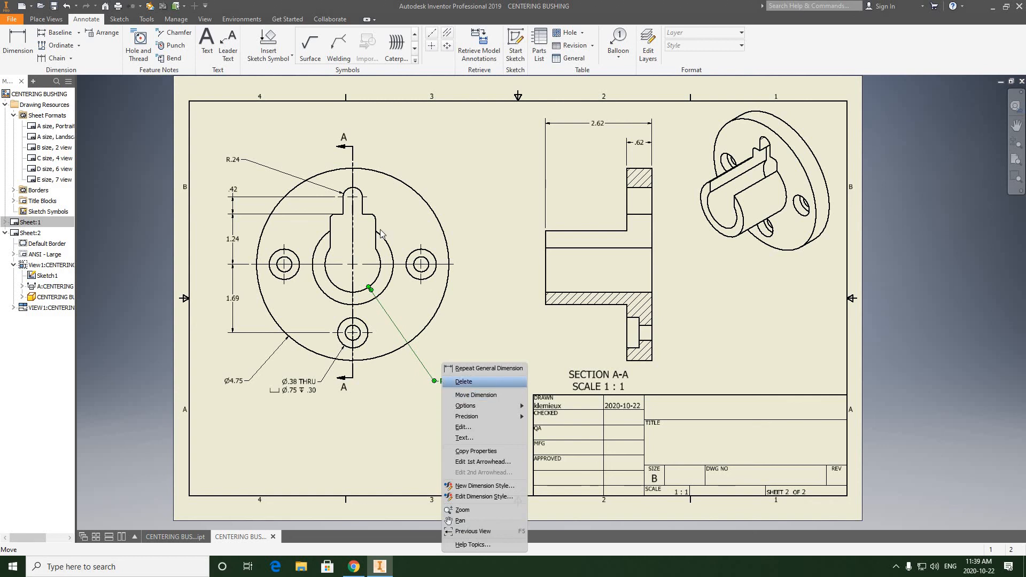
left_click(464, 383)
Dimension the hub's outer circle with the Diameter dimension type, placing the text outside the flange at the upper right of the front view.
left_click(17, 46)
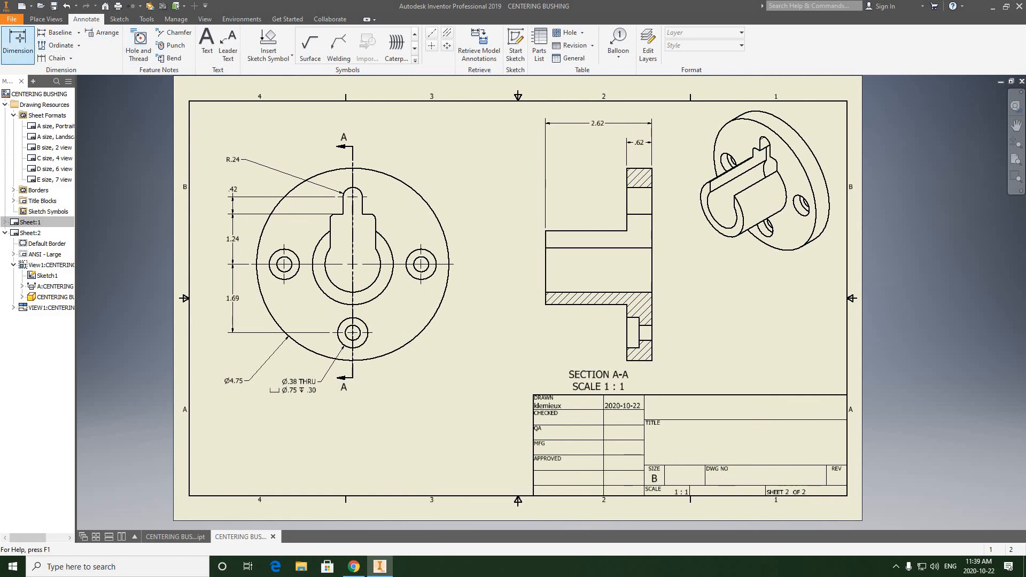
left_click(385, 242)
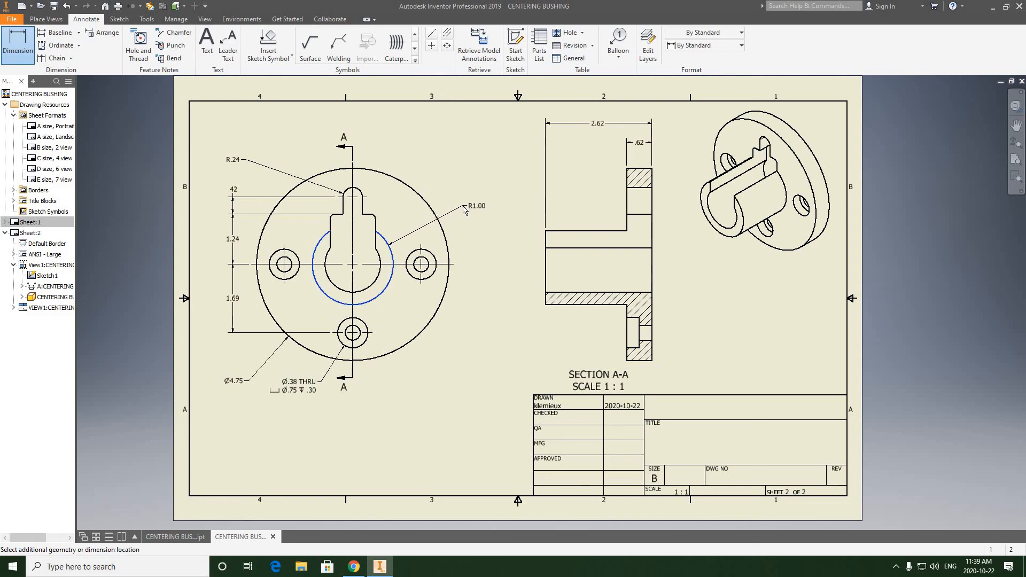
right_click(460, 207)
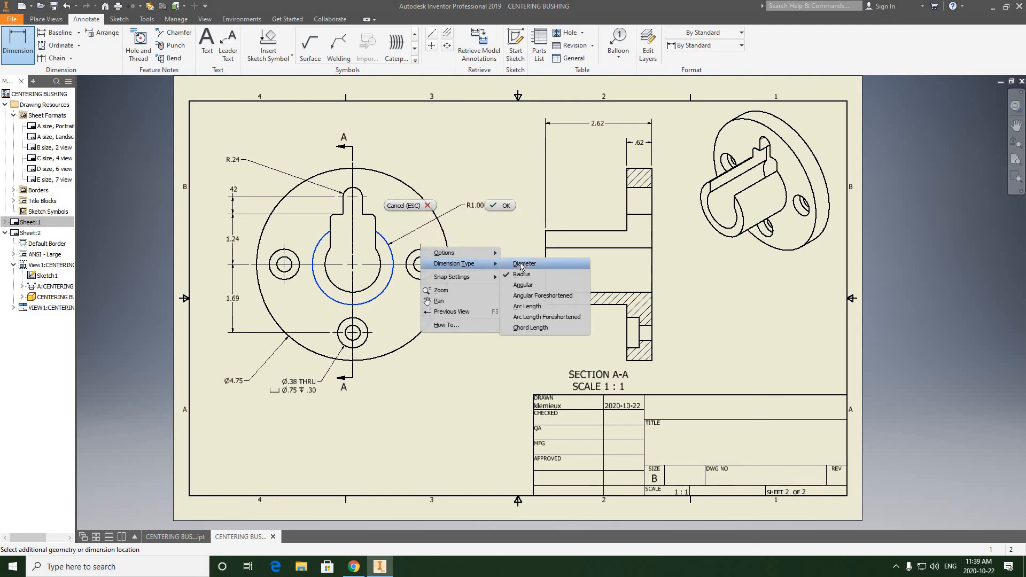
left_click(521, 265)
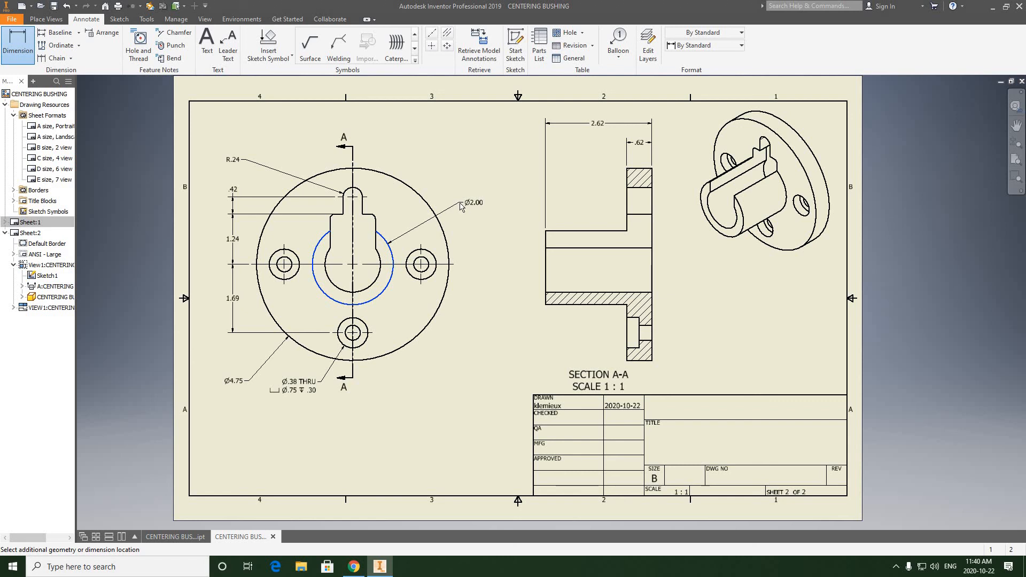
left_click(455, 210)
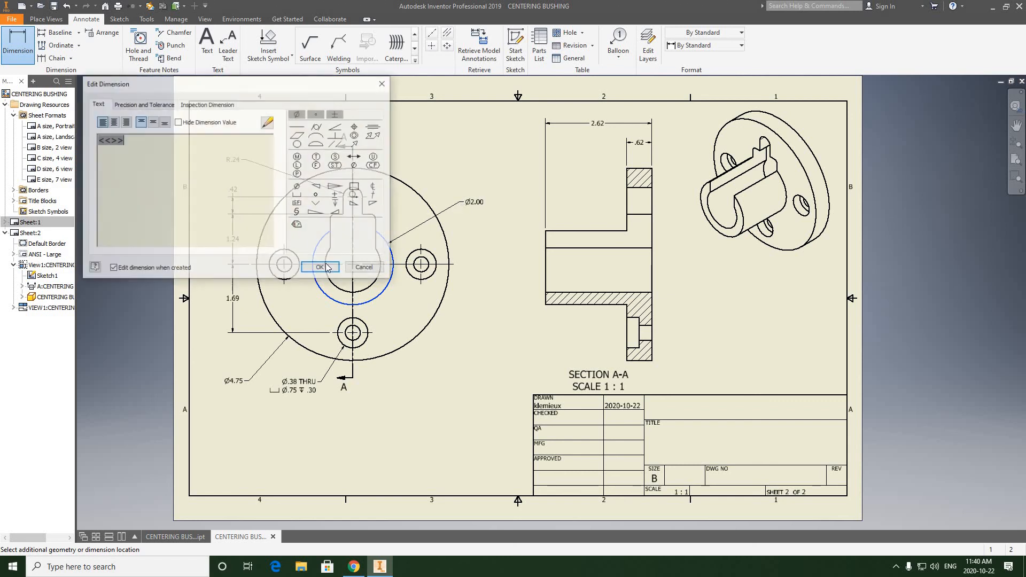
key("Return")
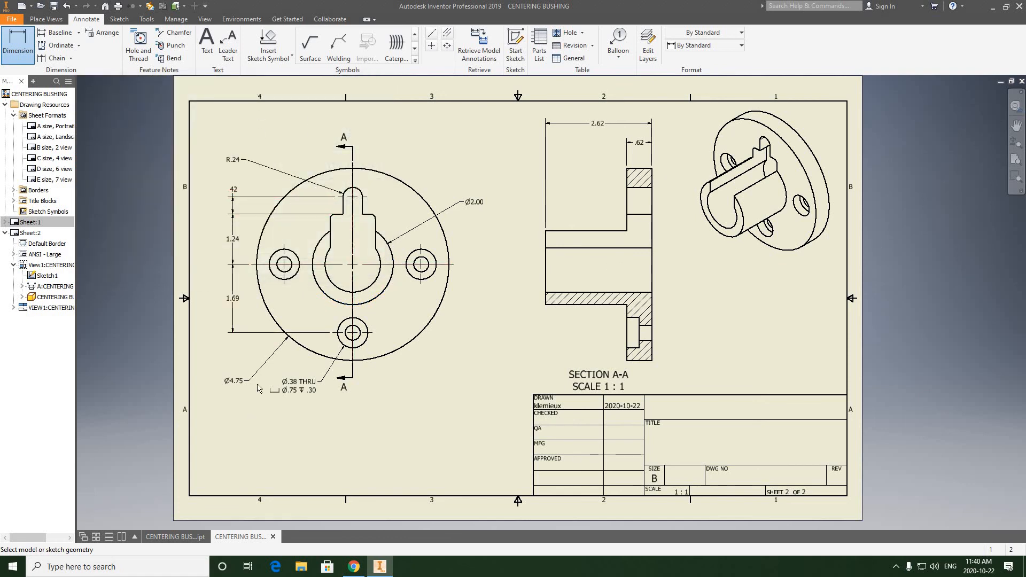
Dimension the central bore with the Diameter dimension type, placing the text outside the flange at the lower right of the front view.
left_click(377, 283)
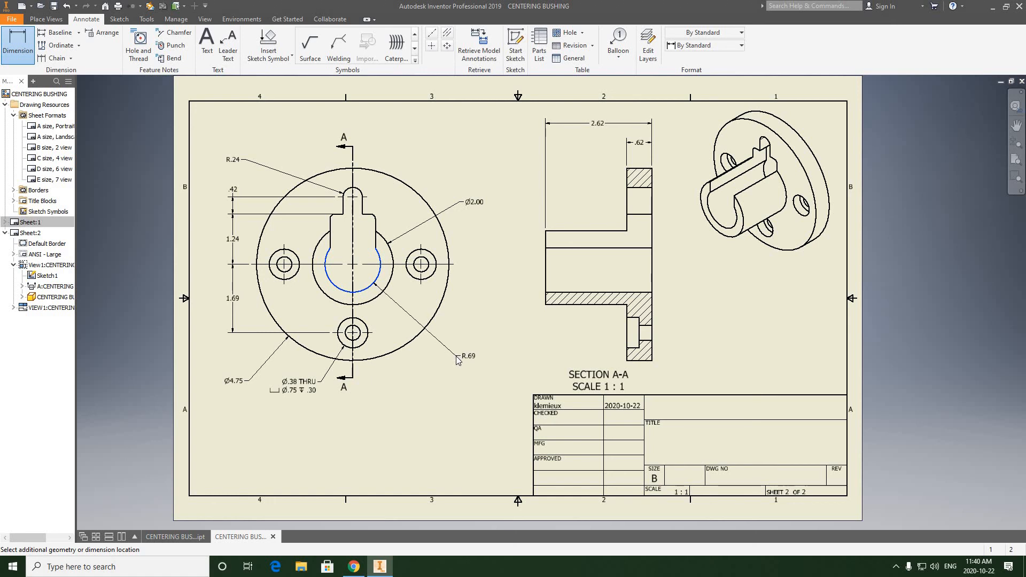
right_click(458, 359)
mouse_move(447, 414)
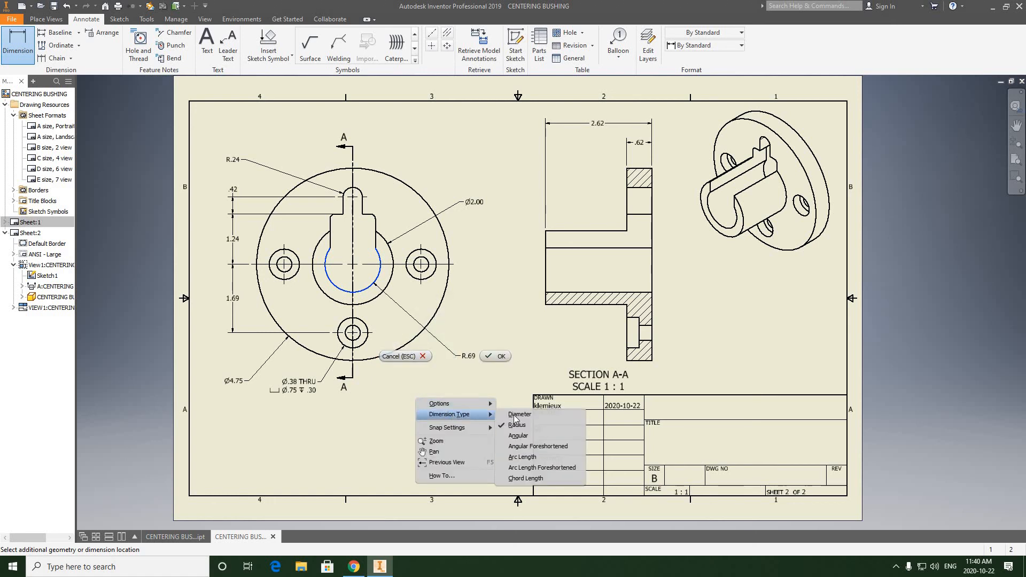
left_click(517, 414)
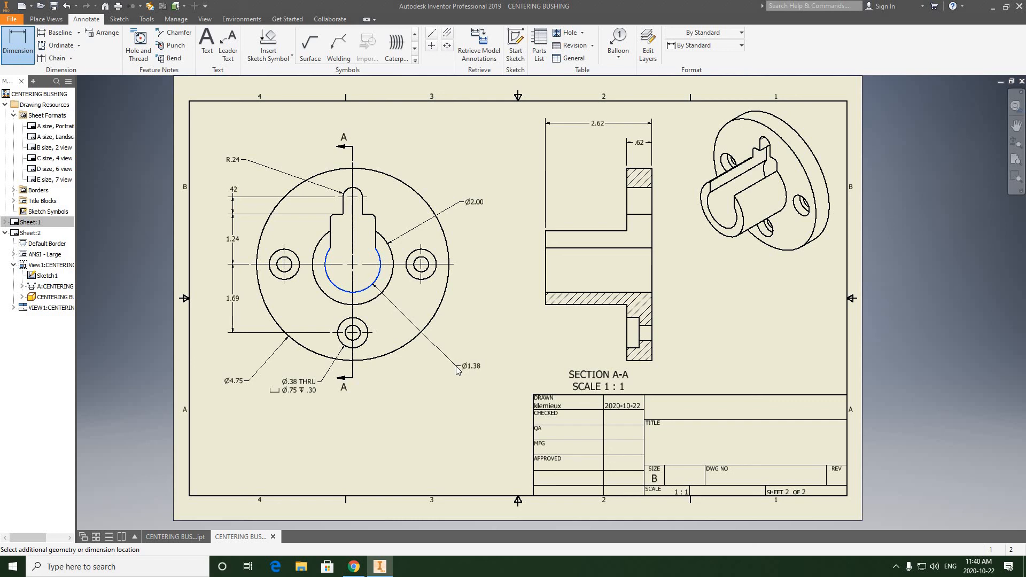
left_click(456, 368)
left_click(321, 266)
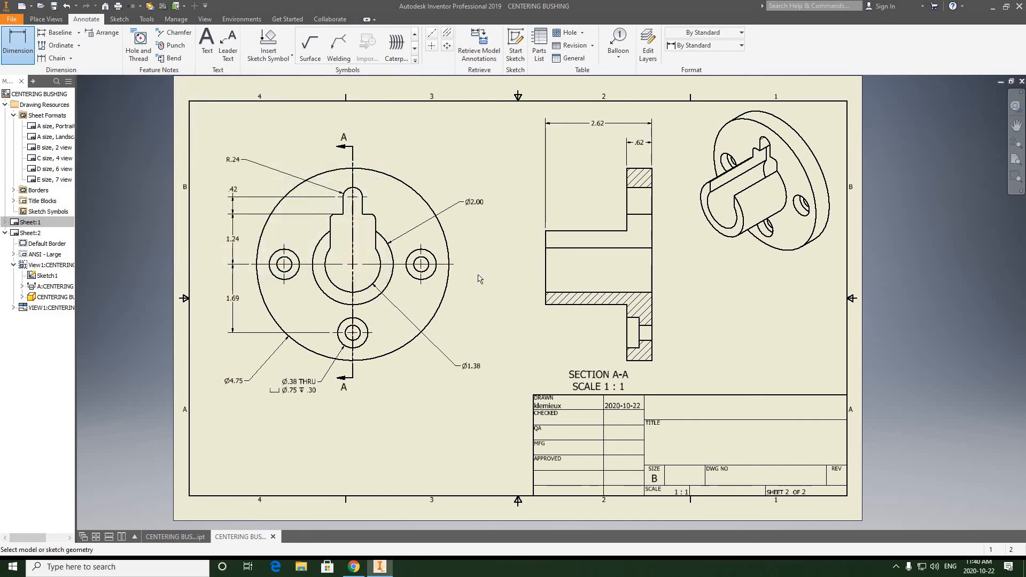
End the Dimension command and shift the counterbored hole note slightly up and left, away from the lower section A arrow.
scroll(470, 279, "down", 3)
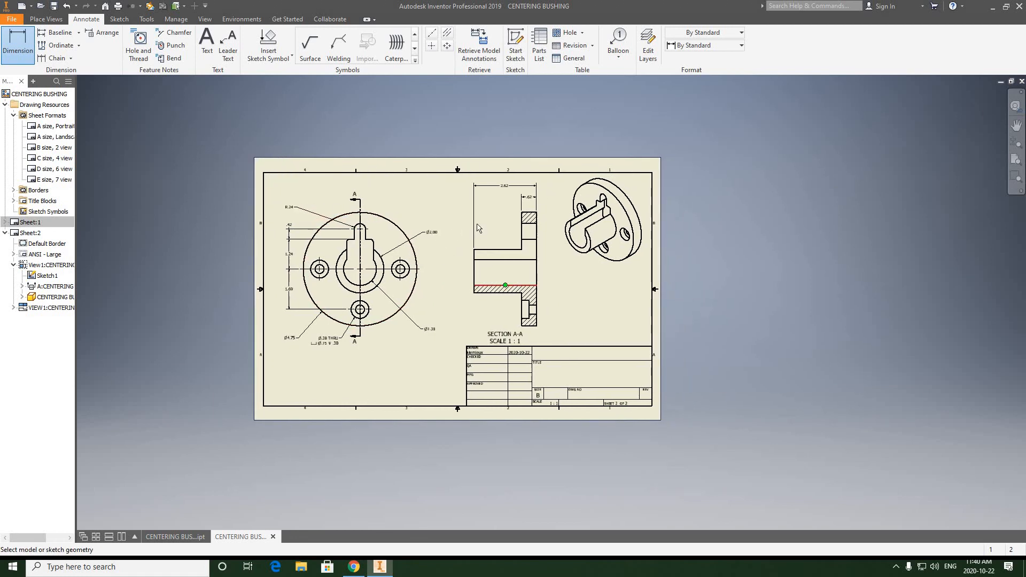
scroll(454, 242, "up", 3)
middle_click_drag(455, 242, 526, 240)
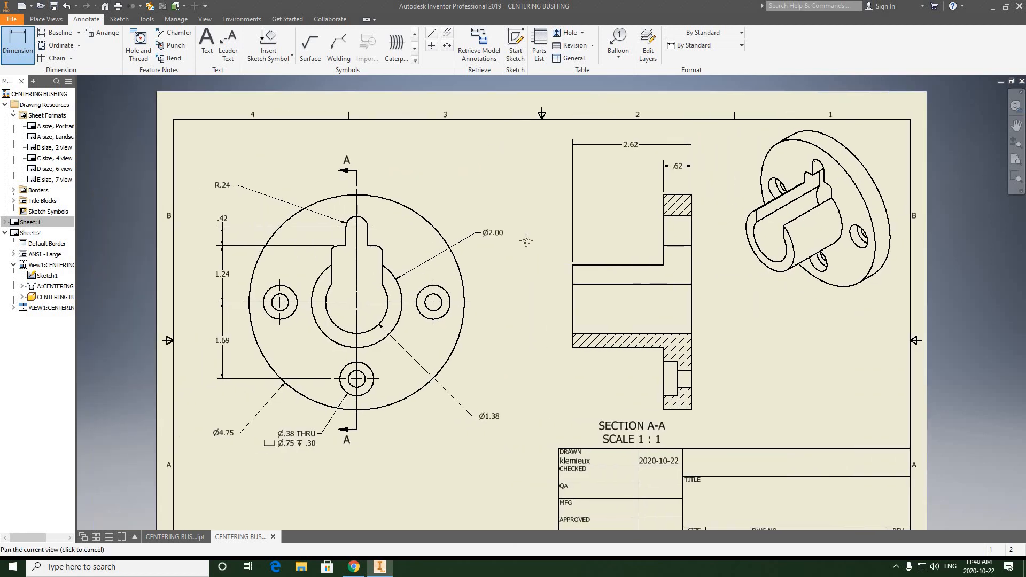
middle_click_drag(571, 186, 618, 123)
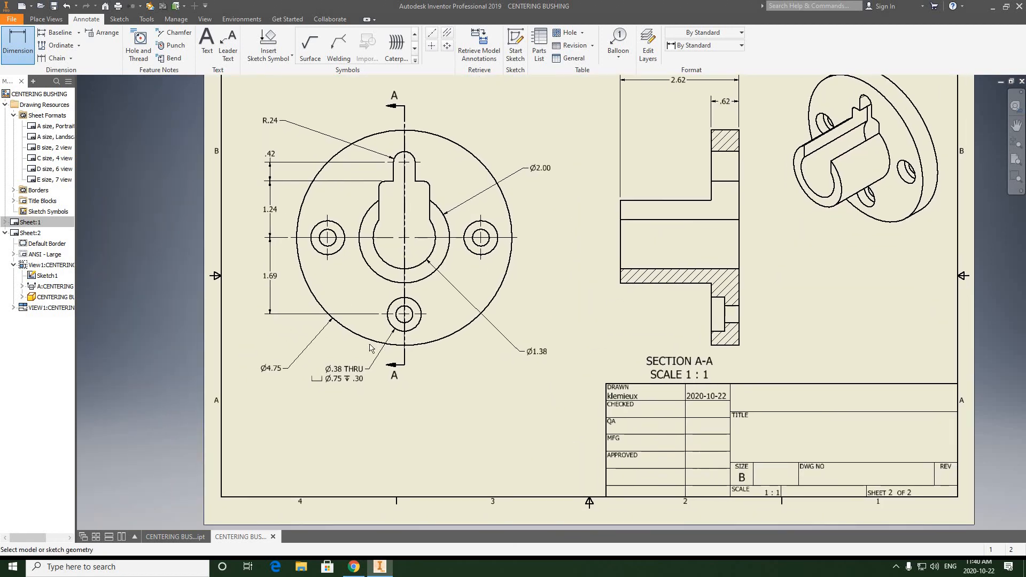
right_click(528, 260)
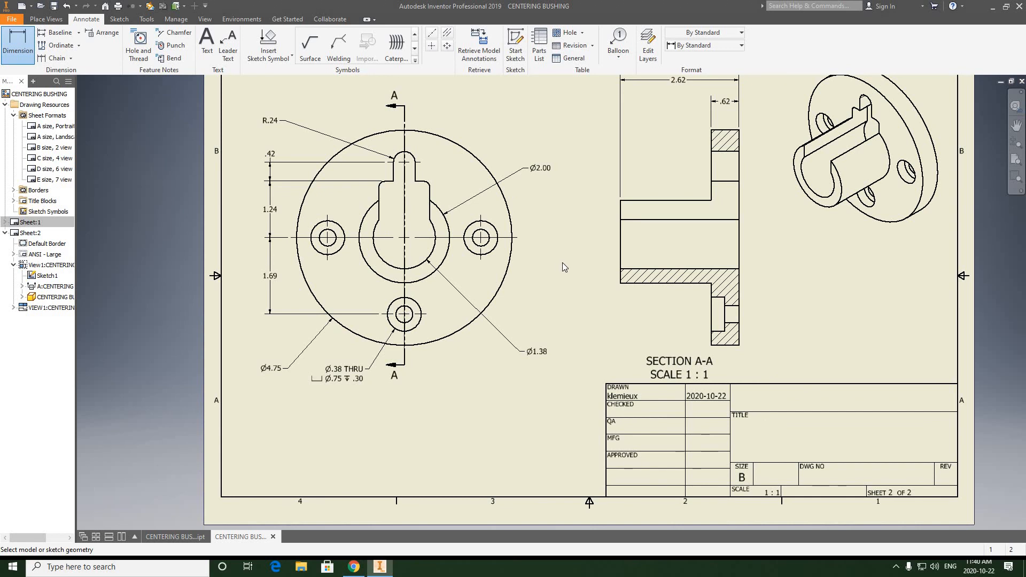
left_click(561, 260)
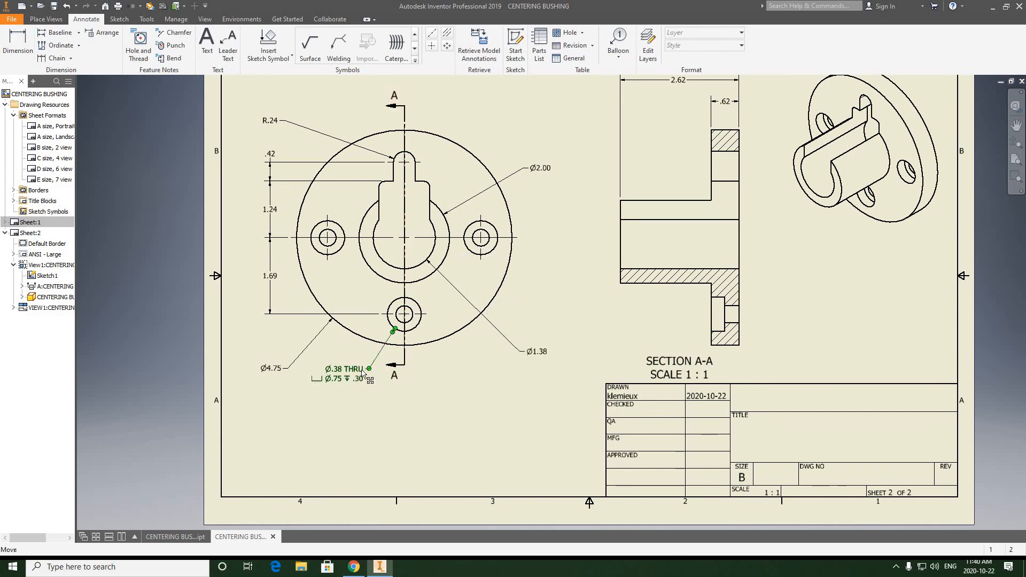
left_click_drag(362, 373, 363, 369)
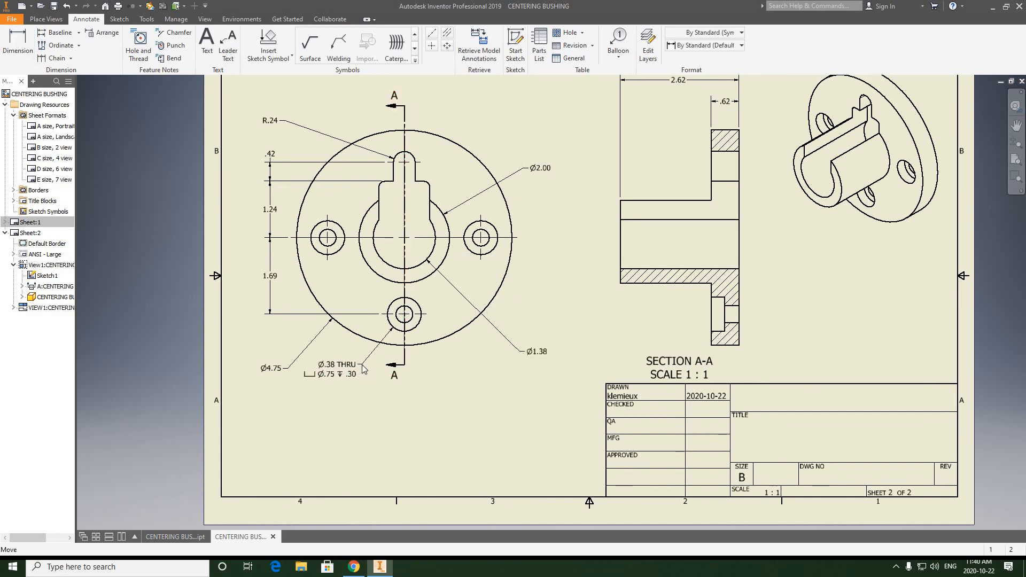
left_click(446, 392)
scroll(465, 352, "up", 3)
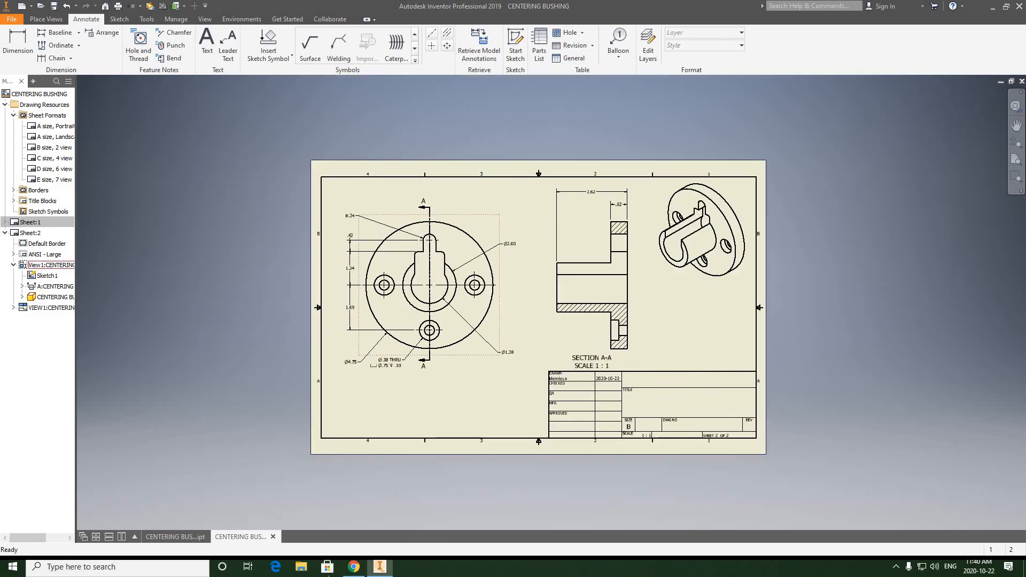
Switch to Chrome and examine the reference sheet's front view for the slot dimensions still missing from the drawing.
left_click(354, 568)
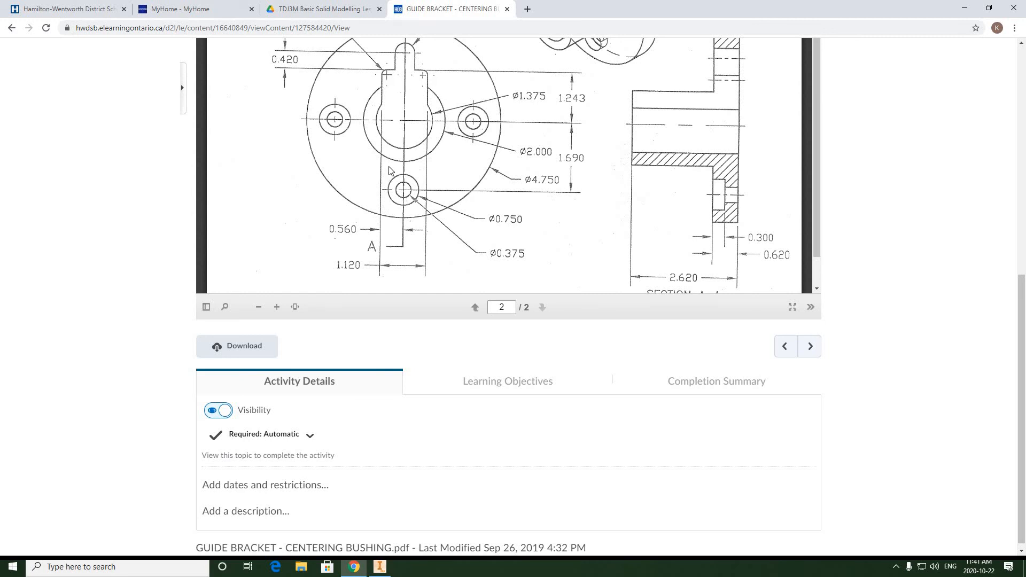
scroll(389, 171, "down", 1)
scroll(406, 144, "up", 2)
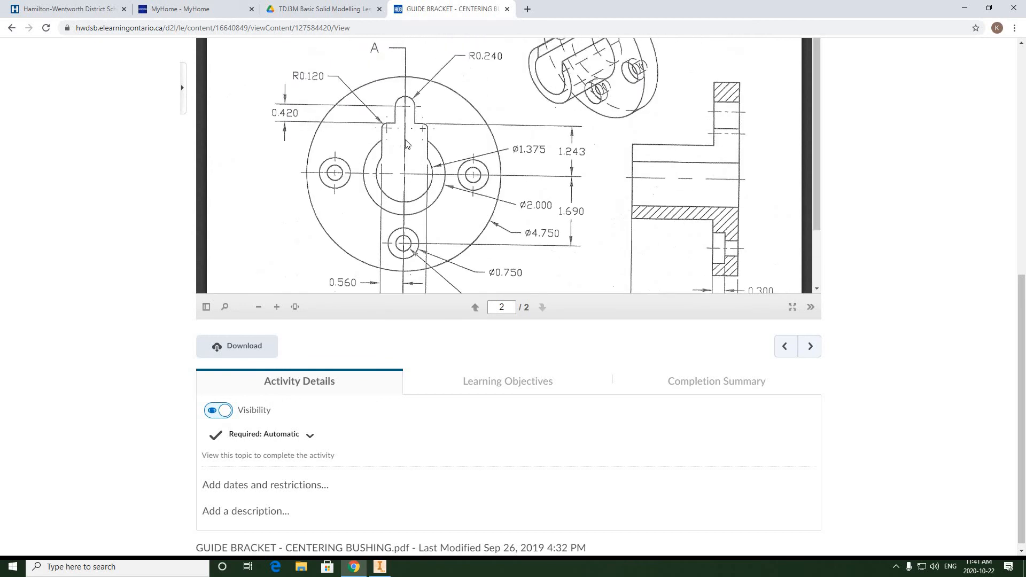
scroll(417, 144, "down", 1)
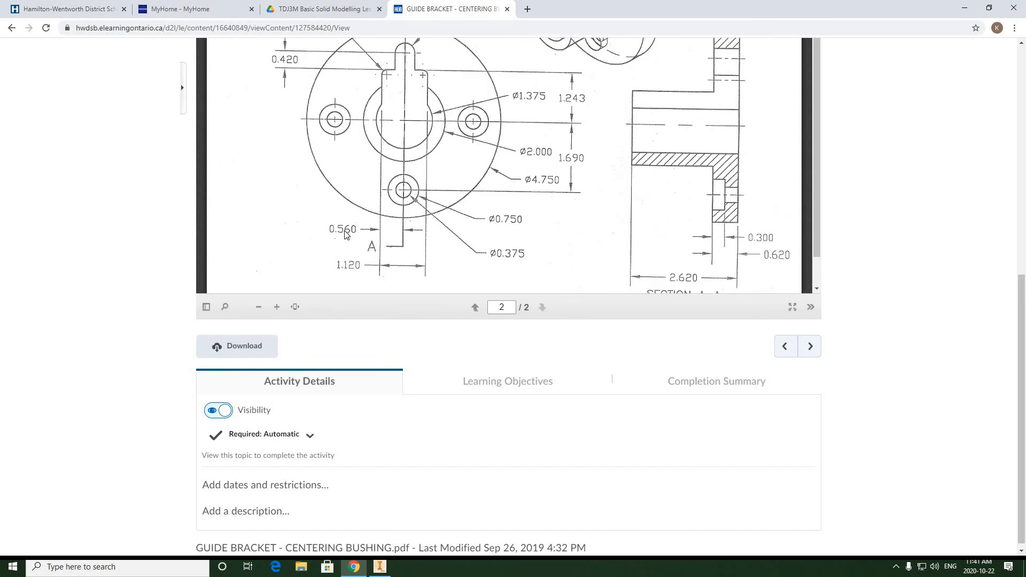
scroll(343, 246, "up", 1)
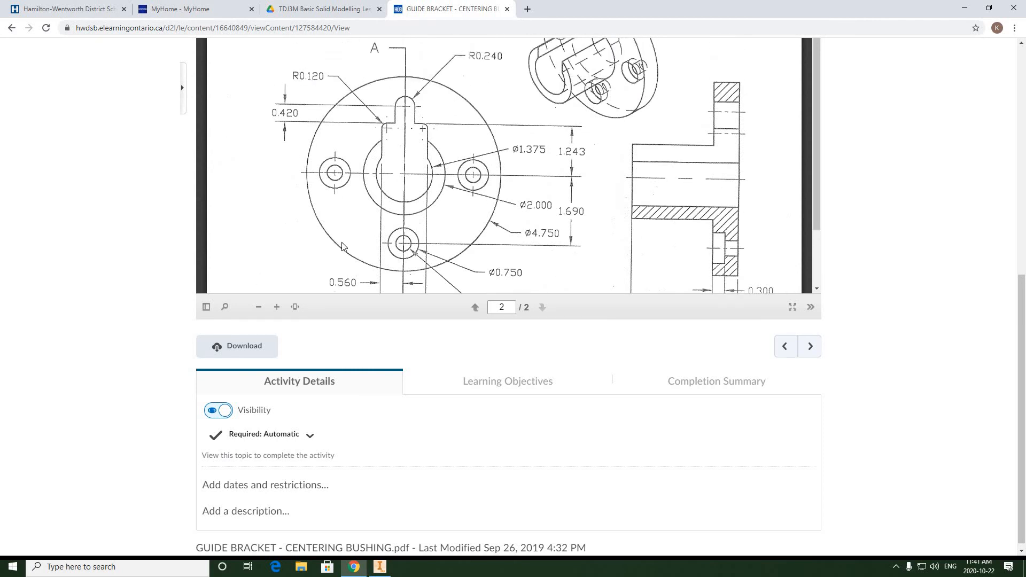
scroll(347, 246, "down", 1)
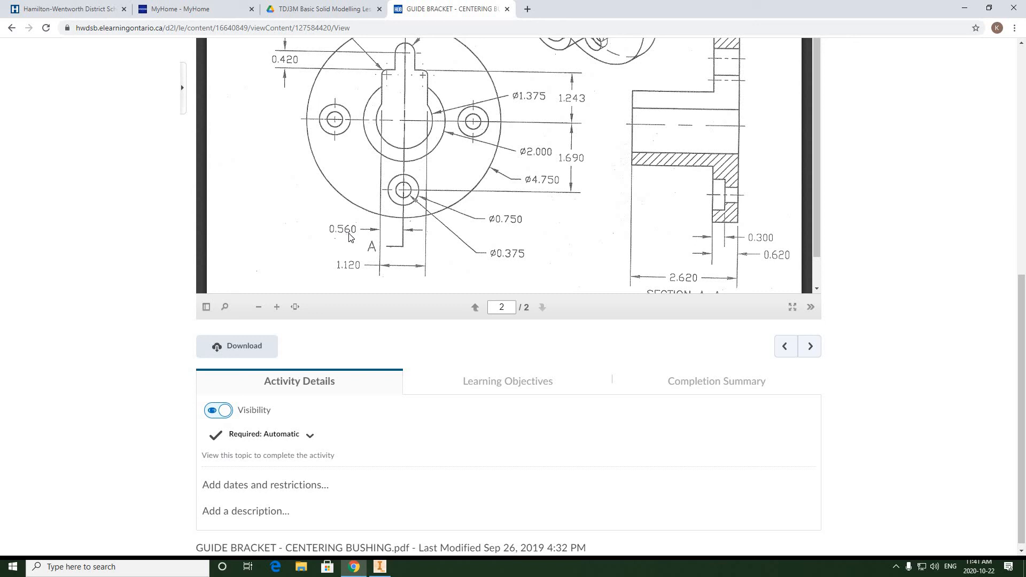
scroll(407, 81, "up", 1)
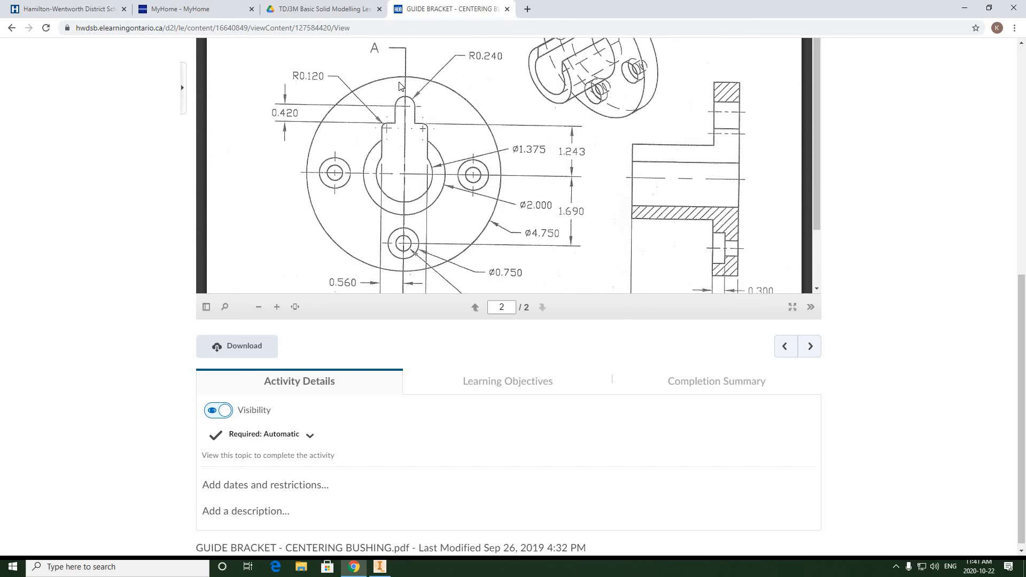
scroll(421, 225, "down", 1)
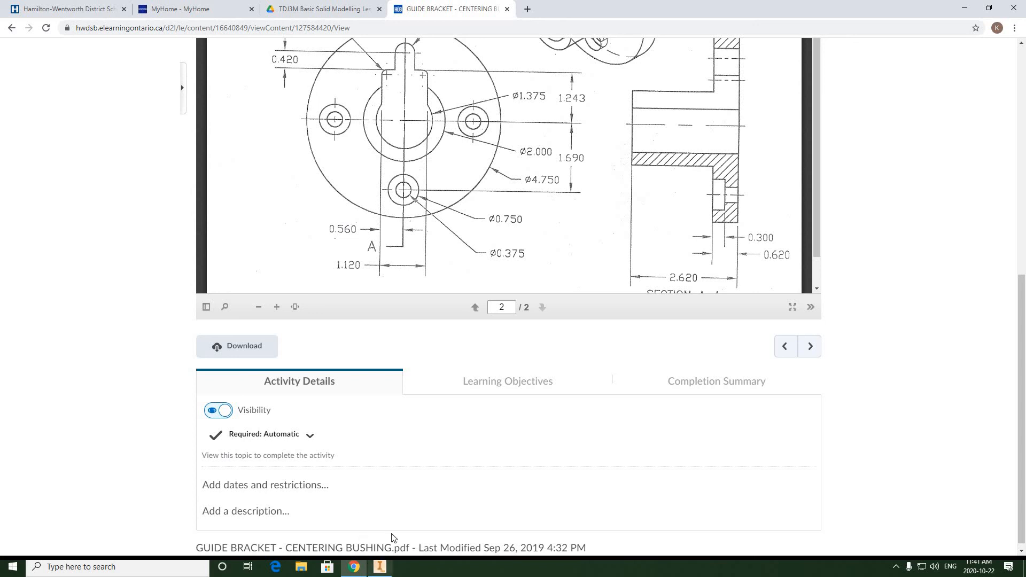
Back in Inventor, dimension the horizontal distance from the slot's right edge to the vertical centerline, placing it below the front view.
left_click(379, 566)
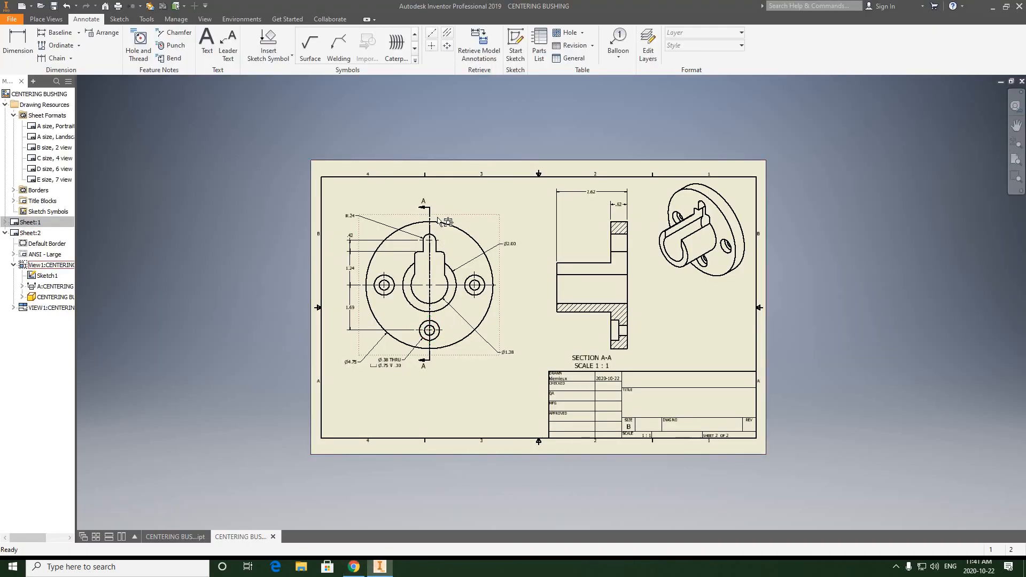
scroll(431, 247, "down", 3)
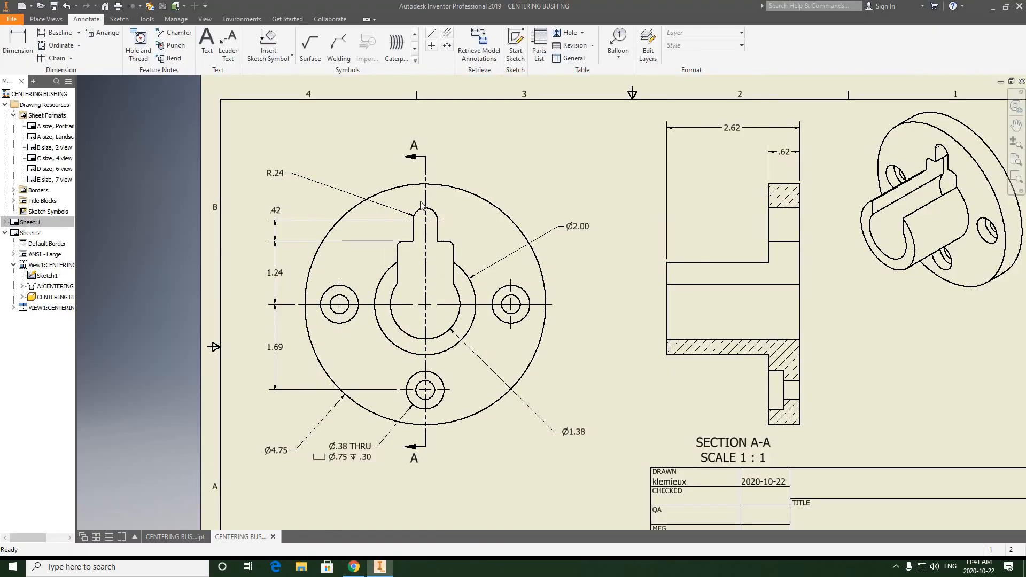
mouse_move(435, 199)
middle_mouse_down()
mouse_move(435, 209)
mouse_move(420, 167)
mouse_move(423, 182)
middle_mouse_up()
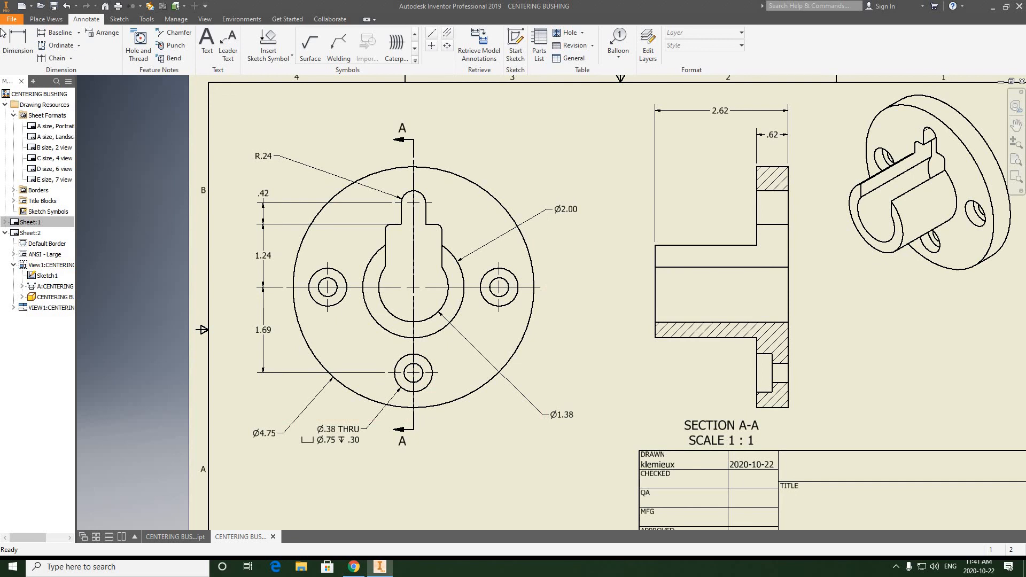
key("d")
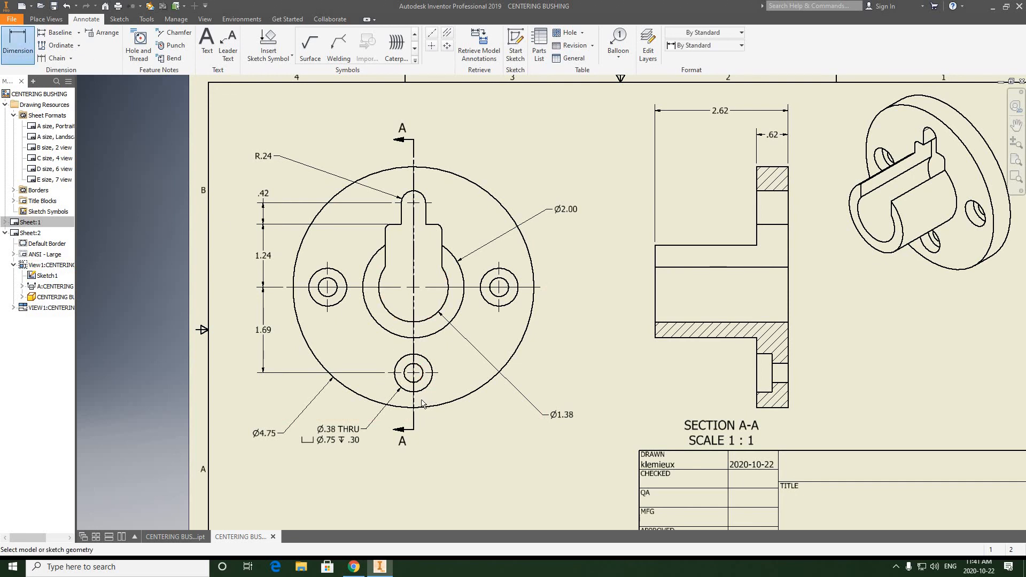
middle_click_drag(421, 347, 416, 298)
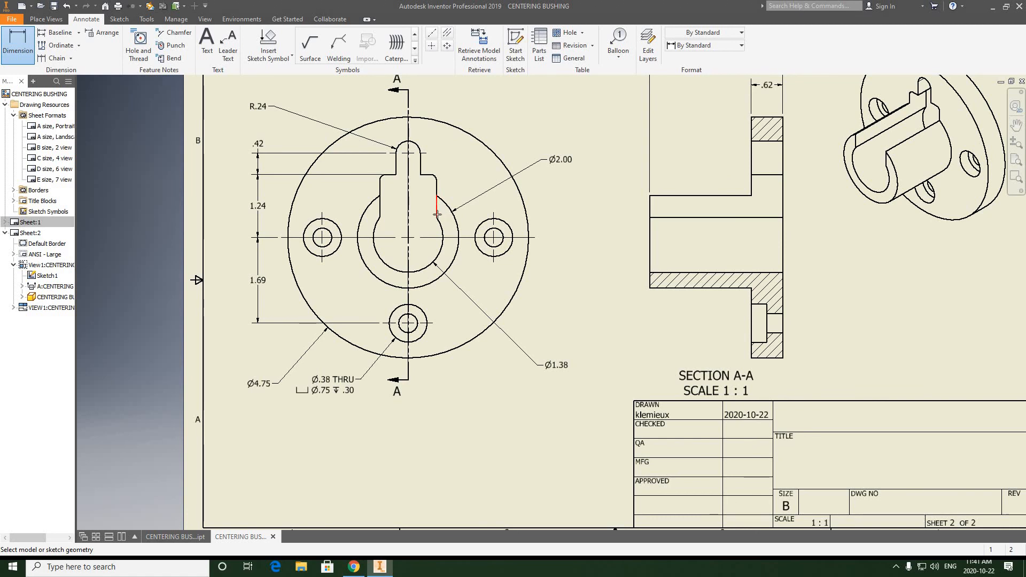
left_click(438, 209)
left_click(409, 336)
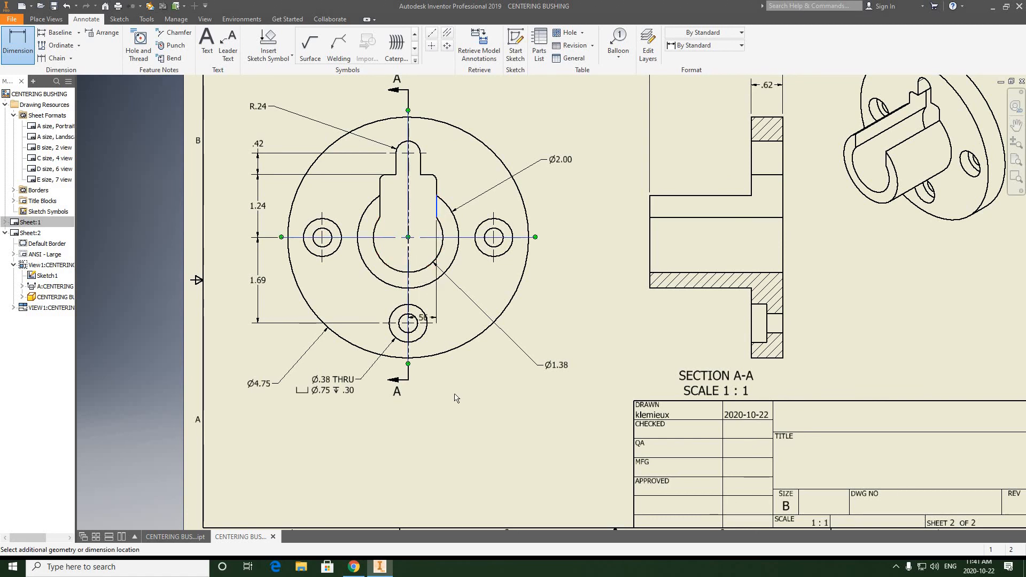
scroll(443, 407, "up", 4)
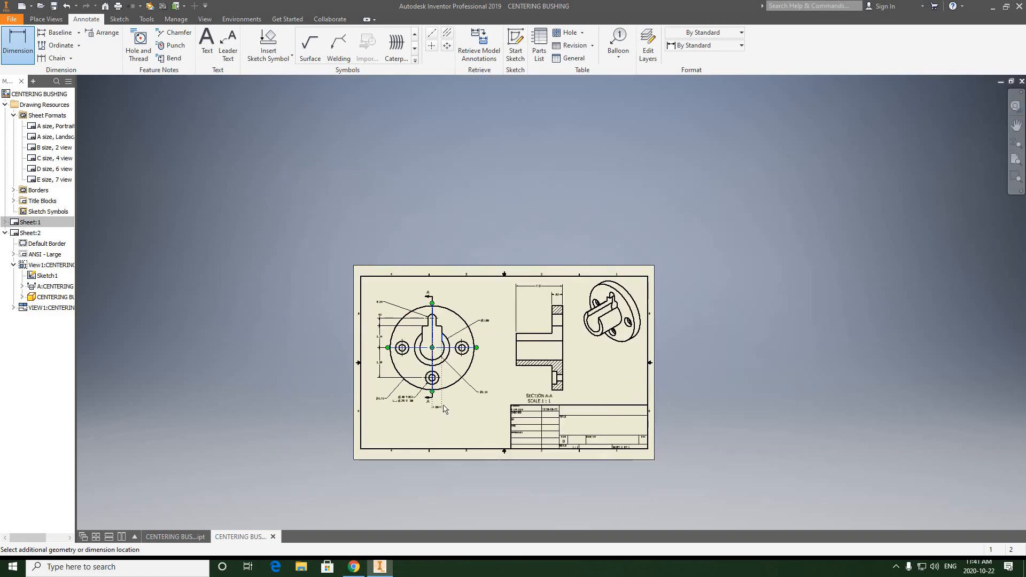
scroll(443, 406, "down", 8)
middle_click_drag(445, 402, 468, 357)
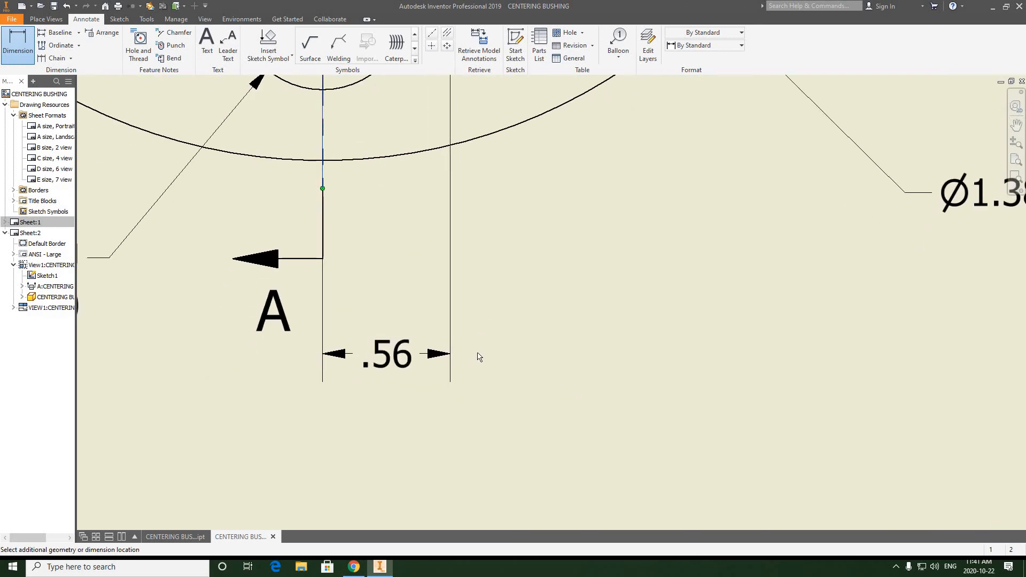
scroll(479, 357, "up", 6)
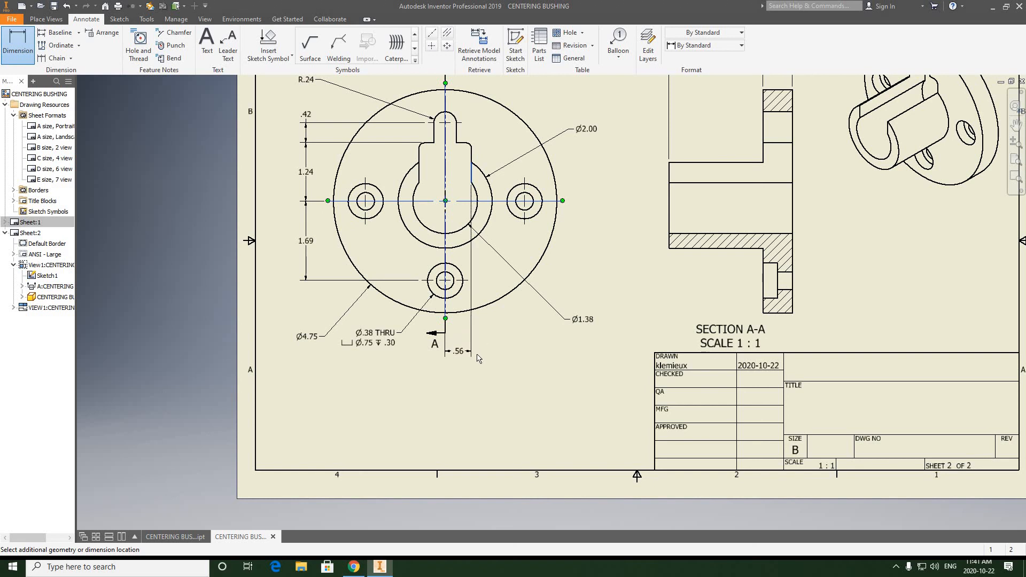
left_click(478, 359)
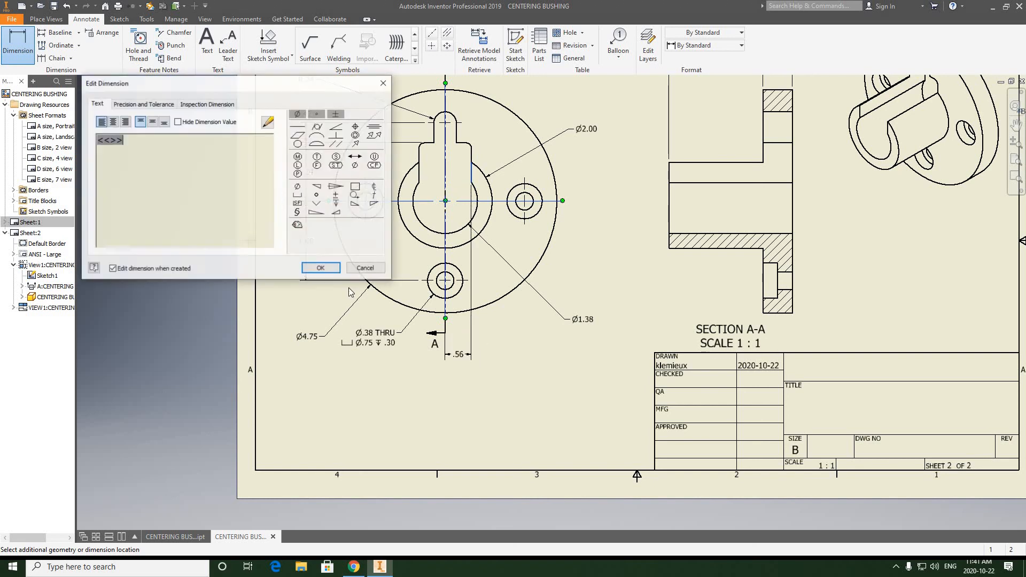
left_click(323, 268)
Inspect where the slot half-width dimension's extension line meets the lower section A arrow, and end the Dimension command.
scroll(445, 340, "up", 5)
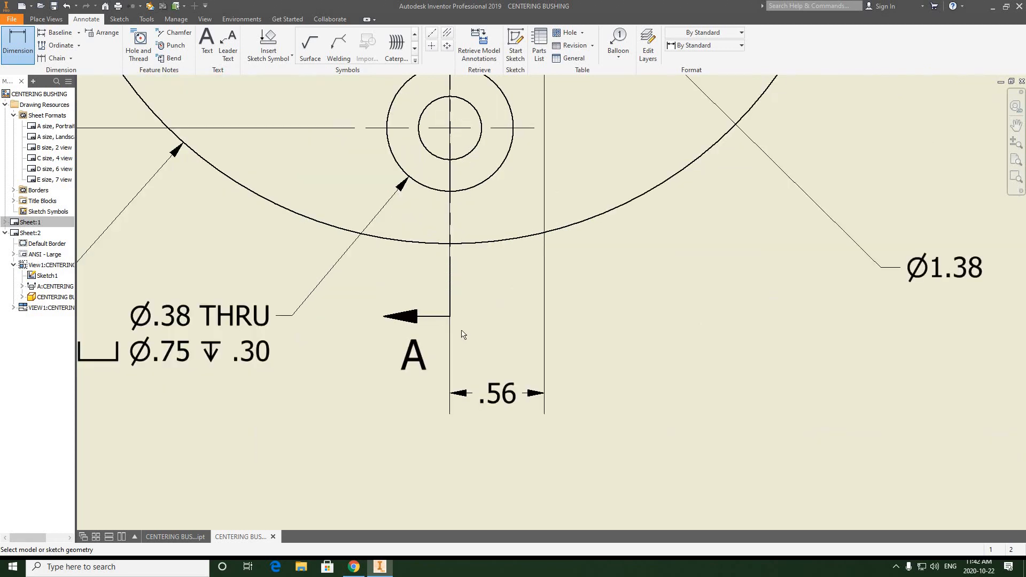
scroll(463, 334, "down", 5)
middle_click_drag(450, 231, 444, 259)
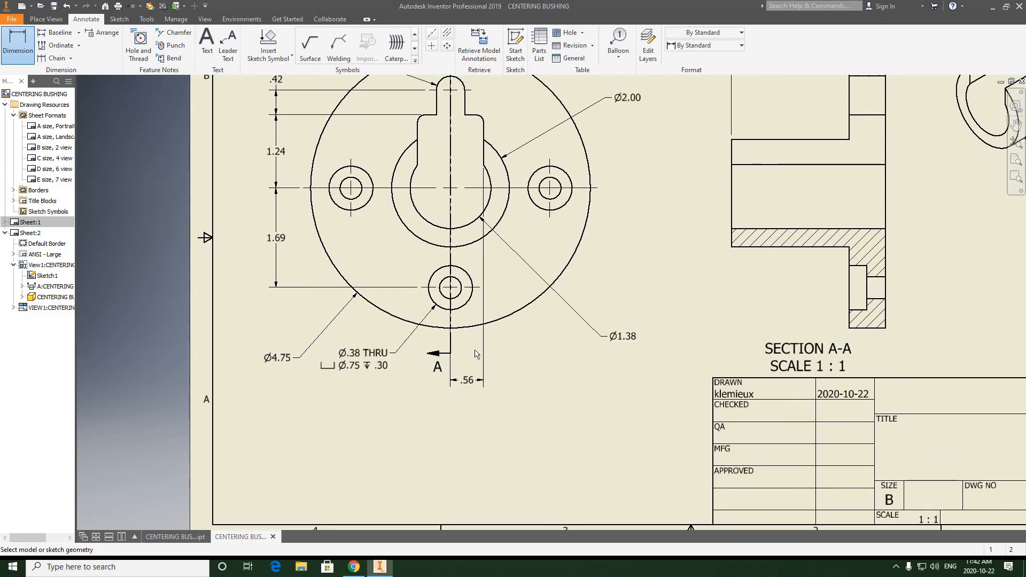
scroll(452, 359, "up", 10)
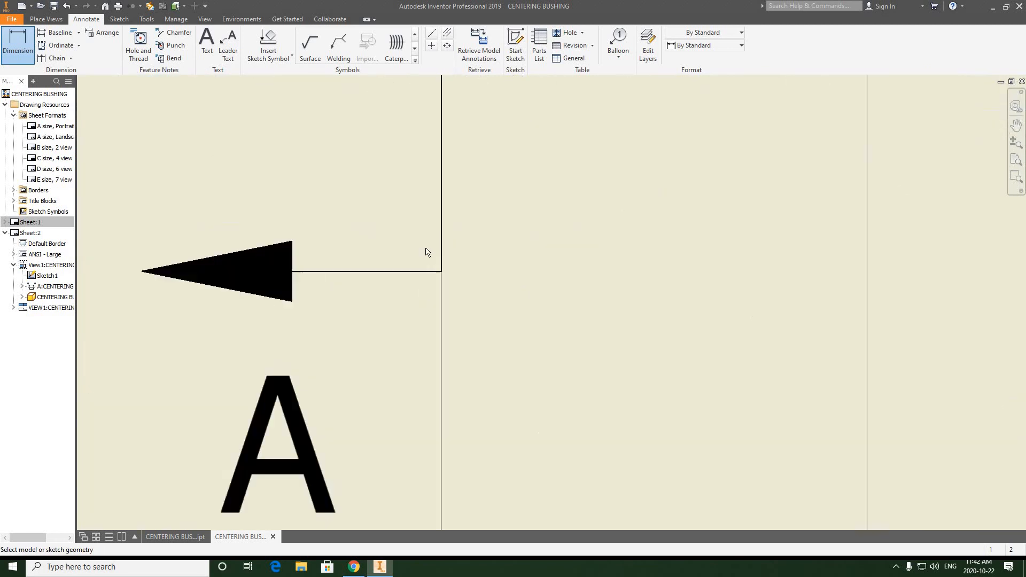
scroll(428, 238, "down", 4)
scroll(440, 244, "down", 6)
middle_click_drag(460, 96, 469, 161)
scroll(477, 120, "up", 5)
scroll(479, 152, "up", 2)
scroll(484, 161, "down", 6)
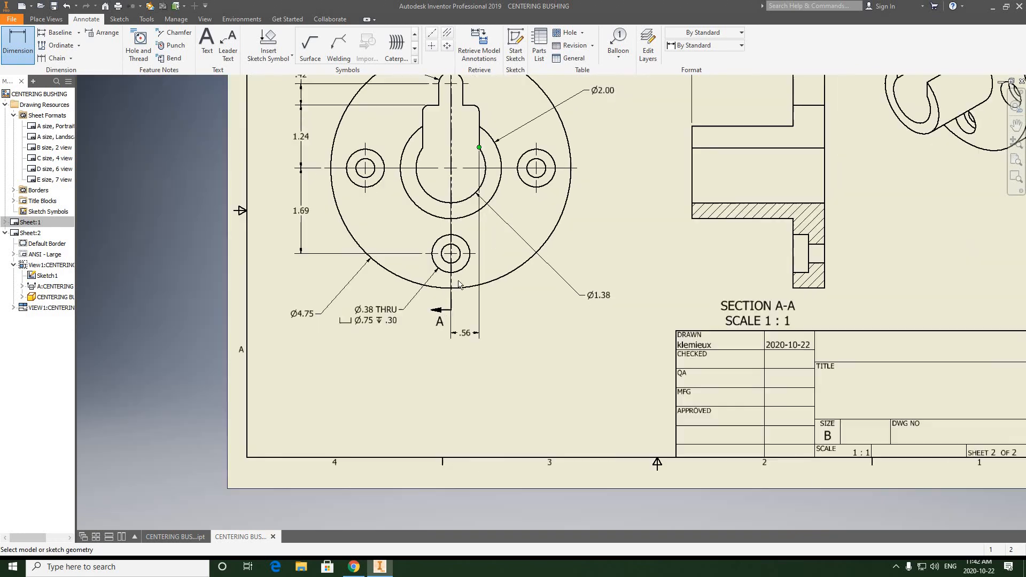
scroll(435, 316, "up", 6)
scroll(434, 316, "up", 2)
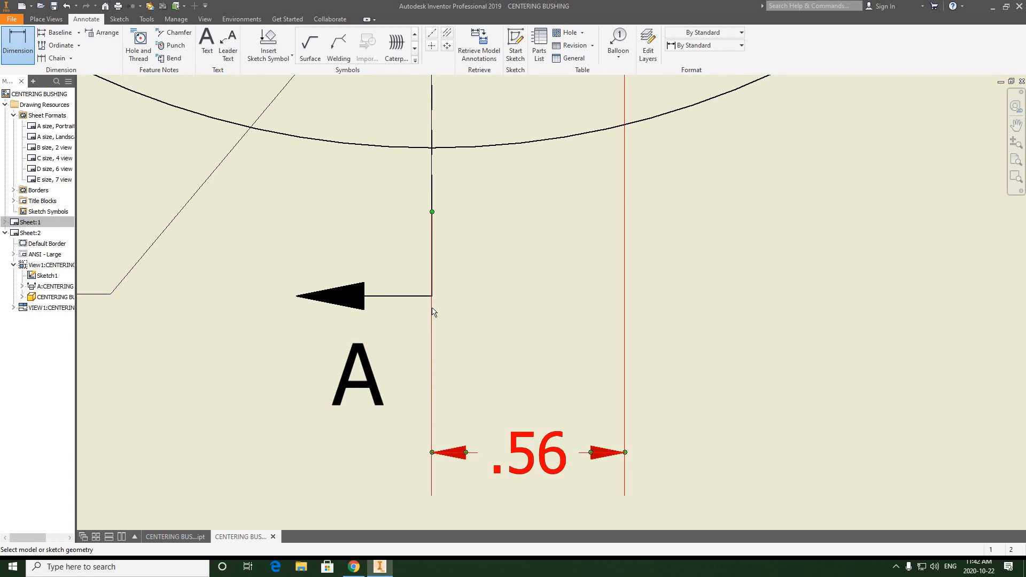
scroll(433, 311, "down", 5)
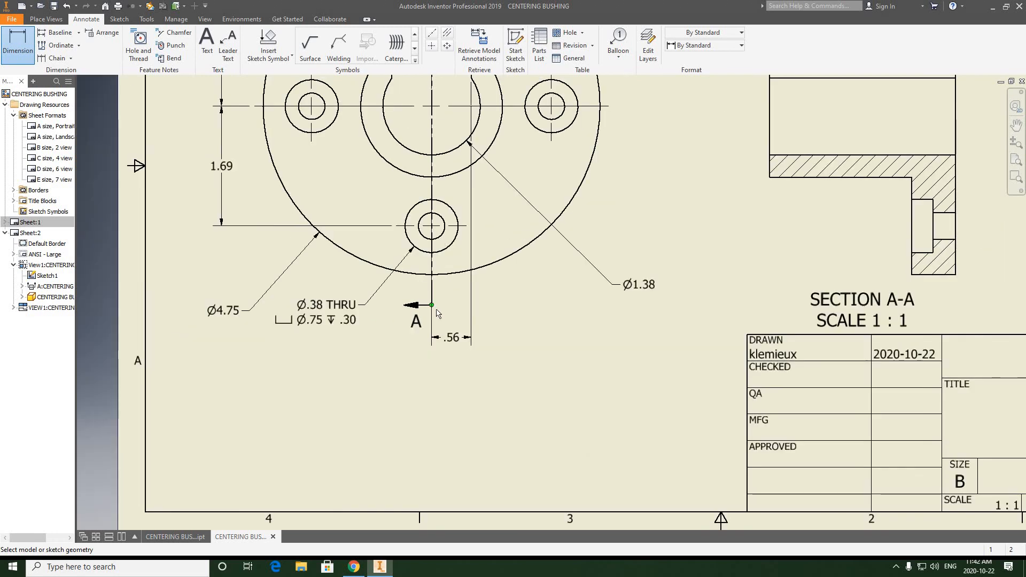
right_click(550, 299)
left_click(498, 299)
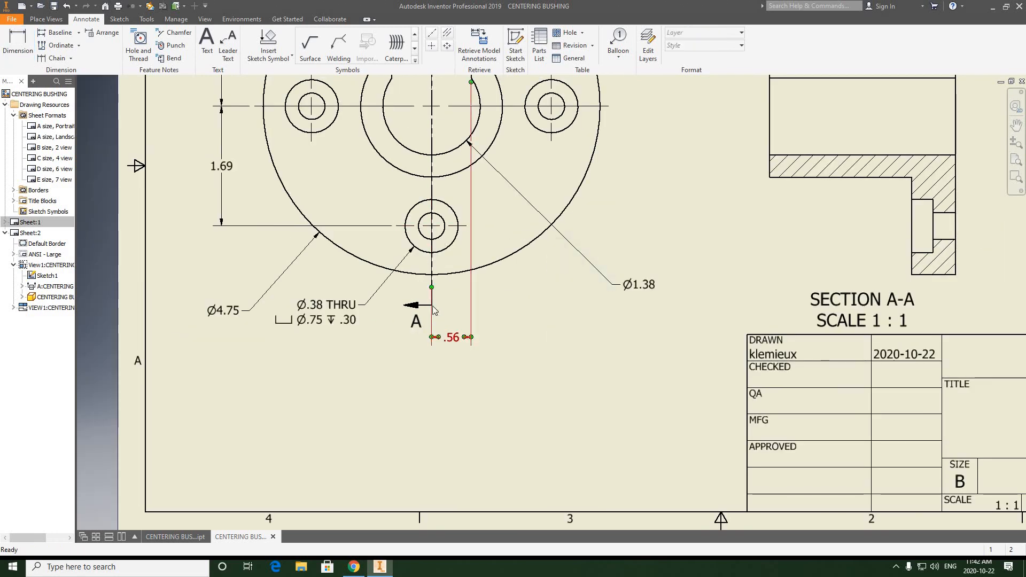
Shorten the slot half-width dimension's left extension line so it starts just below the lower section A arrow.
left_click(432, 304)
key("Escape")
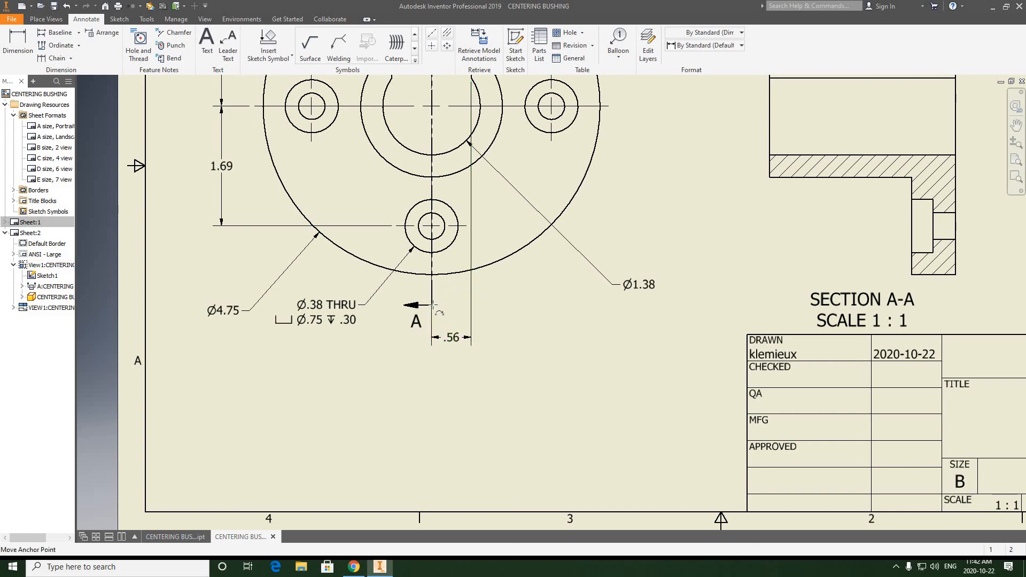
scroll(444, 299, "up", 5)
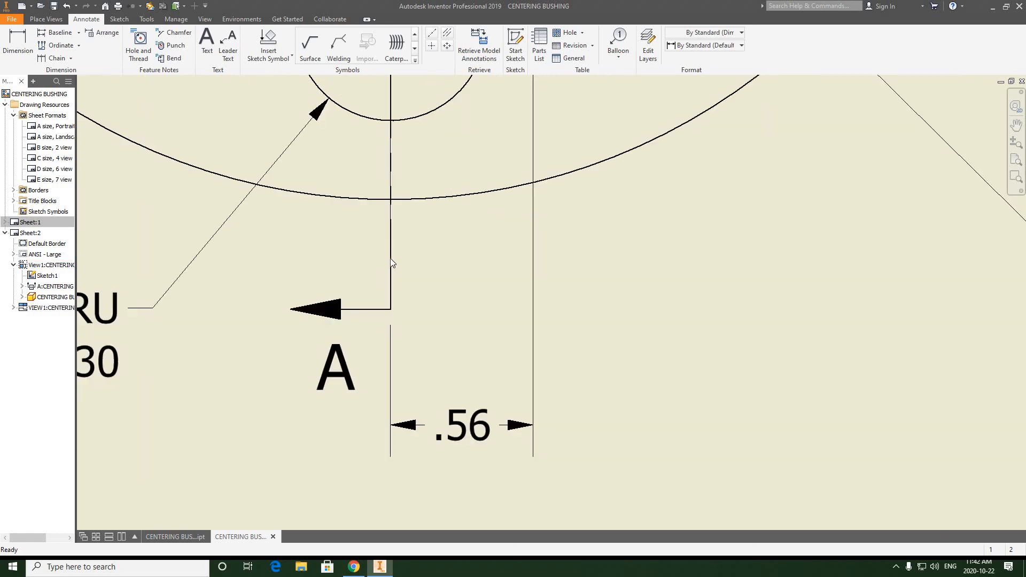
left_click_drag(432, 290, 432, 290)
left_click_drag(391, 230, 392, 231)
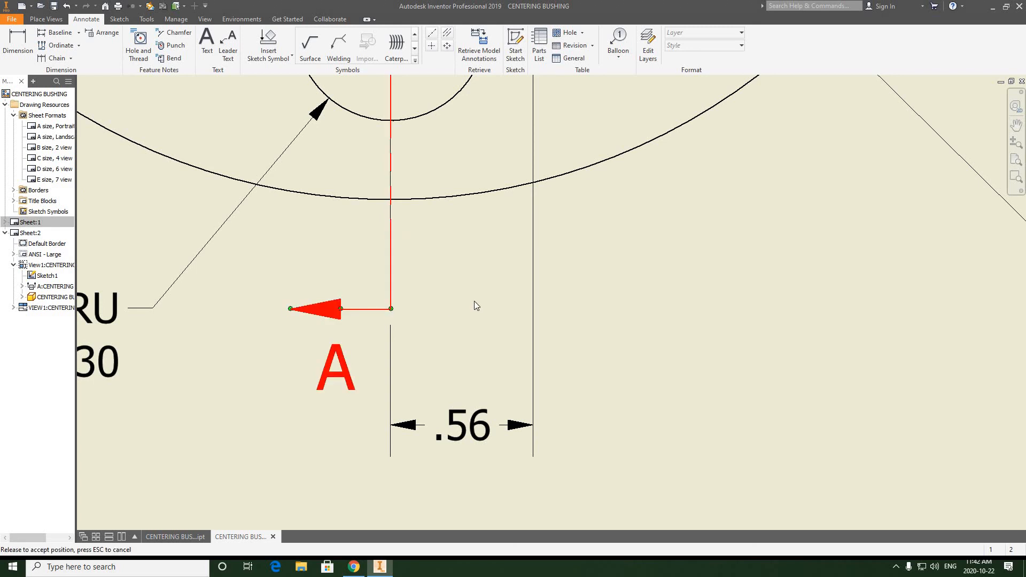
Move the slot half-width dimension slightly farther down below the front view, clear of the section letter A.
scroll(474, 303, "down", 5)
scroll(421, 324, "up", 4)
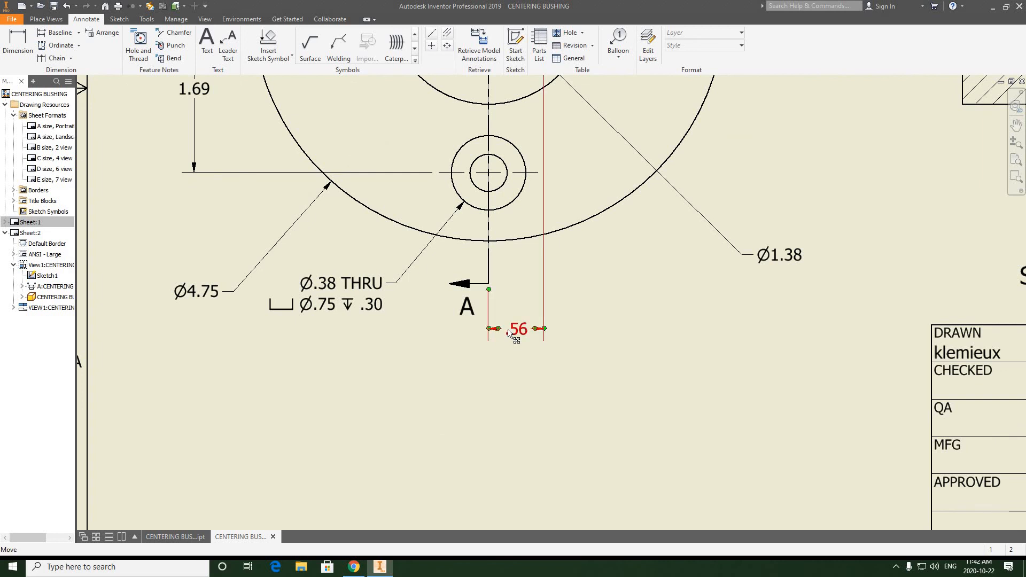
scroll(479, 320, "down", 3)
scroll(475, 324, "down", 5)
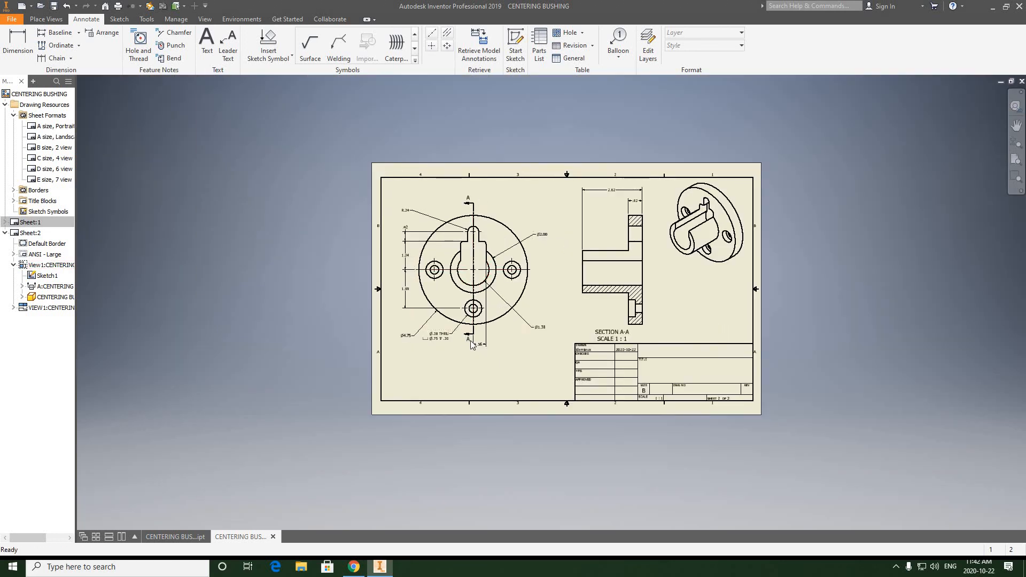
scroll(480, 347, "up", 5)
scroll(499, 353, "up", 2)
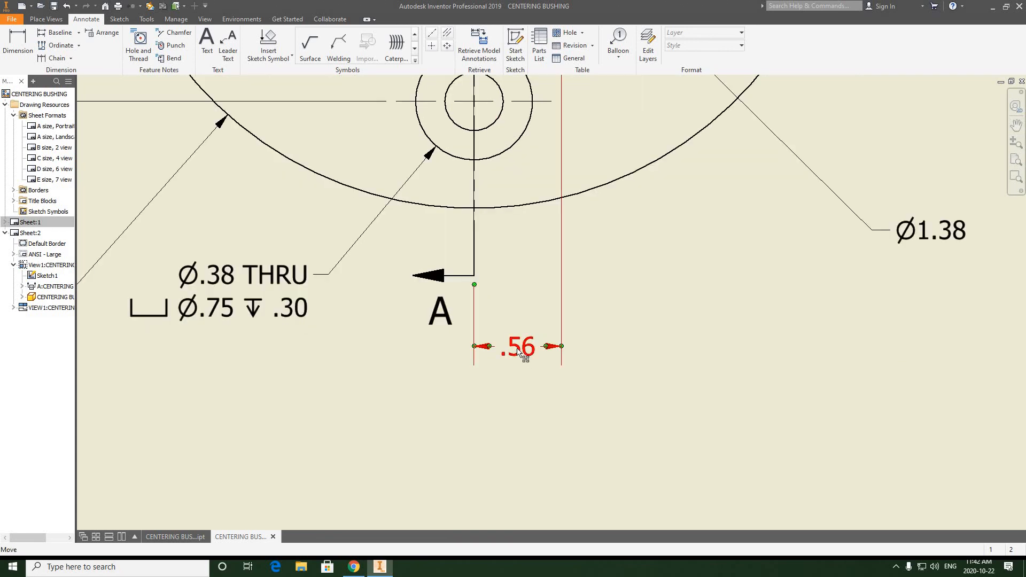
left_click_drag(521, 351, 522, 378)
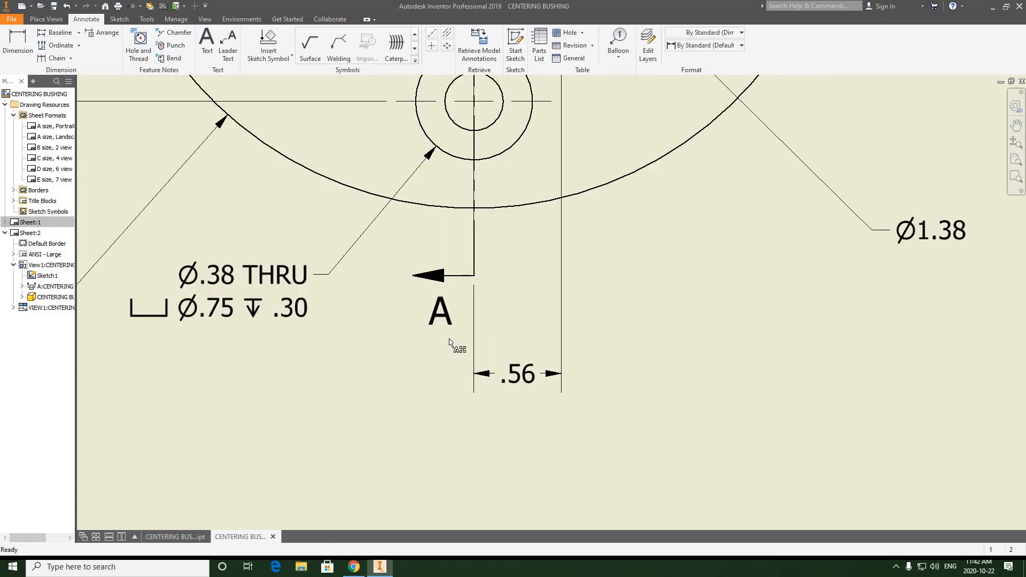
Move the counterbored hole note down and left of the section arrow, and lower the outer diameter dimension level with it.
scroll(393, 347, "down", 5)
scroll(399, 360, "up", 3)
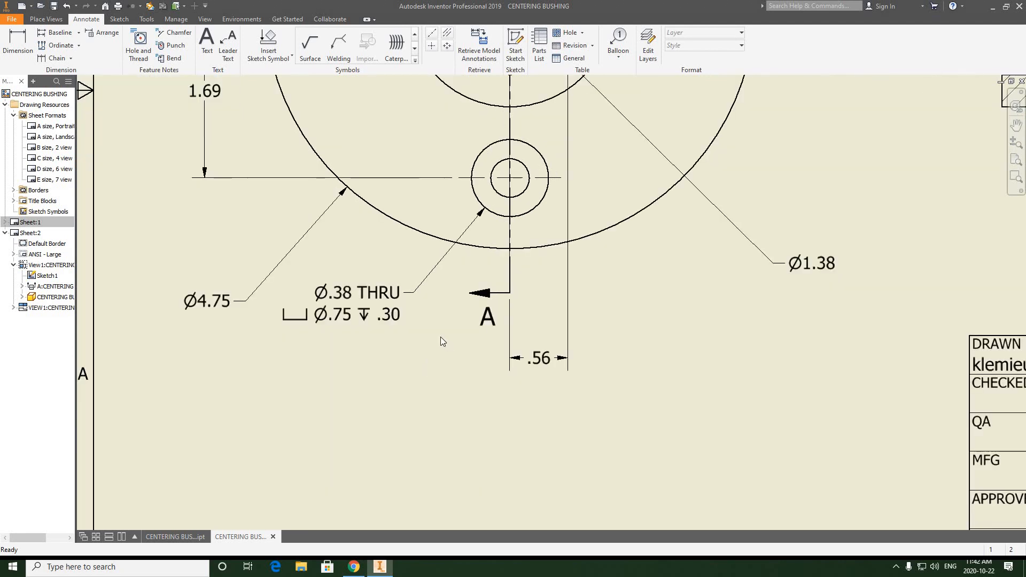
scroll(440, 338, "down", 3)
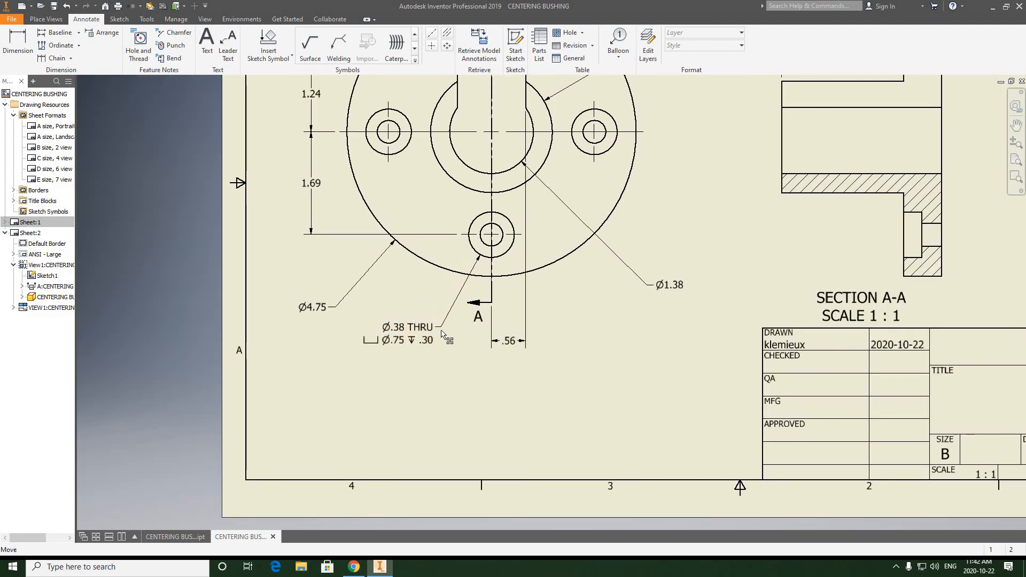
left_click_drag(440, 331, 434, 330)
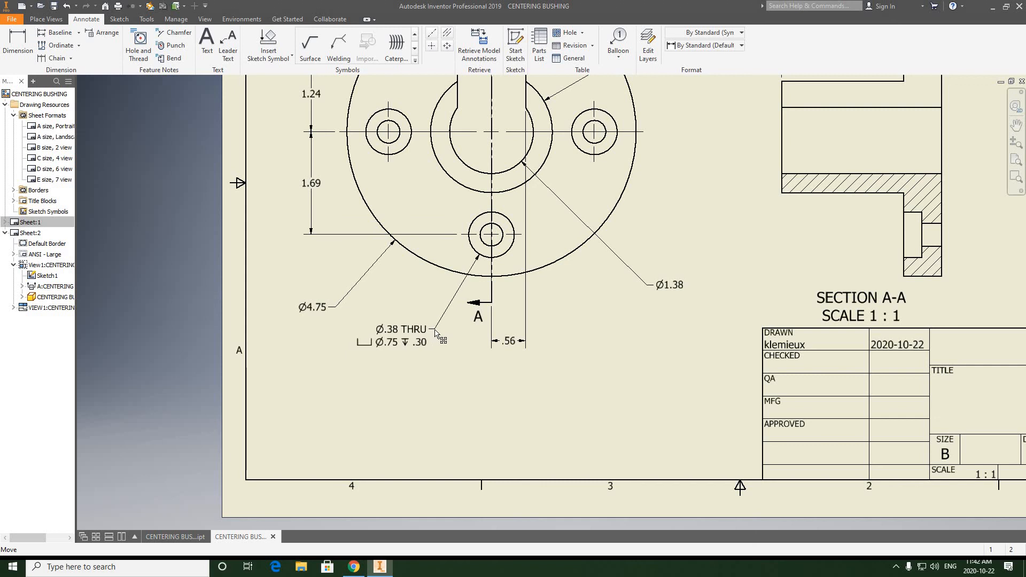
left_click_drag(337, 308, 327, 332)
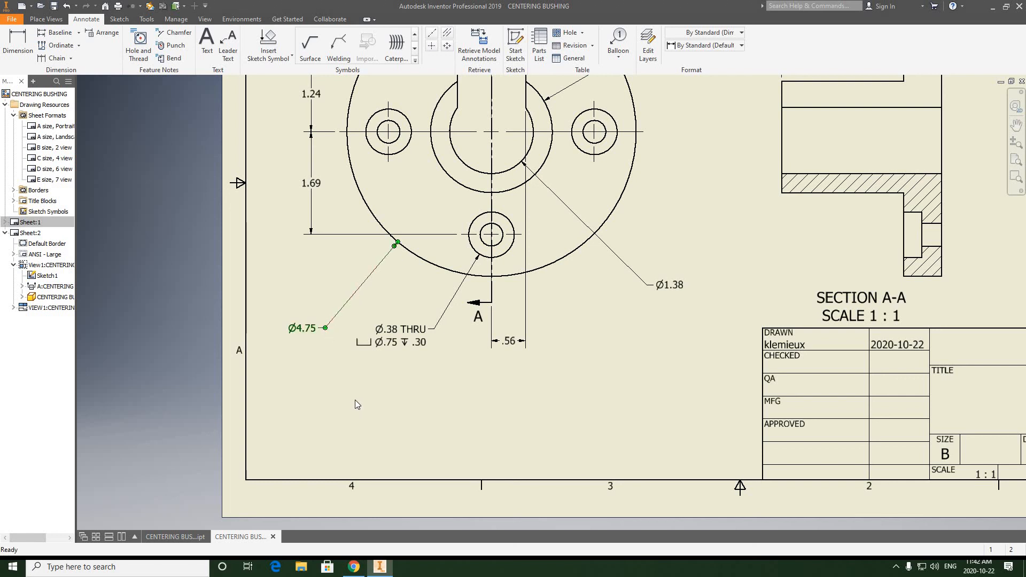
Review the dimension layout on the whole sheet and compare its decimal places with the reference sheet in Chrome, returning to Inventor.
scroll(369, 388, "down", 5)
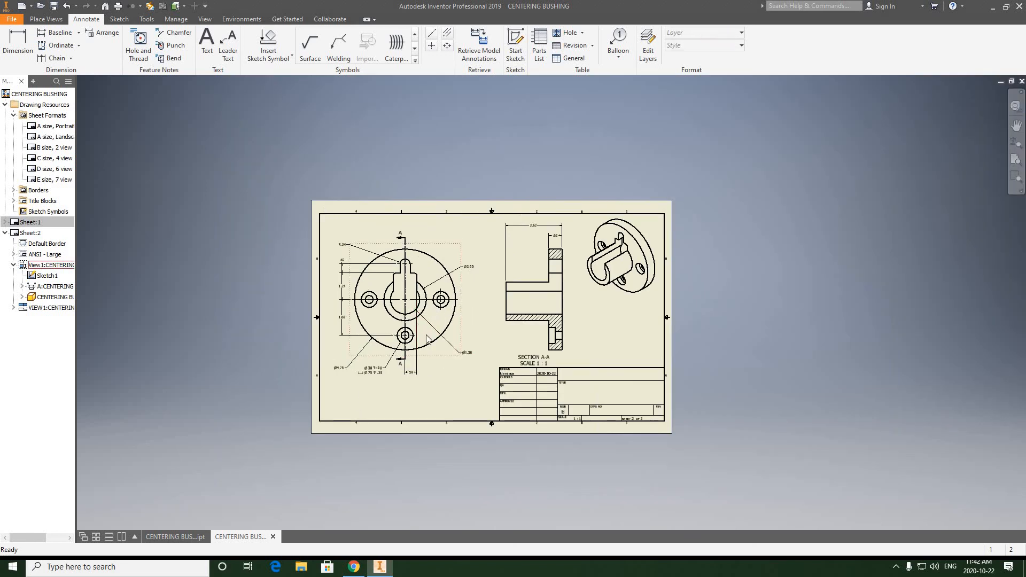
scroll(427, 339, "up", 3)
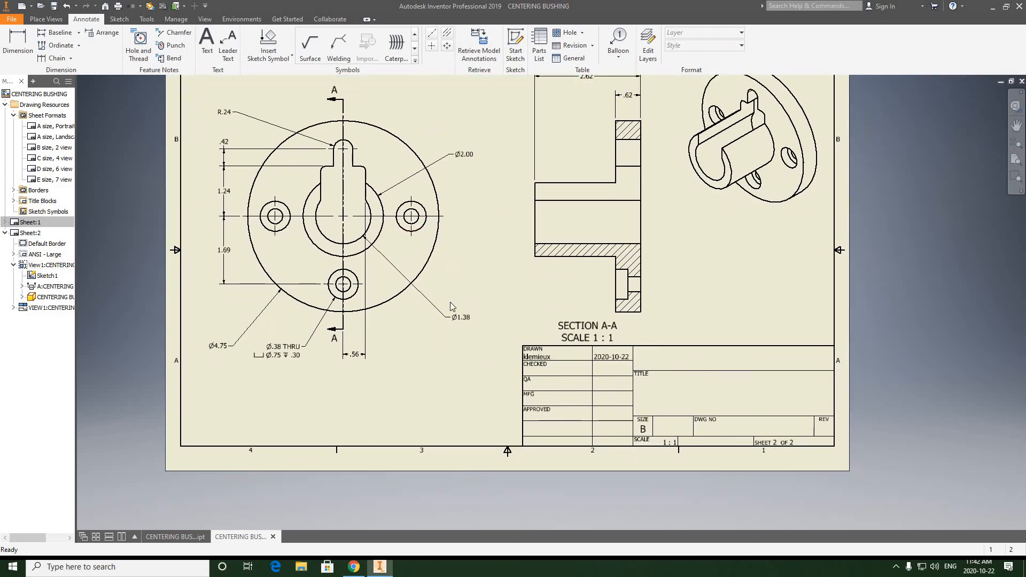
middle_click_drag(453, 306, 510, 257)
scroll(309, 306, "up", 3)
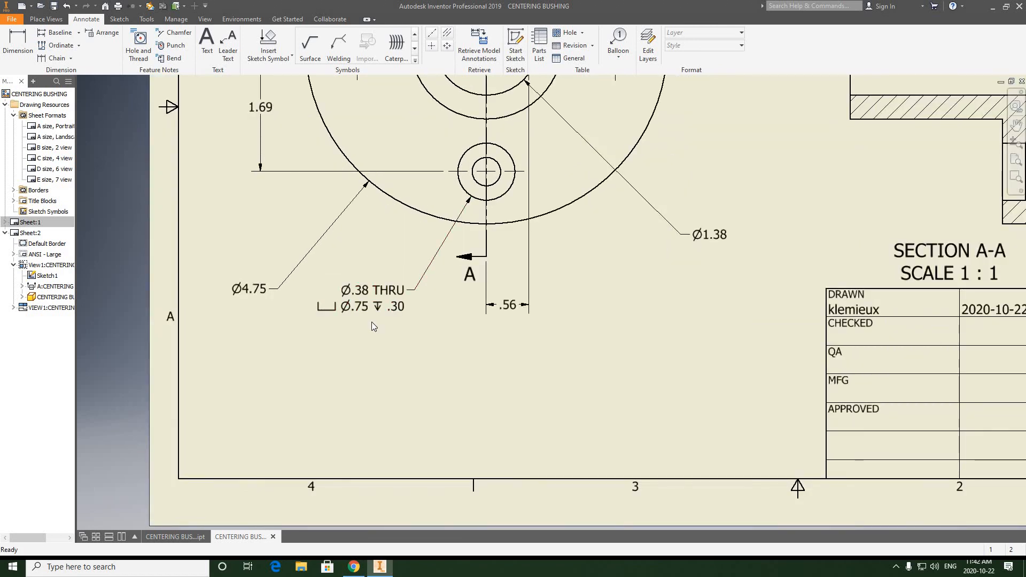
scroll(371, 322, "down", 3)
scroll(423, 354, "up", 1)
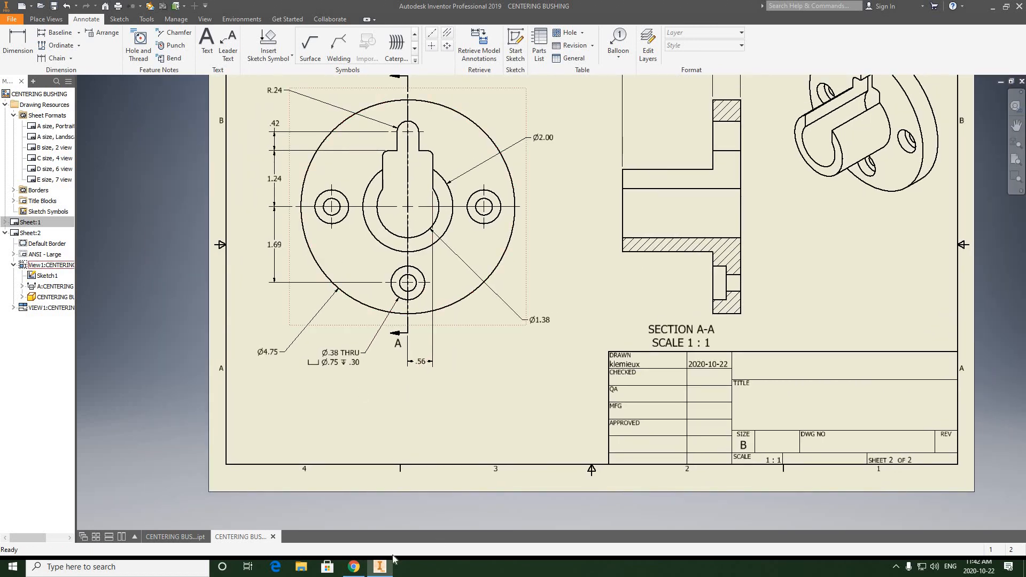
left_click(354, 567)
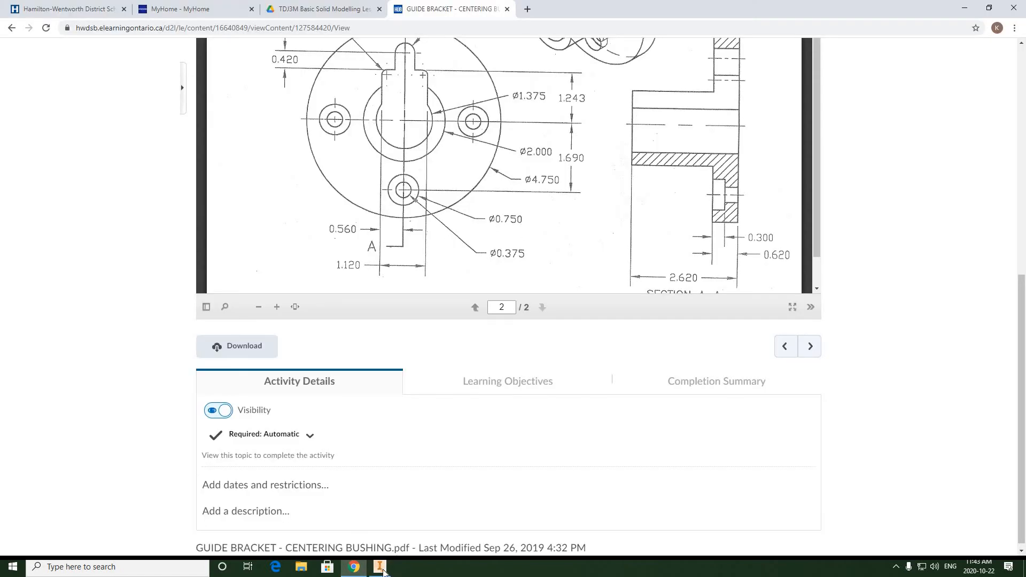
left_click(381, 567)
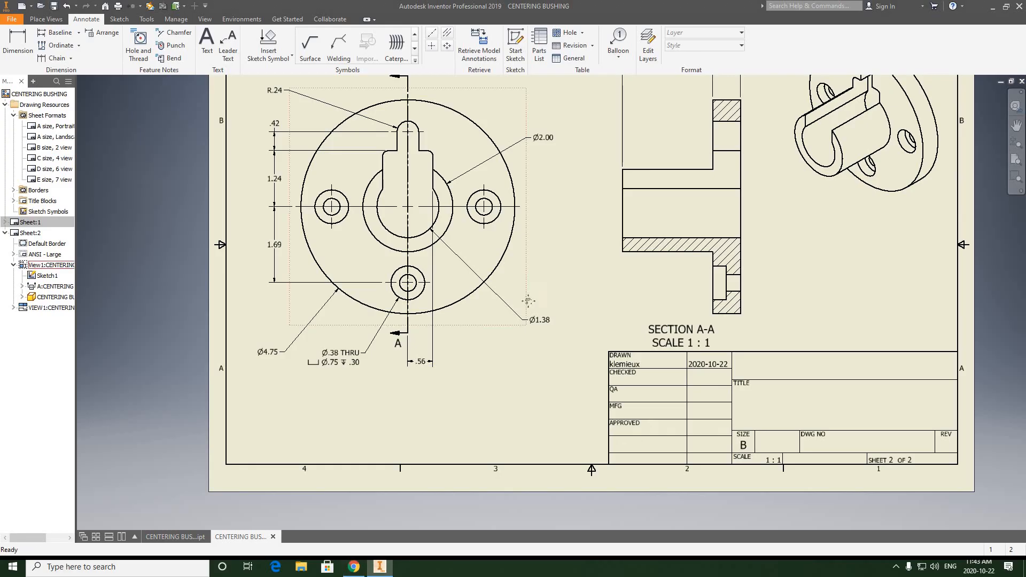
Set the linear precision of the Default (ANSI) dimension style to three decimal places (3.123) and save the style.
scroll(518, 231, "down", 2)
middle_click_drag(518, 227, 581, 213)
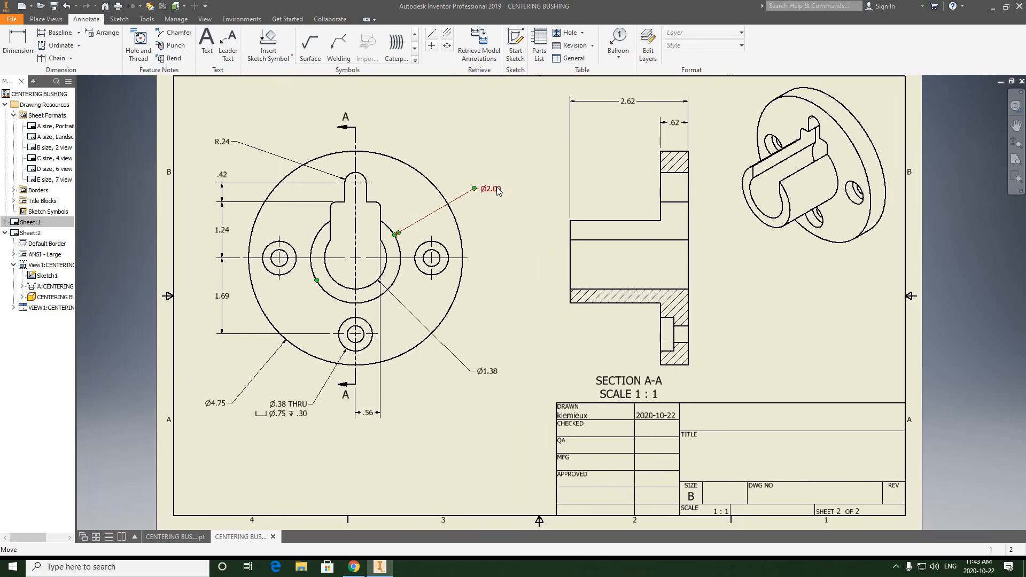
right_click(496, 188)
left_click(495, 187)
right_click(494, 188)
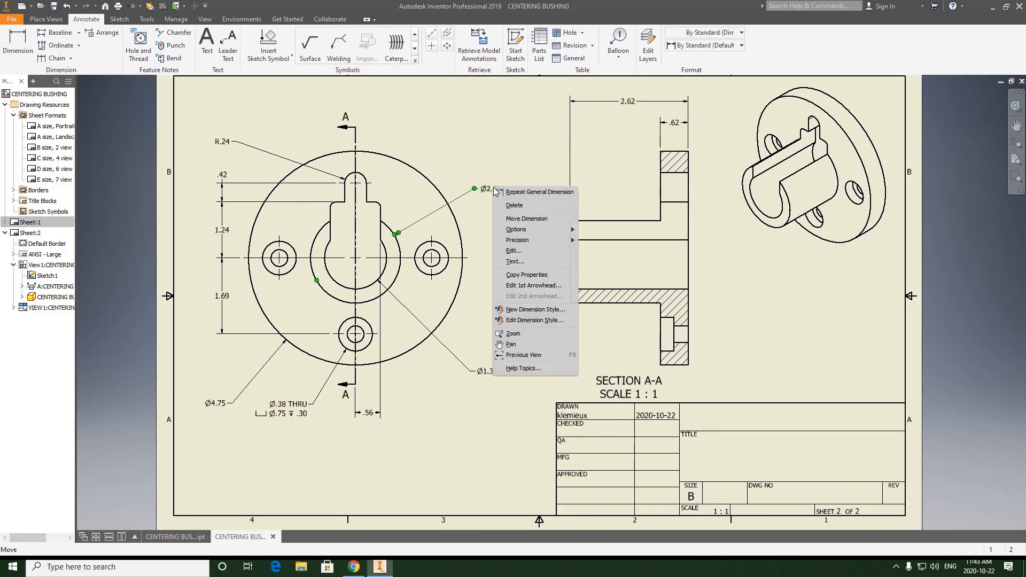
left_click(520, 321)
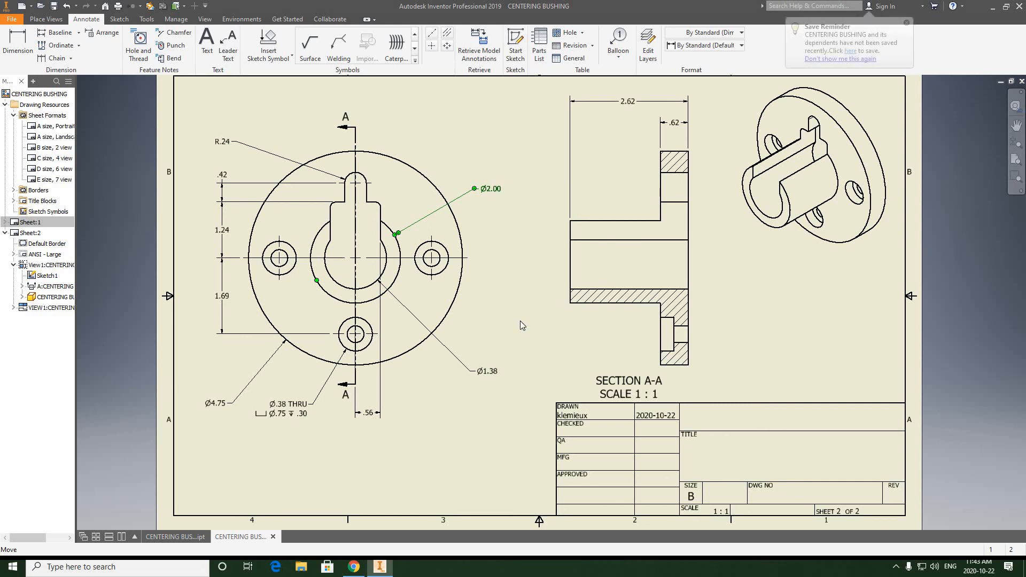
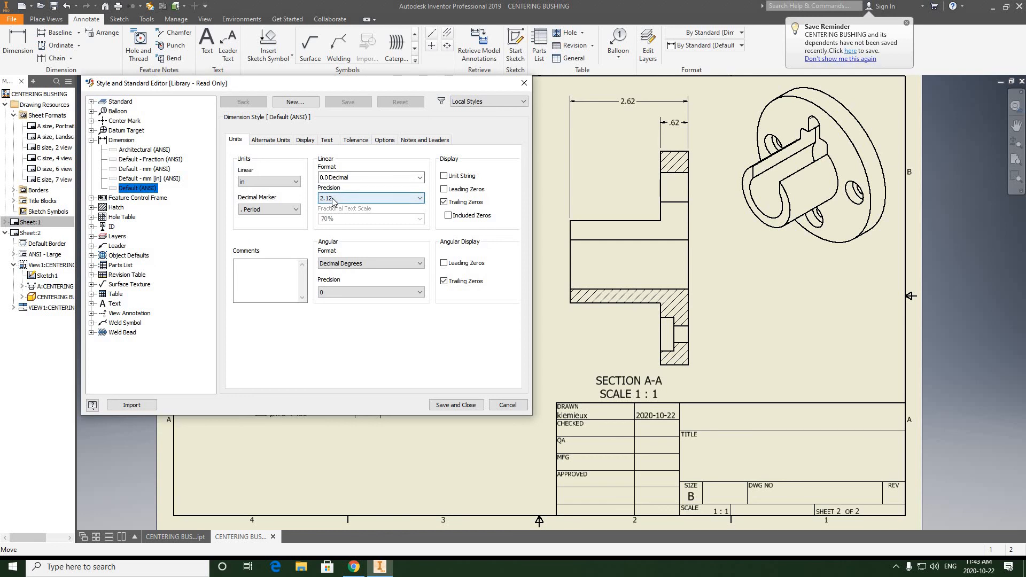
left_click(420, 198)
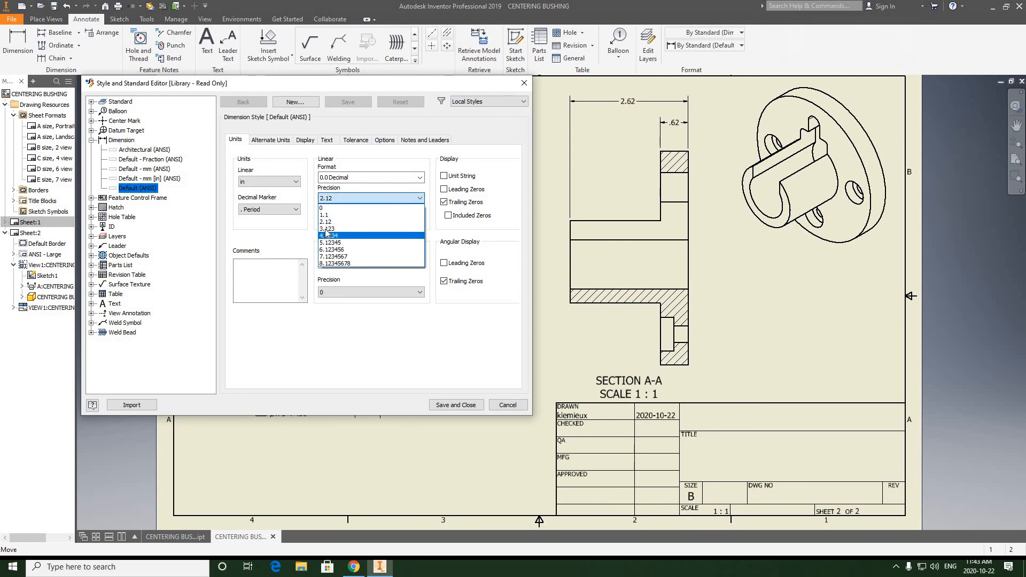
left_click(407, 228)
left_click(455, 404)
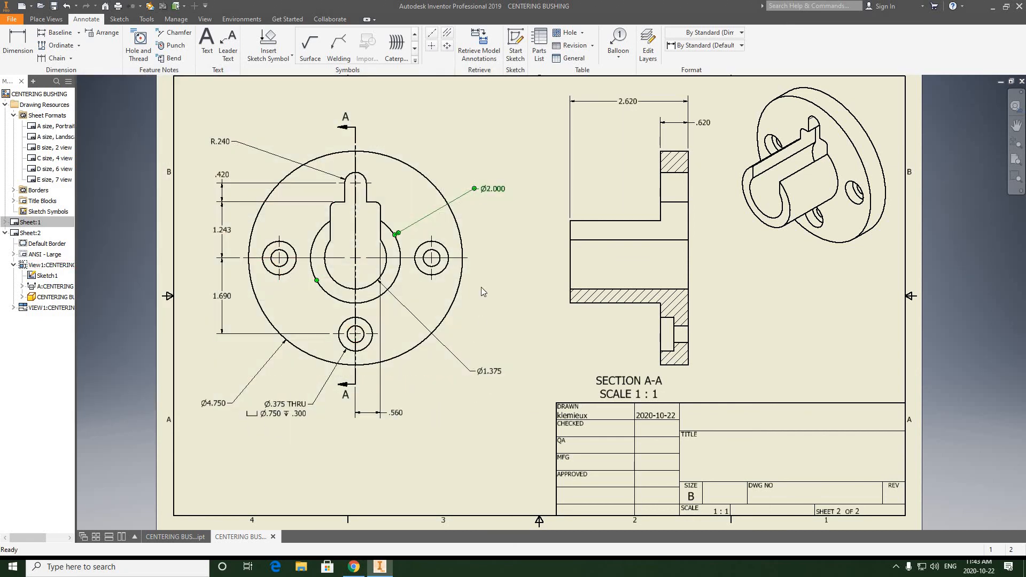
Compare the section A-A dimensions on the reference sheet in Chrome with the drawing, and clear the dimension selection back in Inventor.
left_click(353, 566)
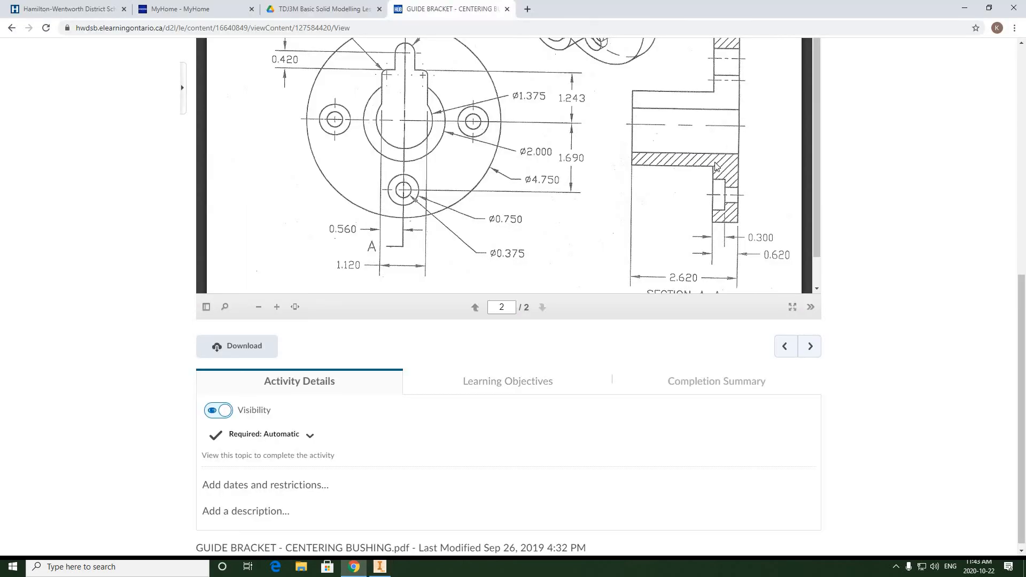
scroll(750, 261, "up", 2)
scroll(750, 260, "down", 2)
scroll(733, 240, "down", 1)
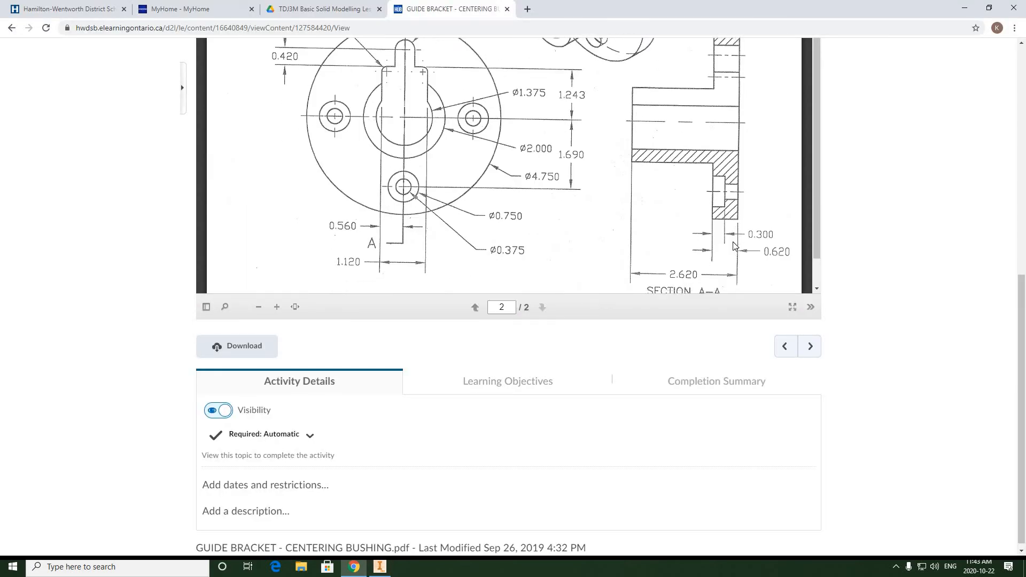
scroll(606, 222, "up", 1)
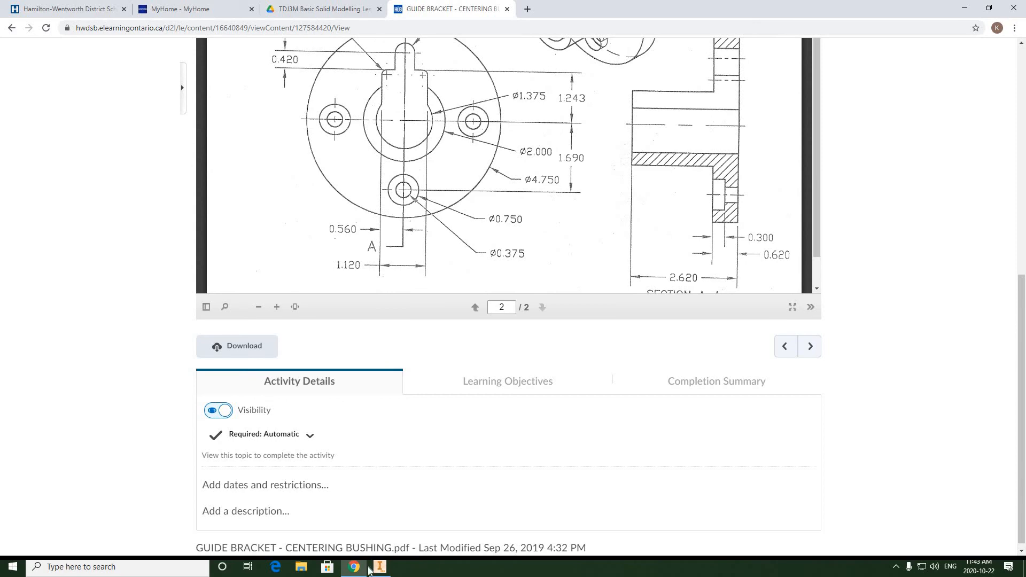
left_click(380, 566)
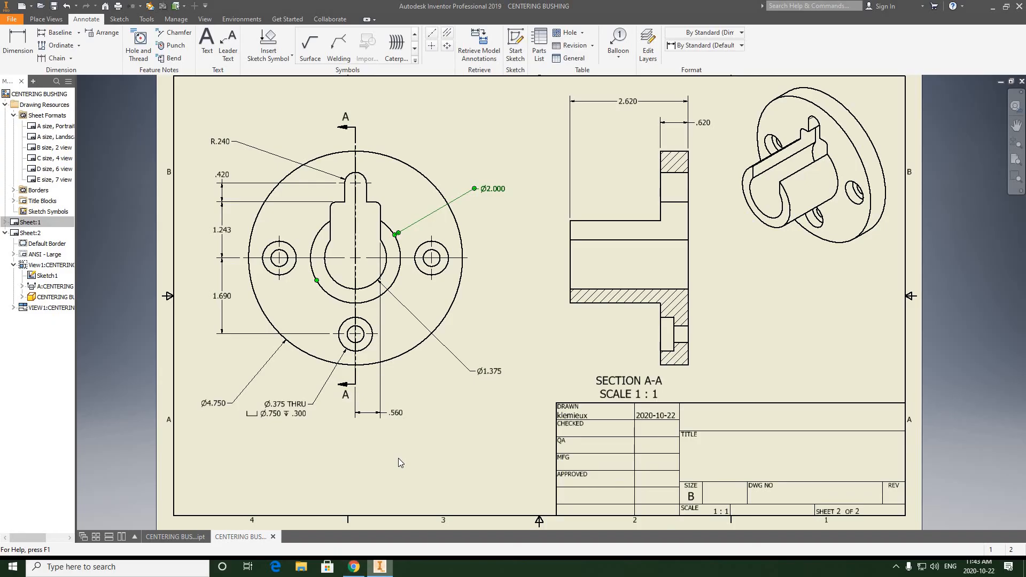
left_click(328, 466)
left_click(485, 291)
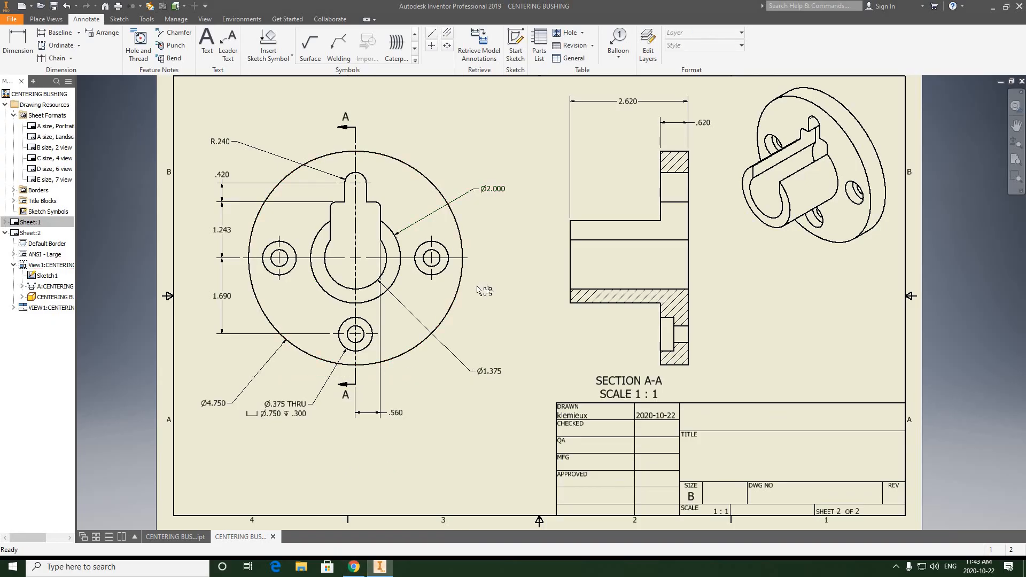
mouse_move(405, 247)
middle_mouse_down()
mouse_move(406, 257)
mouse_move(411, 231)
middle_mouse_up()
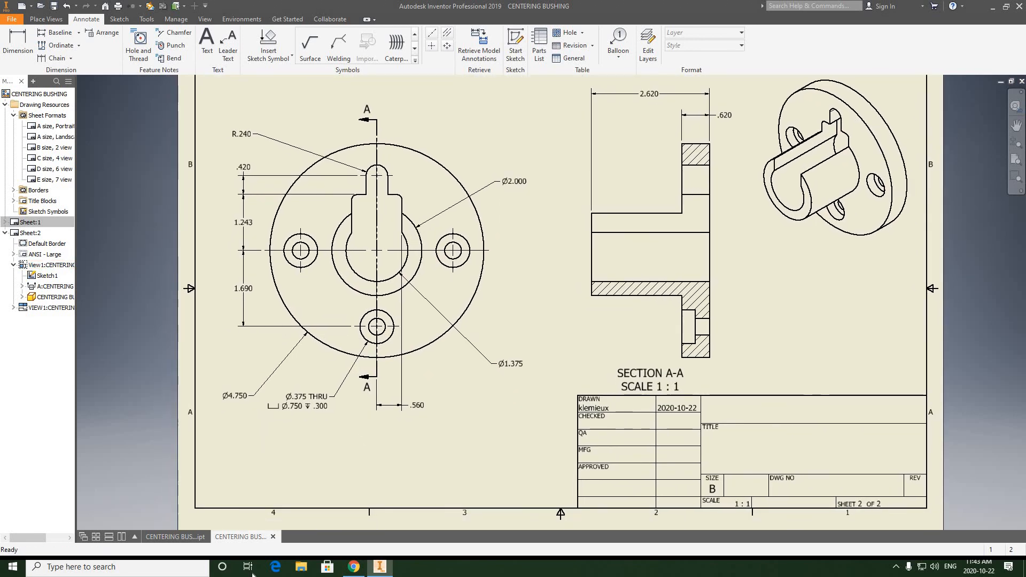
Check the counterbore depth on the reference sheet in Chrome against the counterbored hole note in the Inventor drawing.
left_click(353, 566)
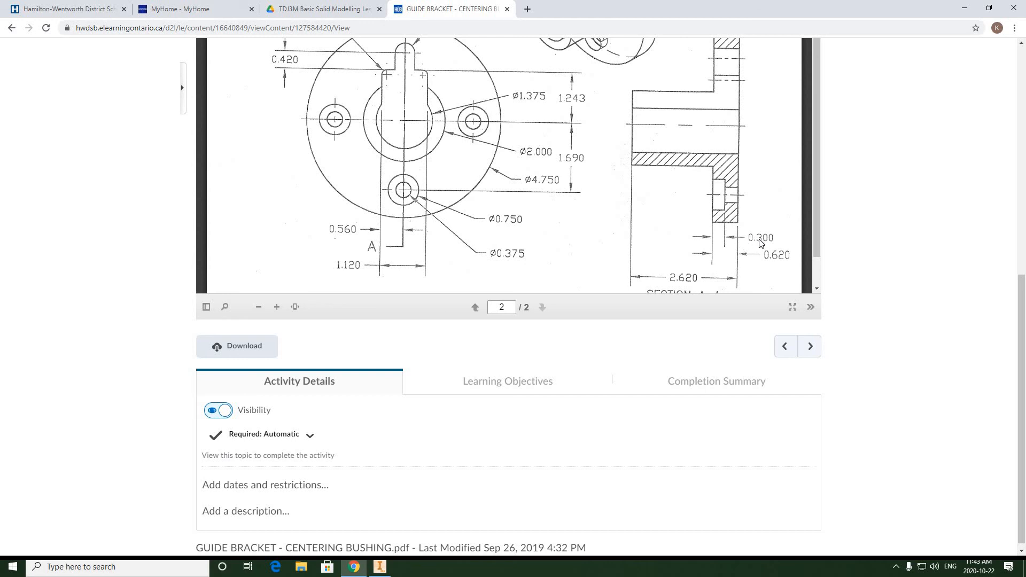
left_click(383, 565)
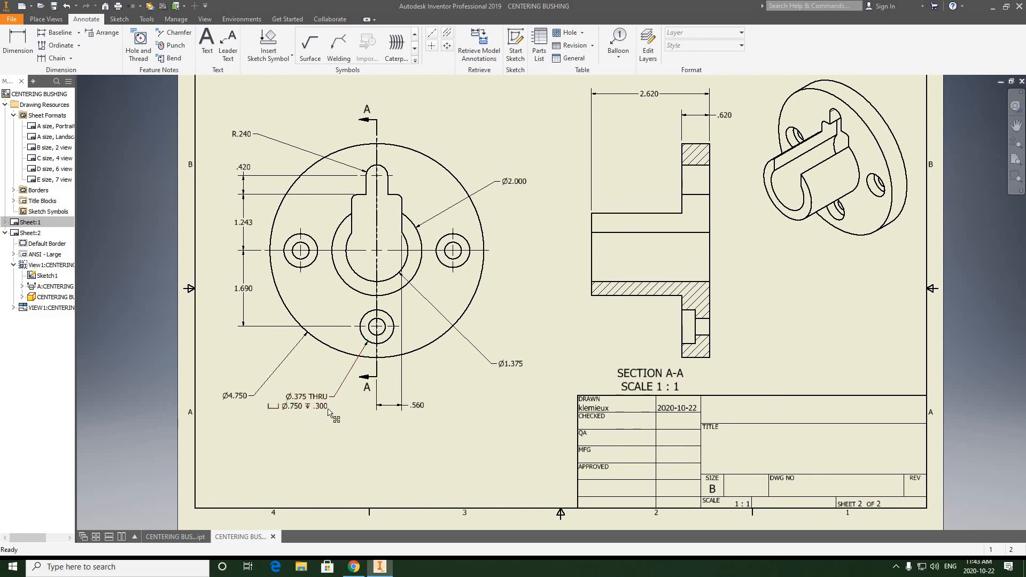
scroll(296, 409, "up", 4)
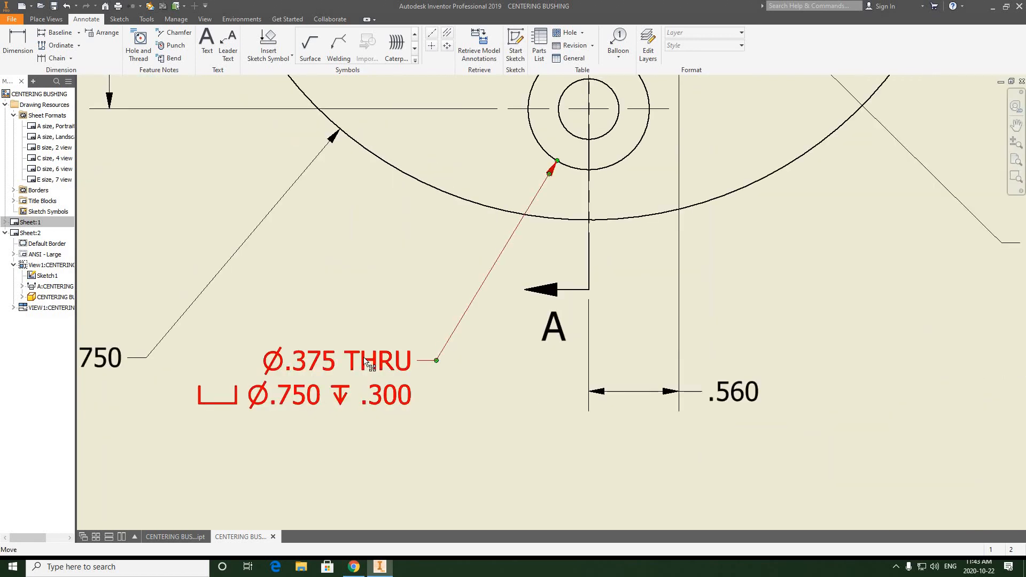
scroll(364, 359, "down", 4)
scroll(476, 318, "down", 3)
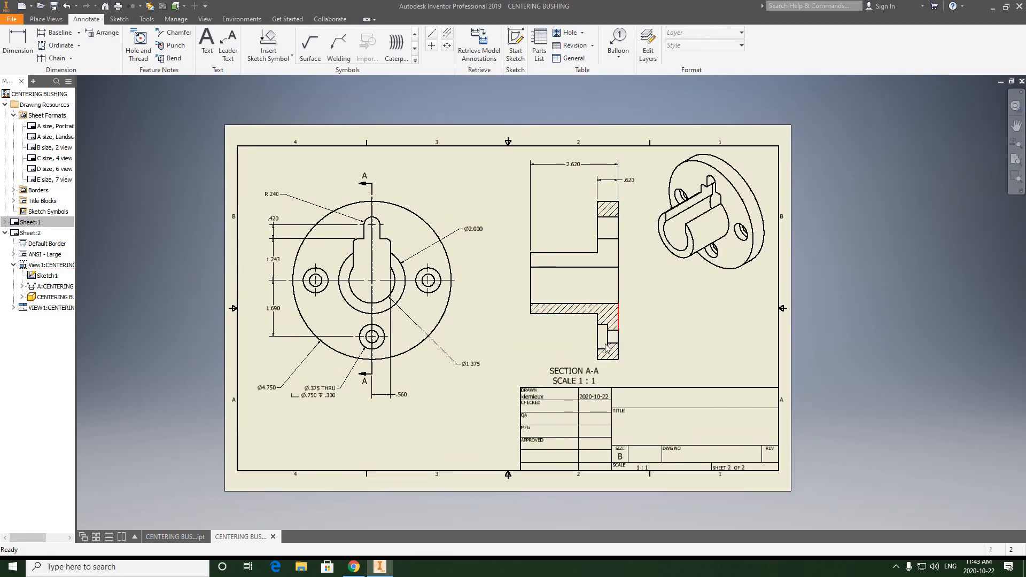
Switch to Chrome to check the reference front view for remaining dimensions, and return to the Inventor drawing.
left_click(380, 567)
scroll(723, 171, "down", 3)
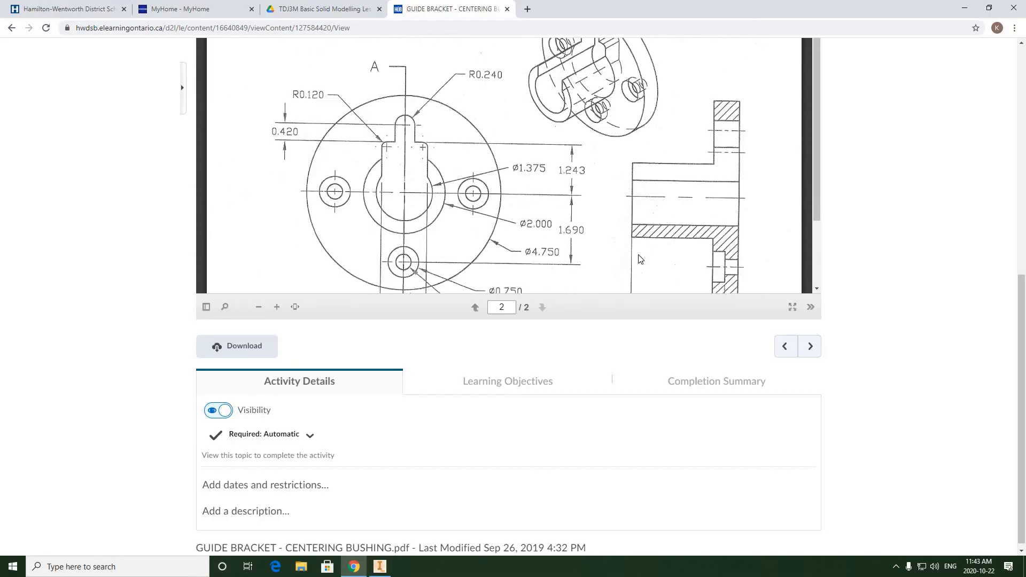
left_click(381, 566)
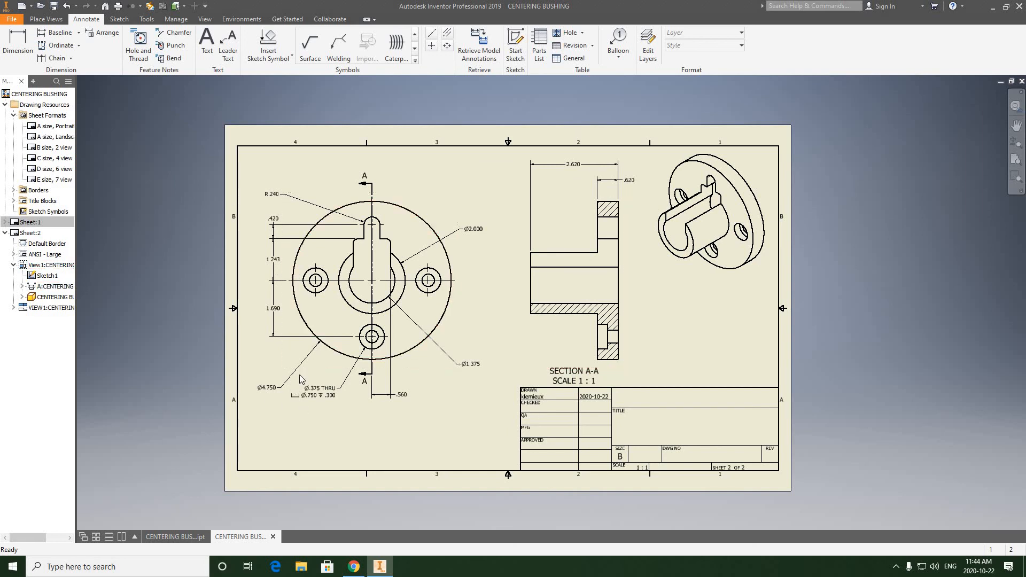
Move the Ø4.750 outer diameter dimension closer to the front view, clear of the counterbored hole note.
scroll(336, 327, "down", 3)
right_click(415, 263)
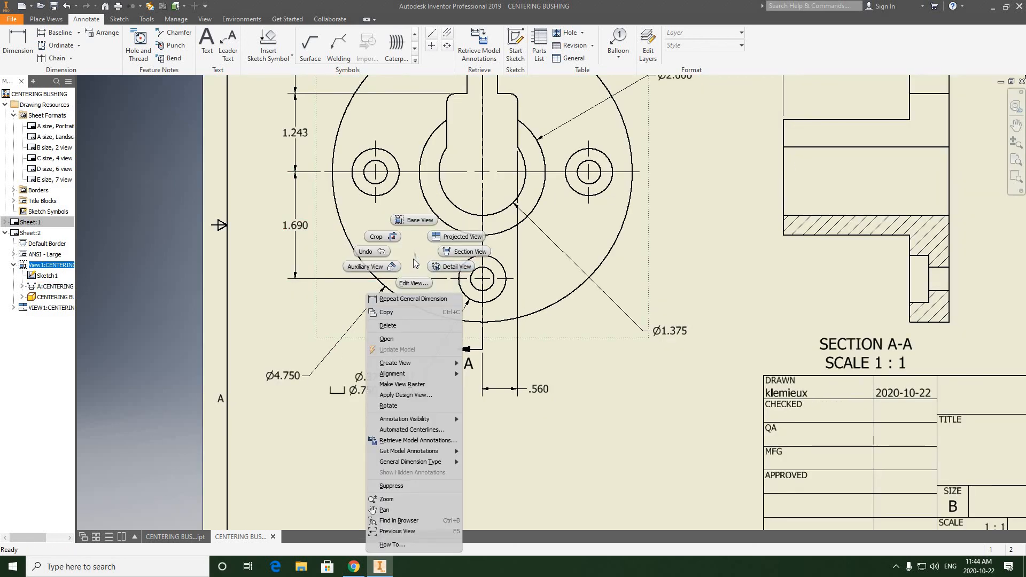
key("Escape")
left_click_drag(321, 366, 324, 347)
left_click(473, 418)
Nudge the R.240 radius dimension at the slot's rounded end slightly outward from the front view.
mouse_move(525, 434)
middle_mouse_down()
mouse_move(443, 463)
mouse_move(421, 508)
middle_mouse_up()
middle_click_drag(523, 338, 525, 377)
middle_click_drag(203, 119, 304, 185)
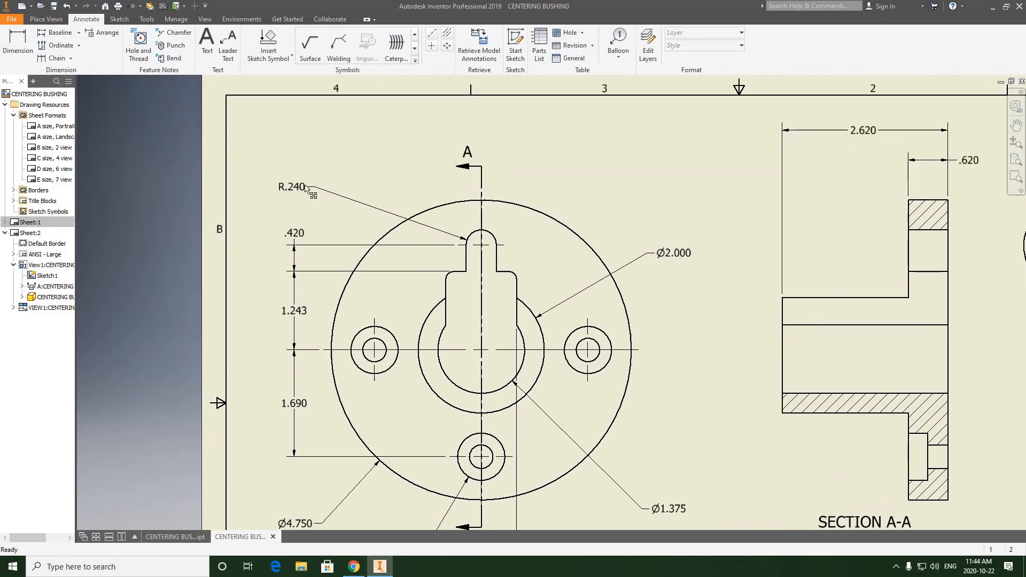
scroll(306, 186, "up", 3)
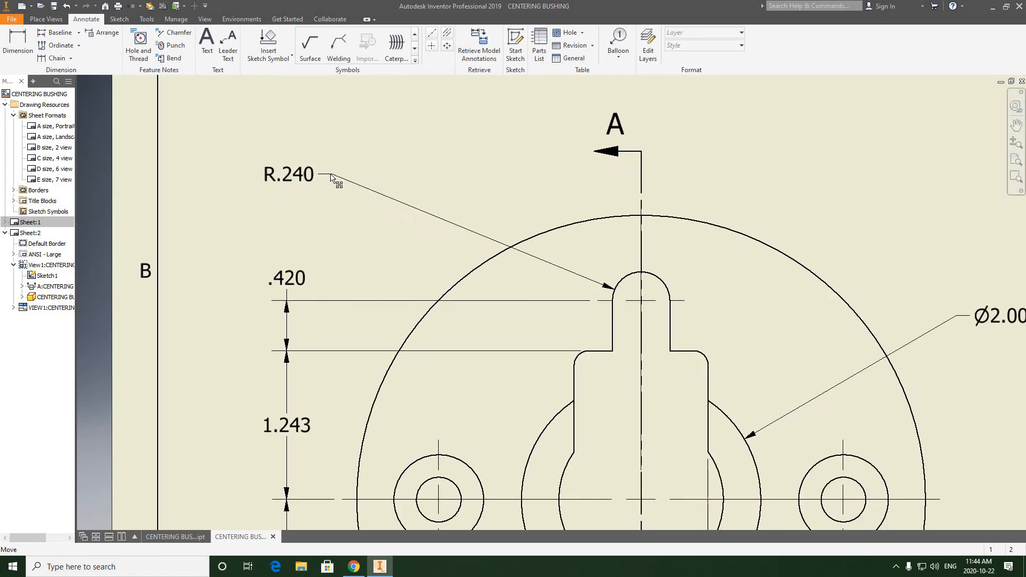
left_click_drag(332, 178, 331, 178)
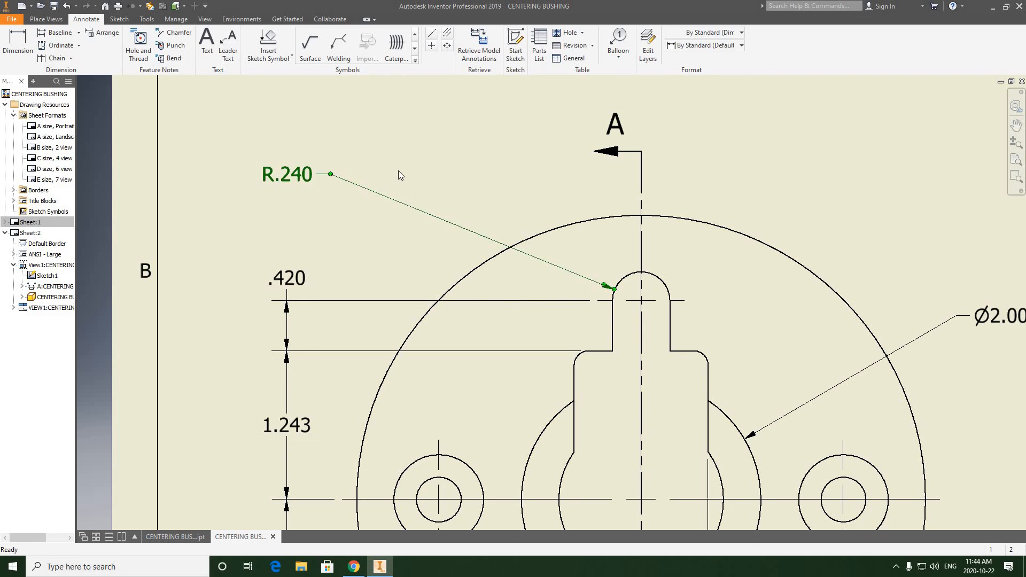
left_click(399, 171)
Shift the section A-A view and the front view slightly to the right on the sheet to even out the spacing.
scroll(399, 171, "down", 6)
middle_click_drag(624, 164, 505, 177)
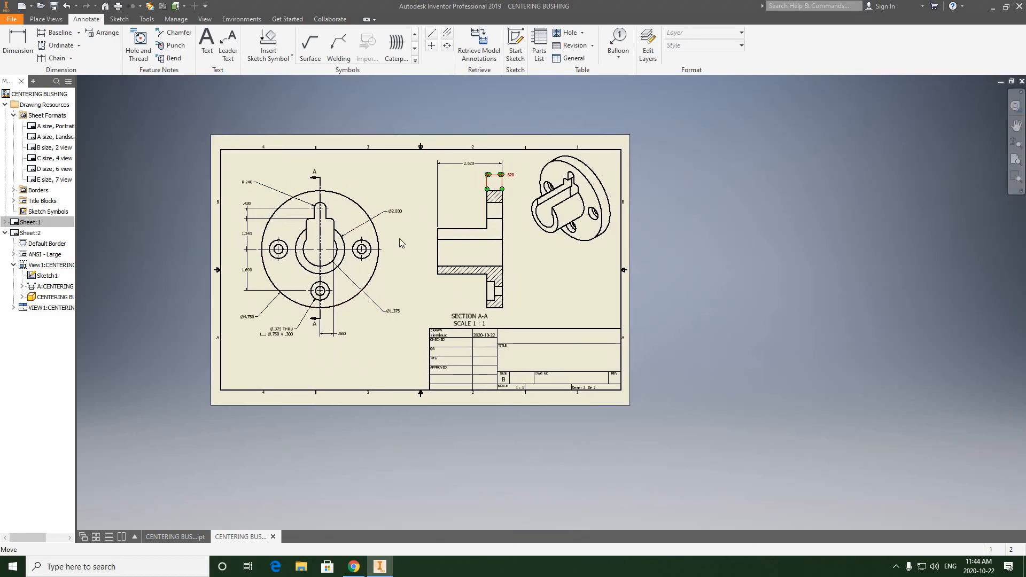
middle_click_drag(406, 242, 435, 233)
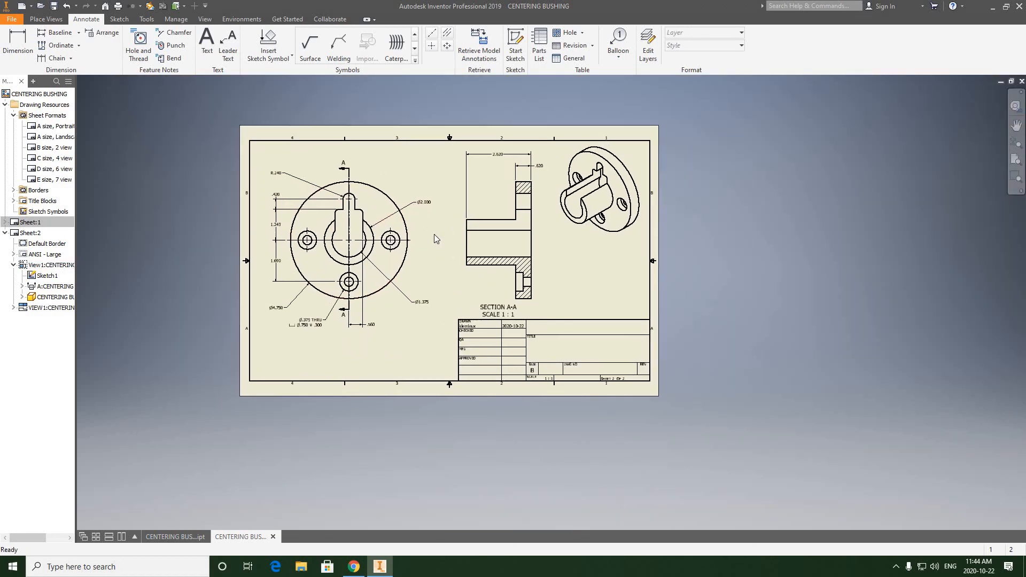
scroll(408, 300, "up", 3)
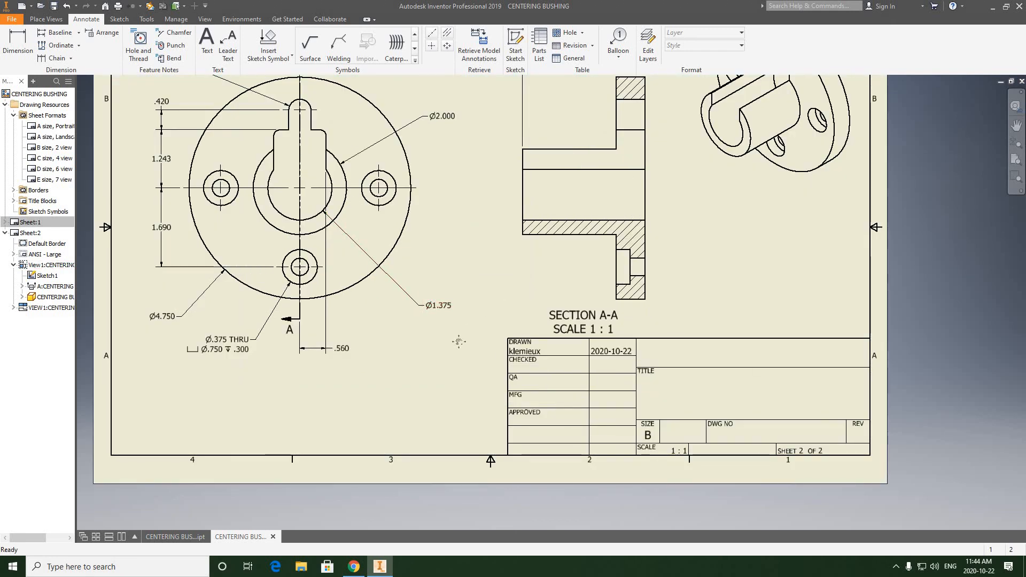
mouse_move(459, 342)
middle_mouse_down()
mouse_move(511, 288)
mouse_move(498, 328)
middle_mouse_up()
key("Home")
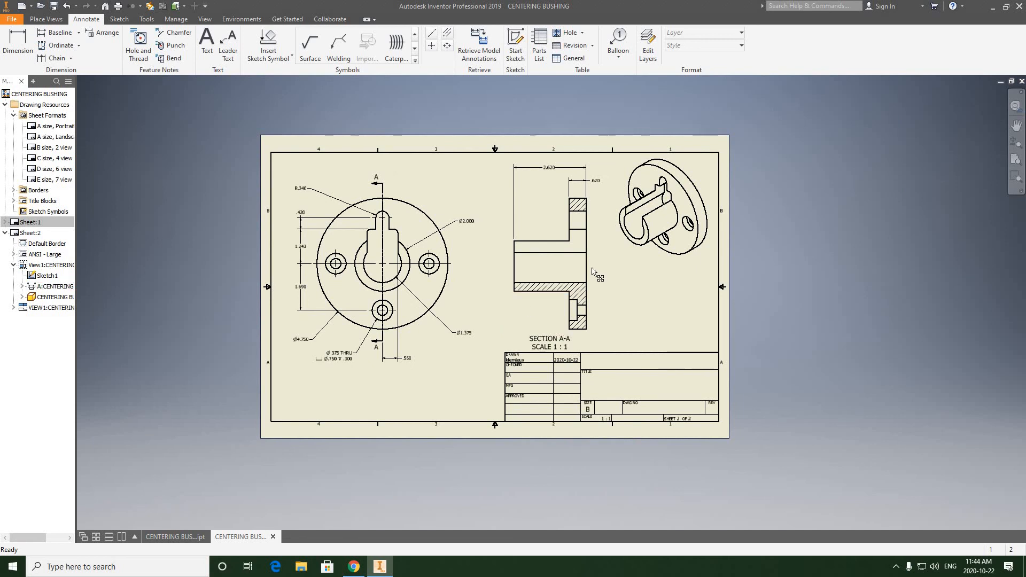
left_click_drag(600, 273, 610, 273)
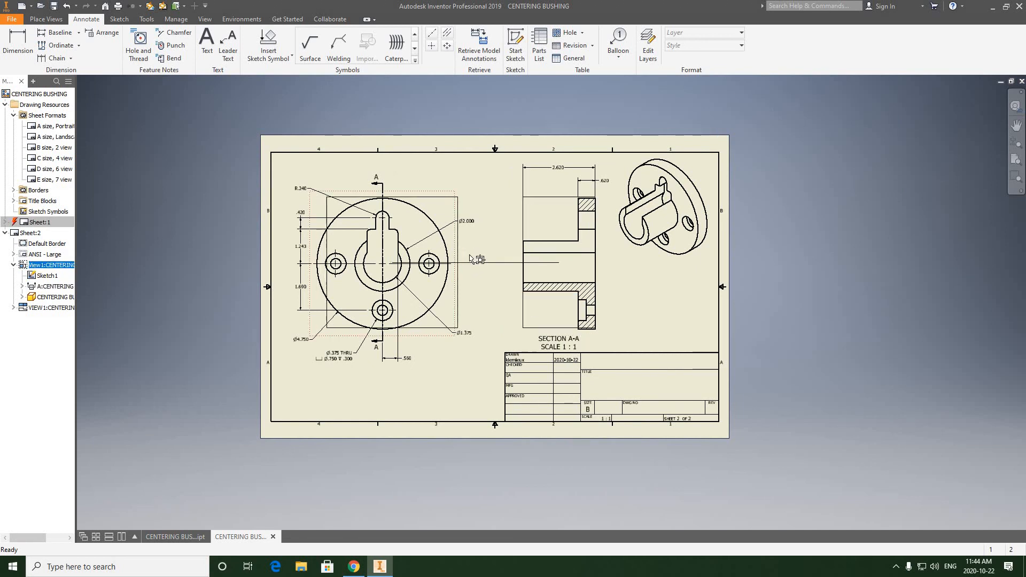
left_click_drag(473, 259, 487, 258)
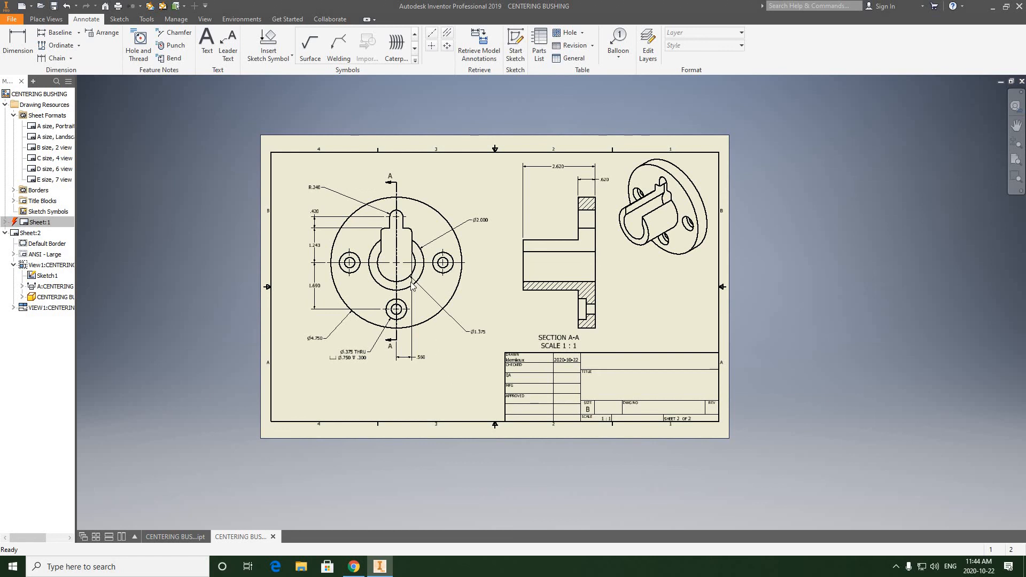
Open the drawing's iProperties and replace the author in the summary with the drafter's name in capitals.
scroll(533, 287, "up", 3)
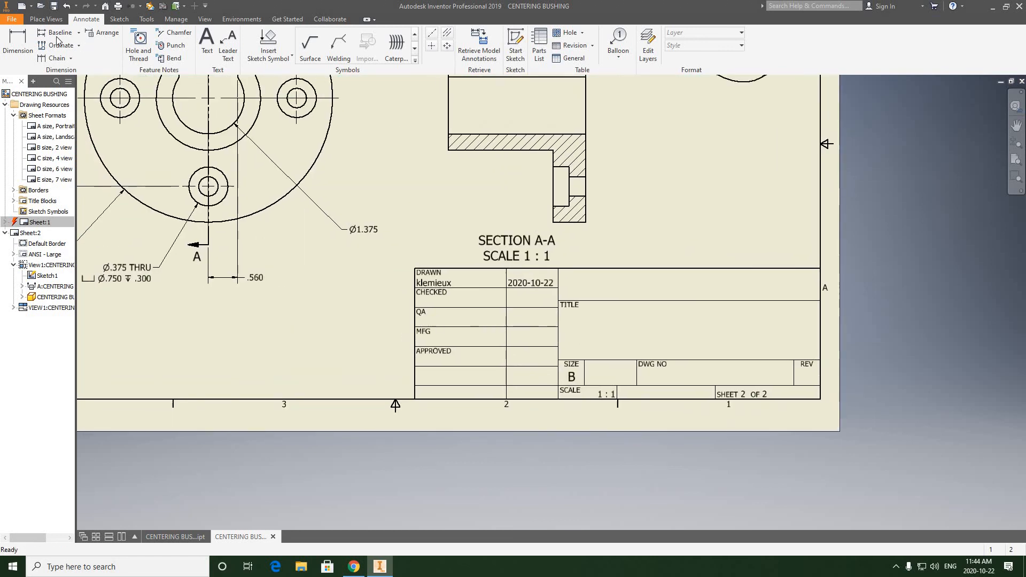
left_click(12, 20)
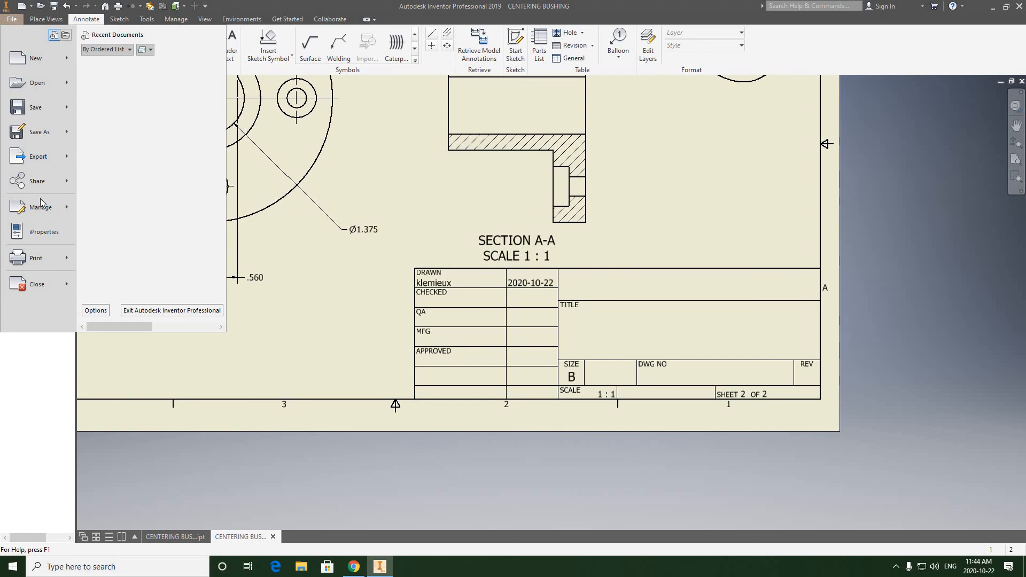
left_click(43, 231)
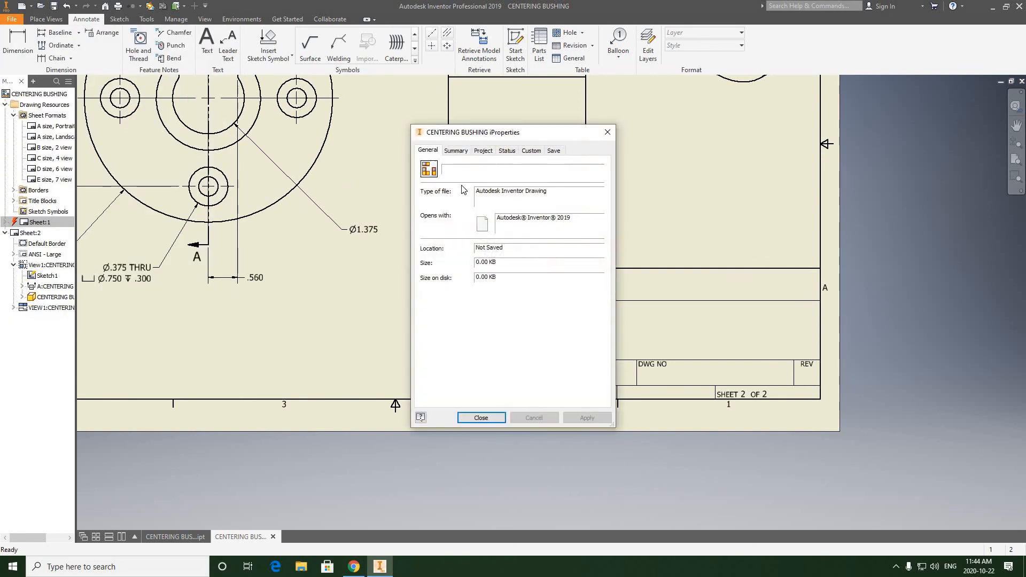
left_click(451, 151)
key("Tab")
key("Tab")
key("Tab")
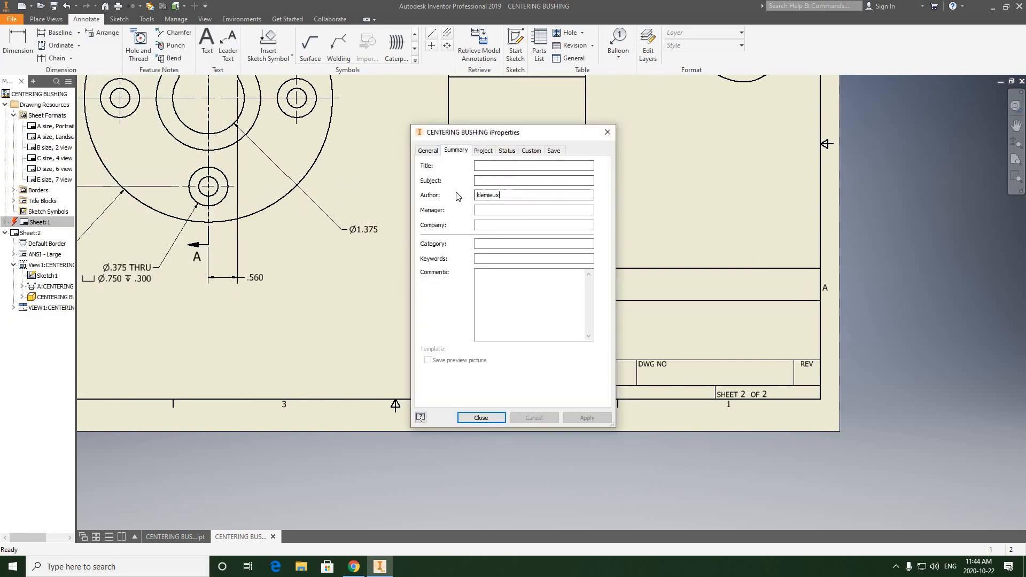
type("k")
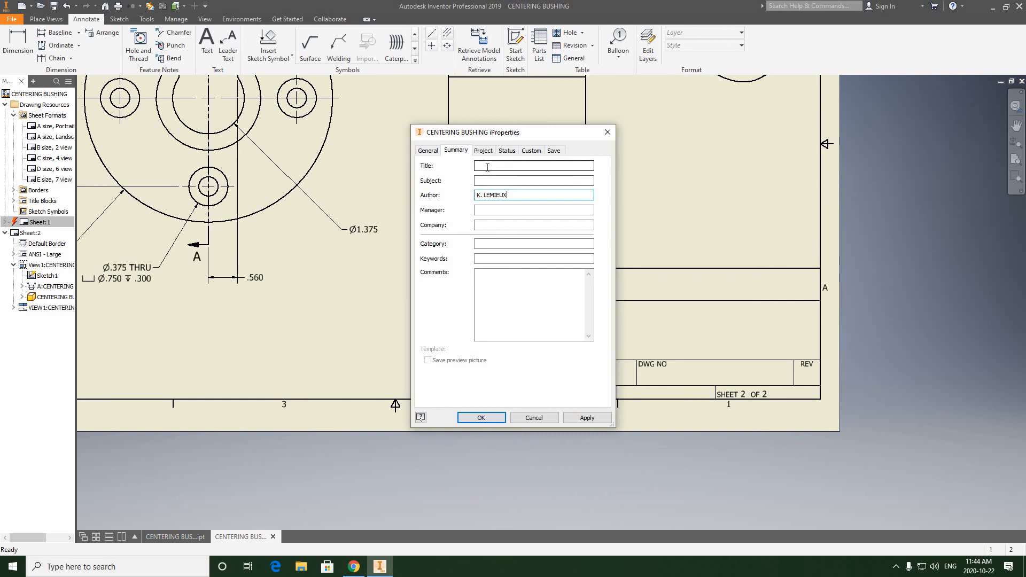
Set the summary title to CENTERING BUSHING and the company to ANCASTER HIGH SCHOOL.
left_click(531, 166)
type("CENTERING BUSHING")
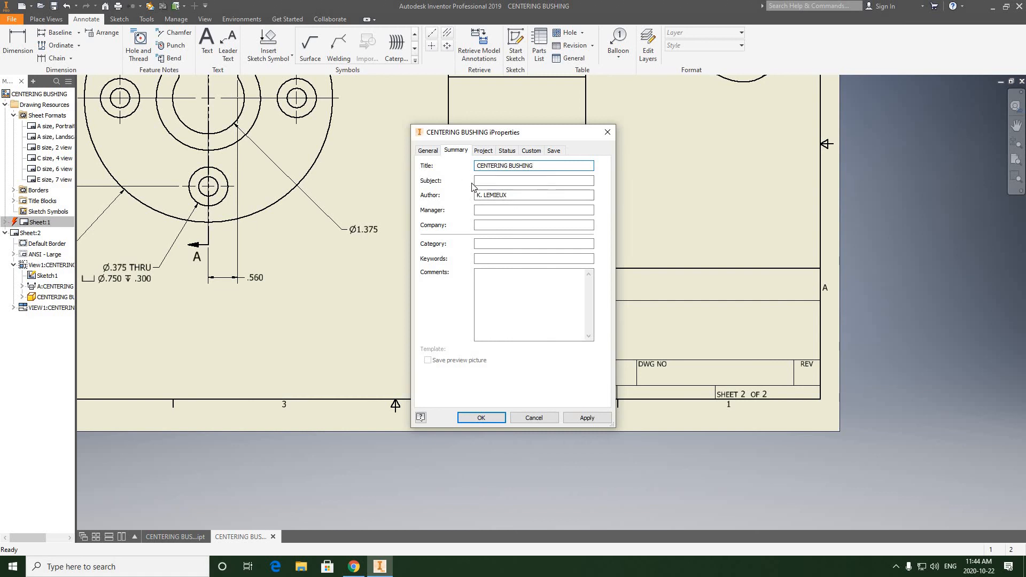
left_click(491, 224)
type("ANCAST")
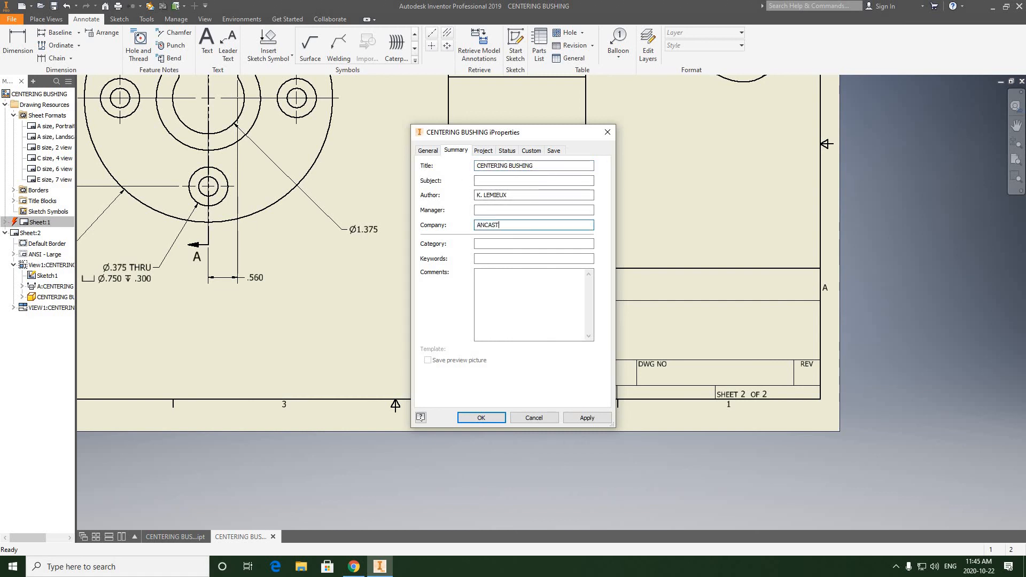
type("ER HIGH SCHOOL")
Set the part number to 3M1-05 and the revision number to 0 in the project properties.
left_click(482, 151)
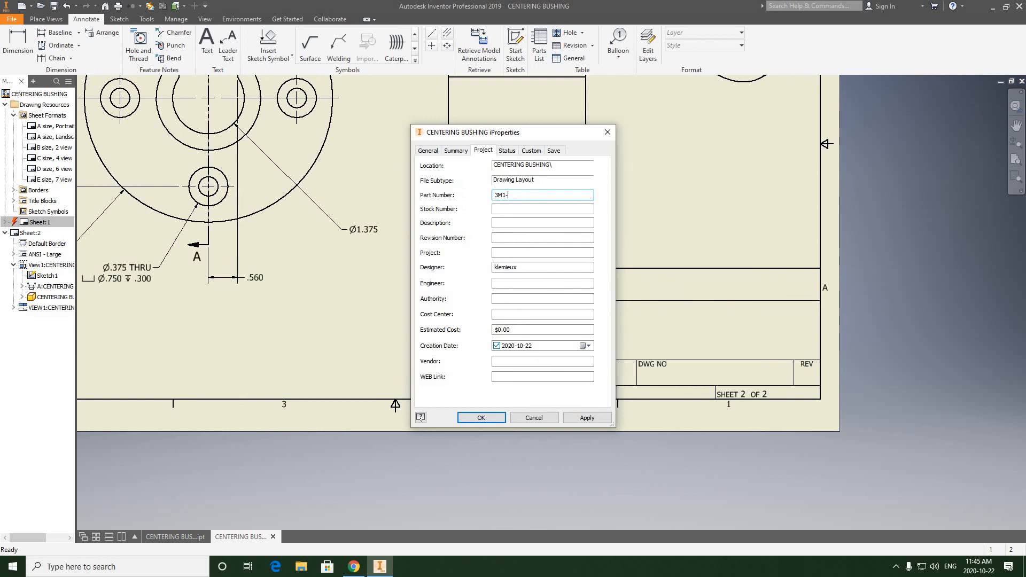
type("05")
left_click(502, 238)
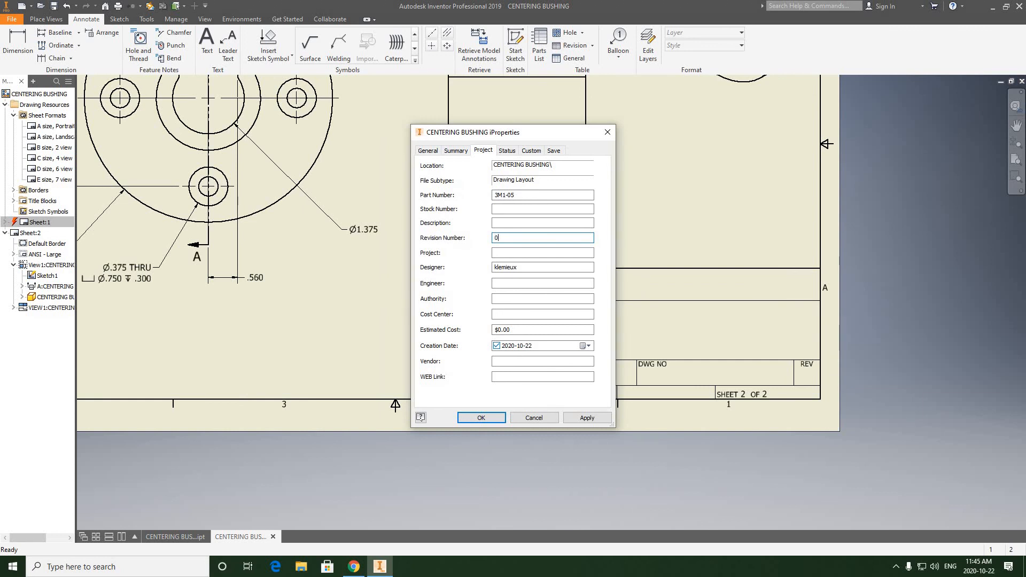
Enter the checker's name, enable the checked date 2020-10-22 in the status properties, and apply the iProperties.
left_click(506, 151)
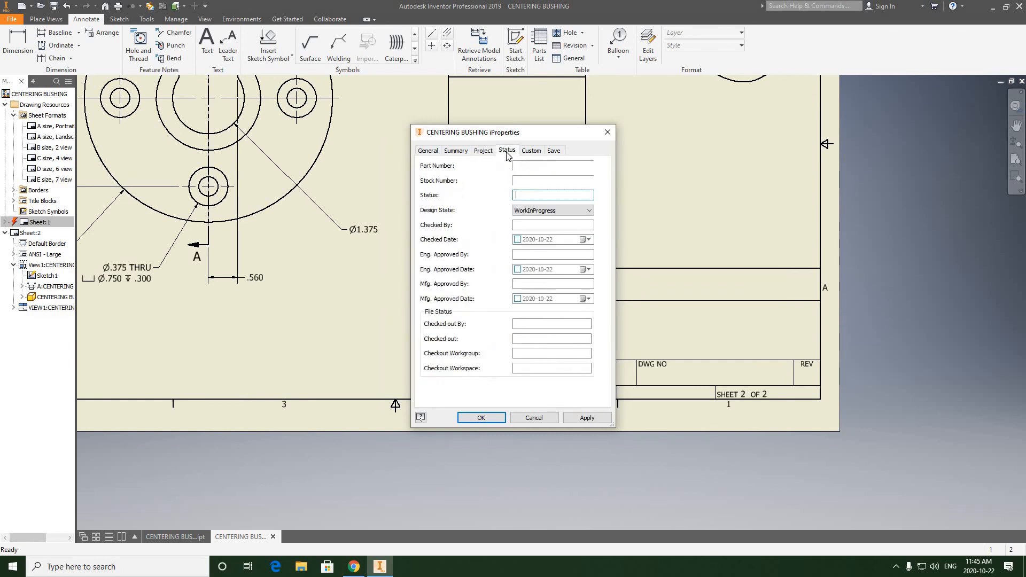
left_click(520, 225)
type("J. VALLANCE")
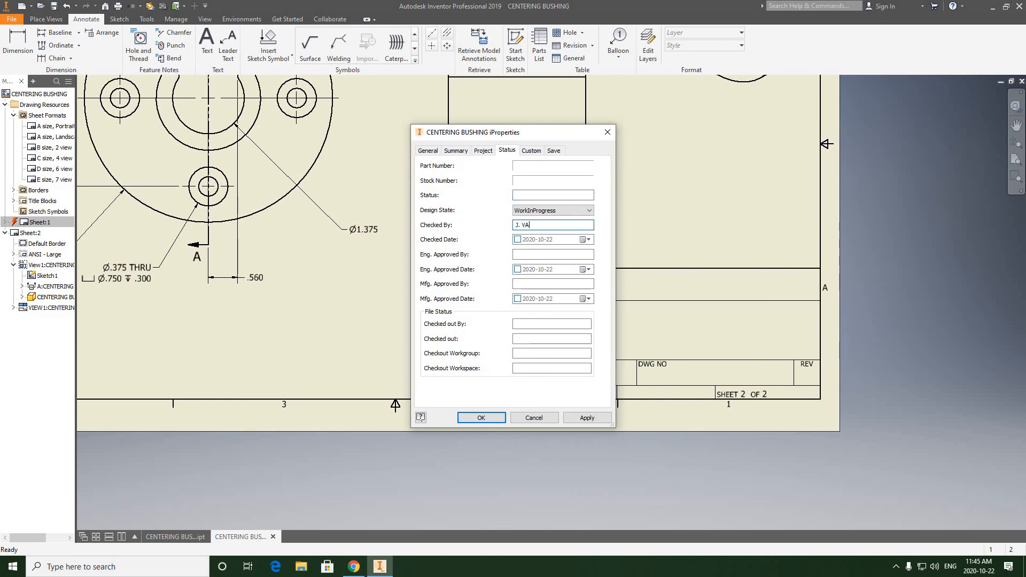
left_click(517, 240)
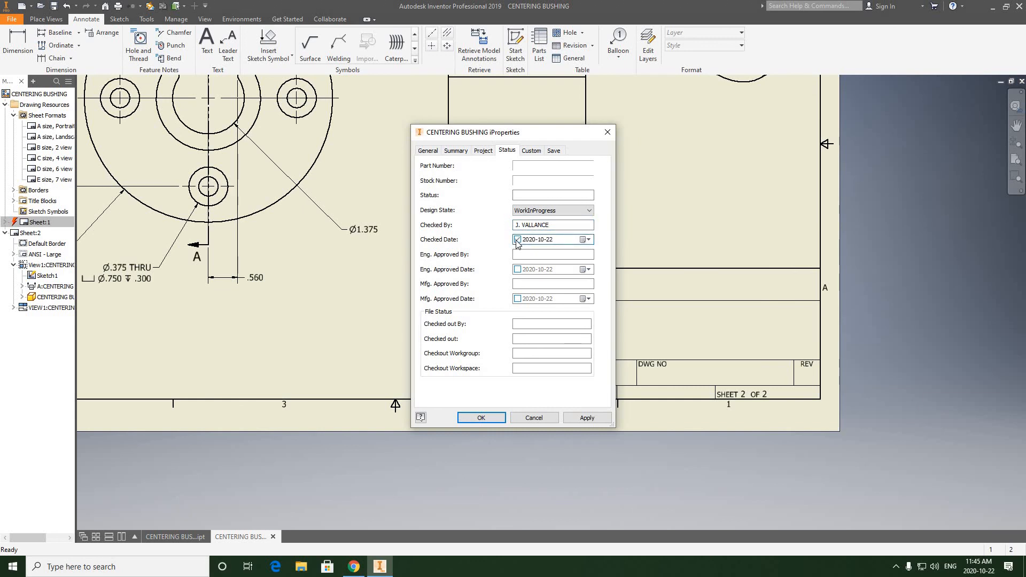
left_click(578, 418)
left_click(481, 417)
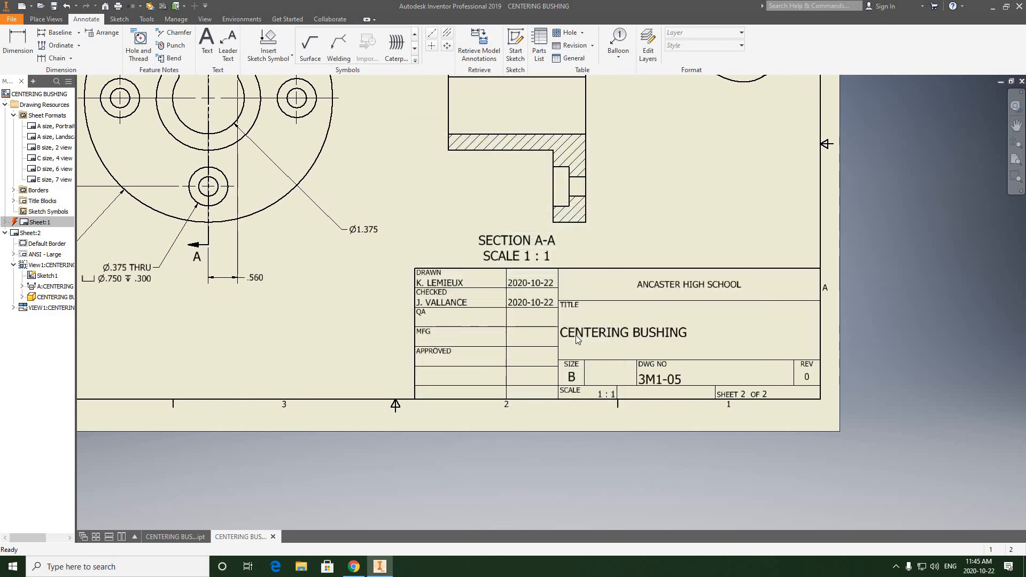
Examine the filled-in title block and the overall layout of the views and dimensions on the sheet.
scroll(594, 323, "up", 3)
scroll(594, 323, "down", 2)
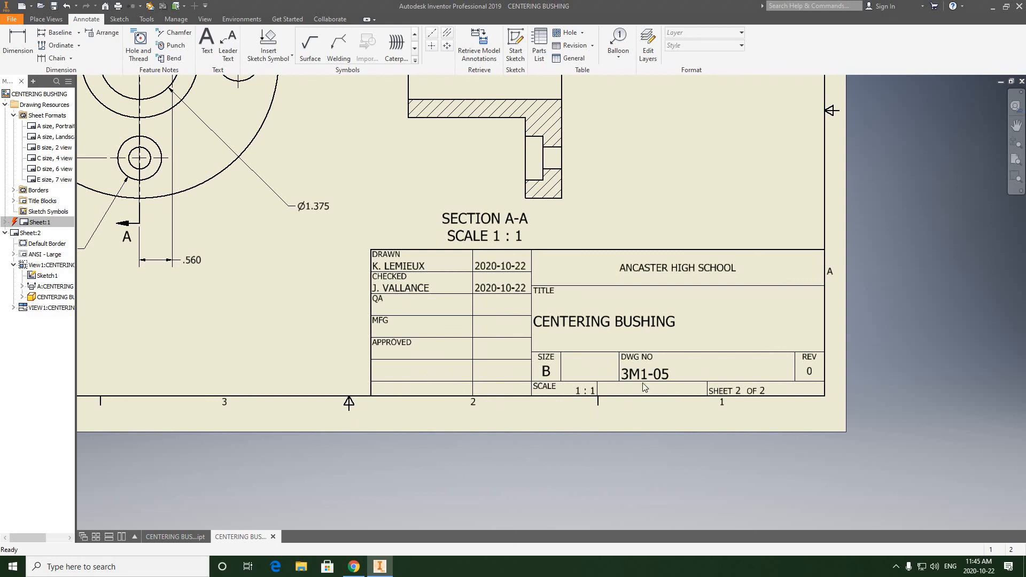
scroll(779, 358, "down", 5)
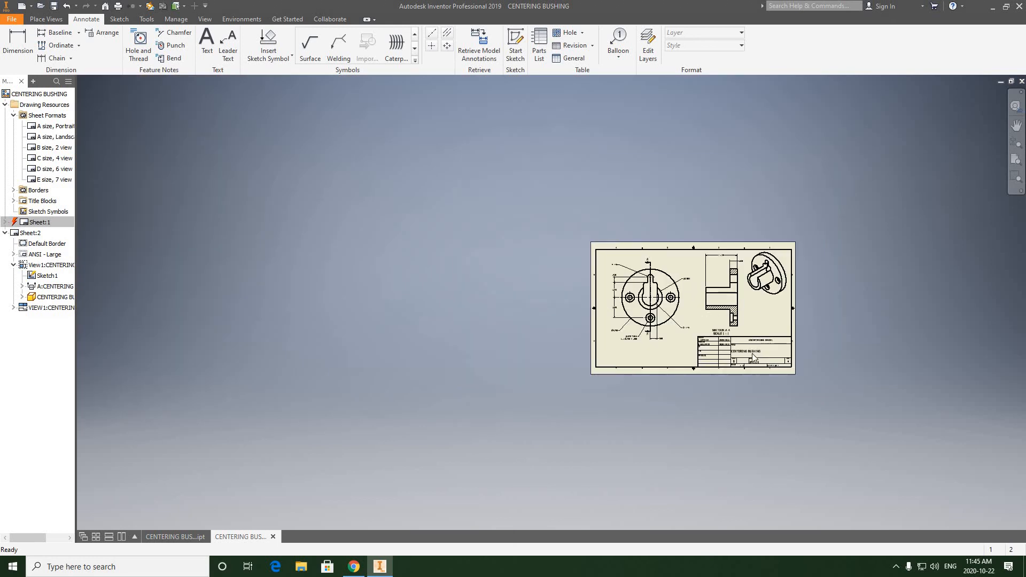
scroll(751, 353, "up", 2)
middle_click_drag(565, 290, 516, 300)
scroll(517, 299, "up", 3)
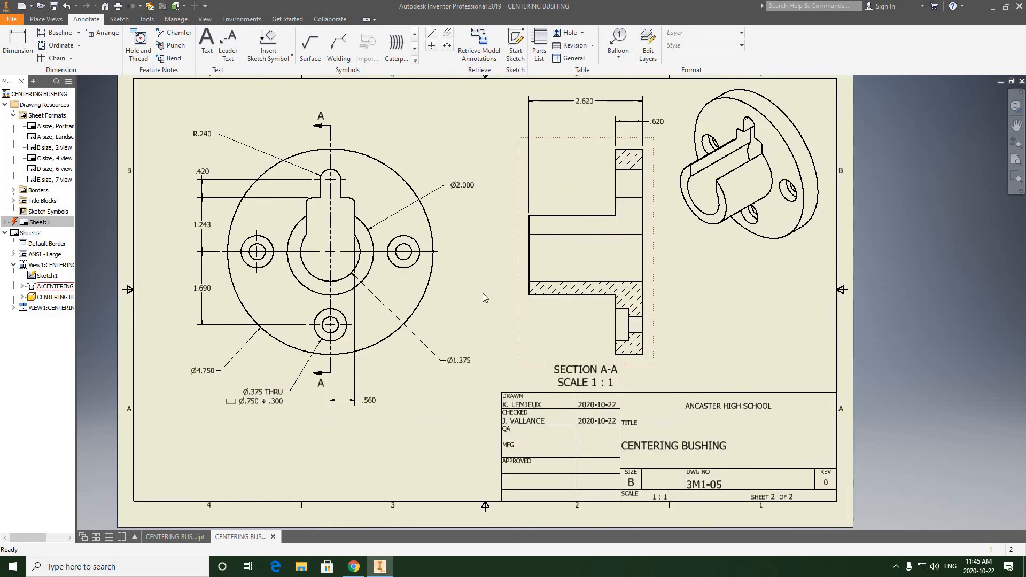
middle_click_drag(450, 295, 440, 290)
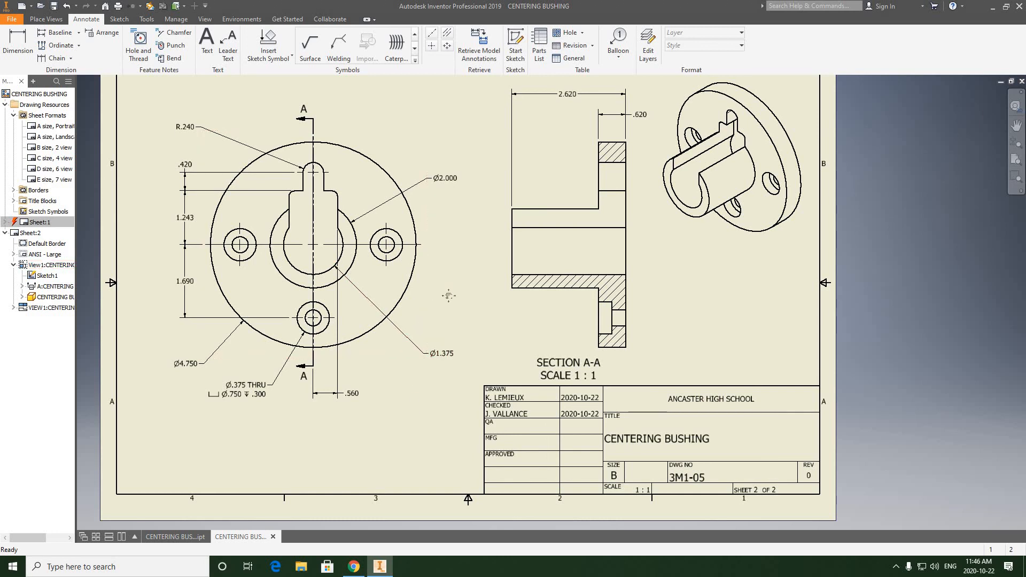
mouse_move(425, 292)
middle_mouse_down()
mouse_move(457, 302)
mouse_move(464, 286)
mouse_move(451, 286)
mouse_move(460, 289)
middle_mouse_up()
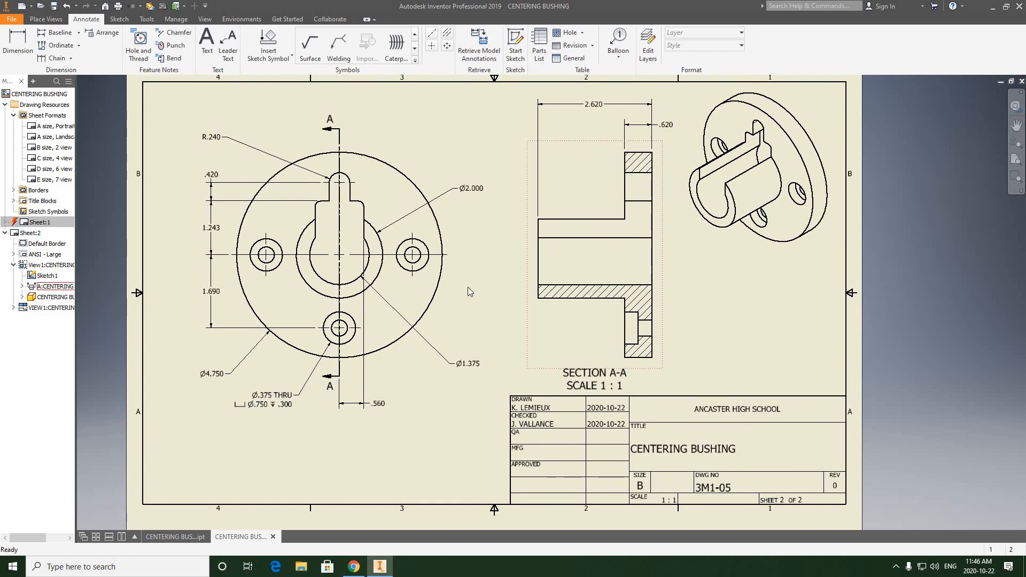